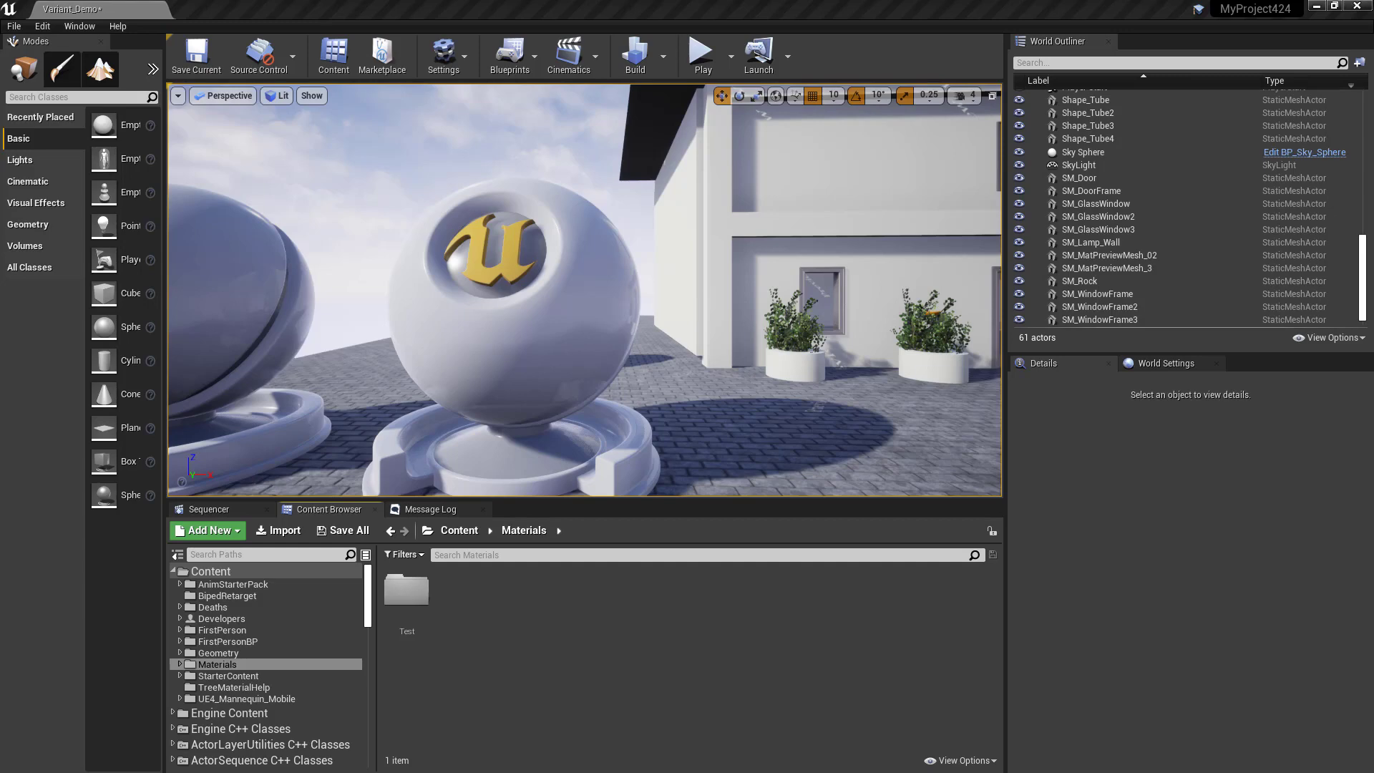
- Play the level to preview the finished effect, walking toward the sphere, then stop
key("alt+p")
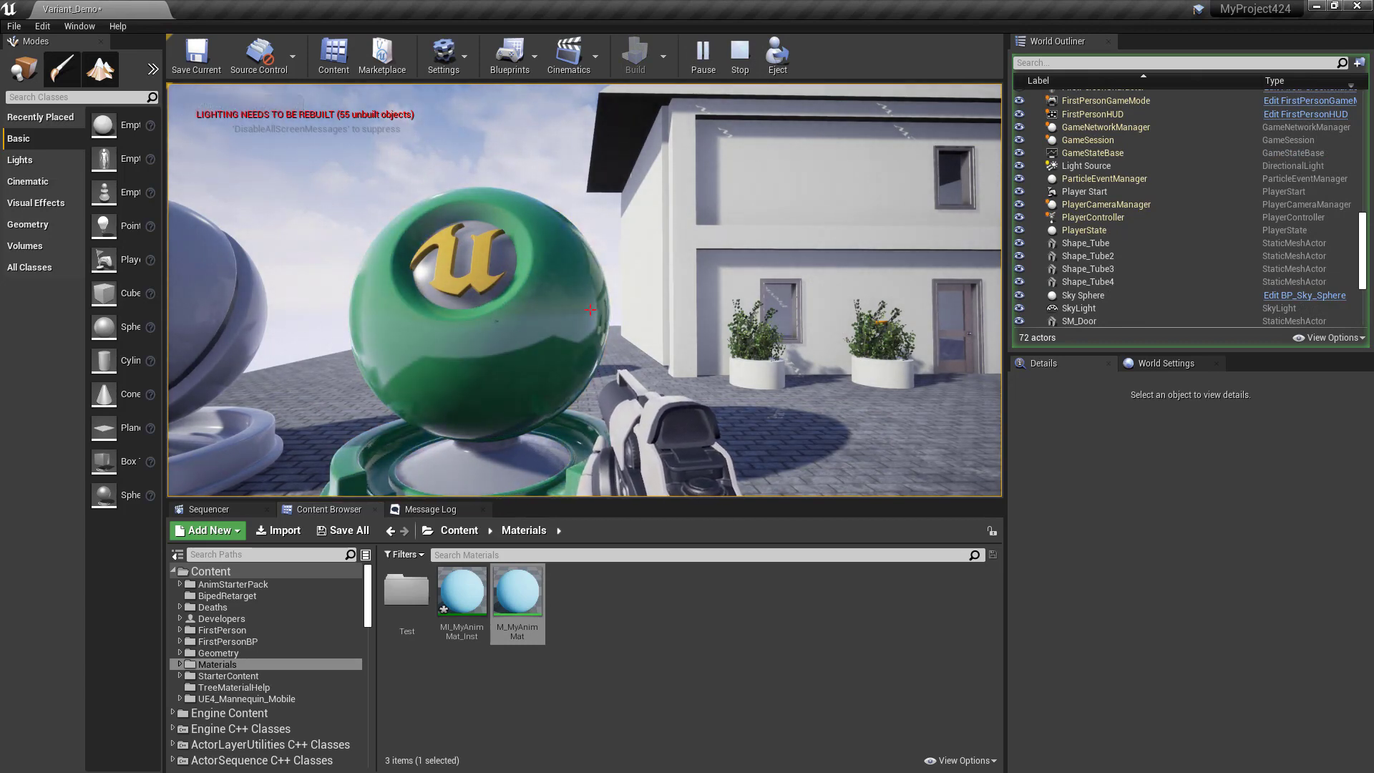
key("w")
key("s")
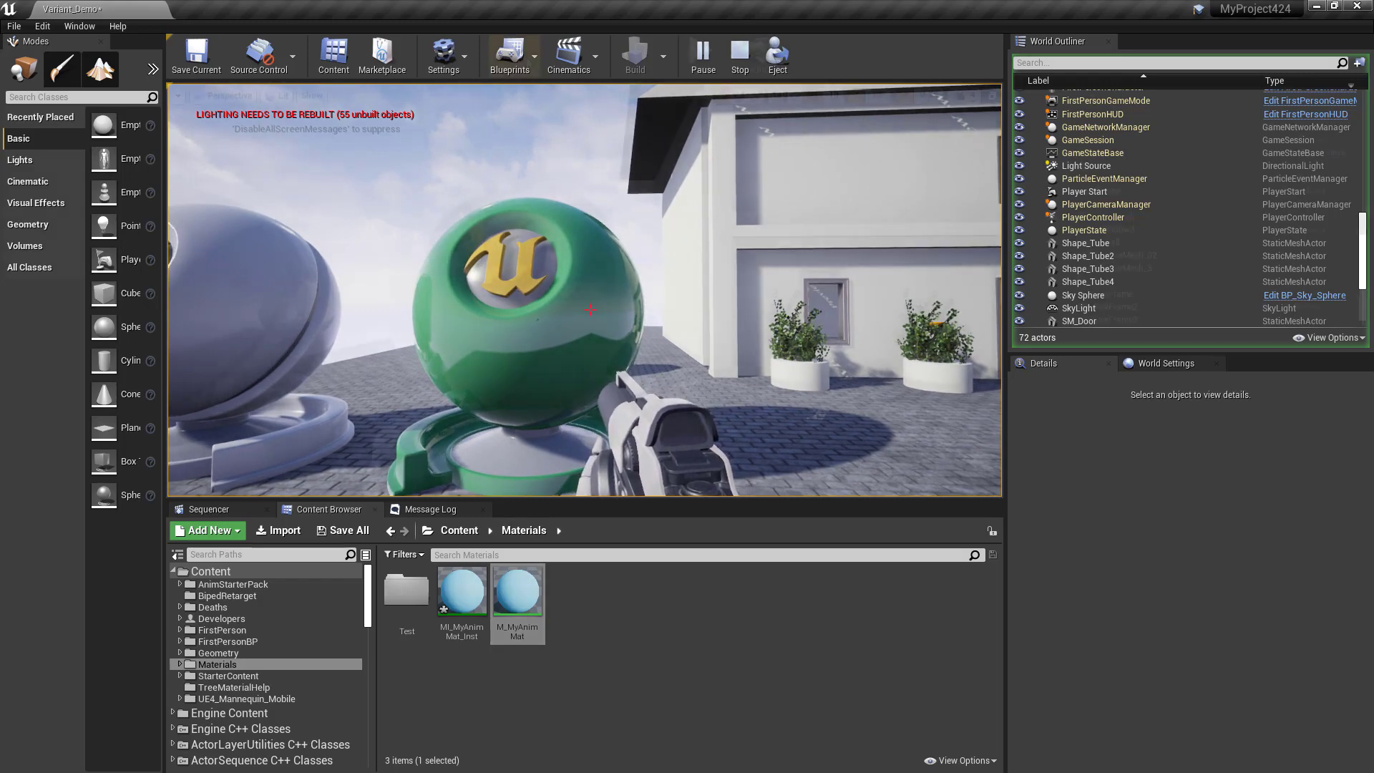
key("Escape")
left_click(510, 56)
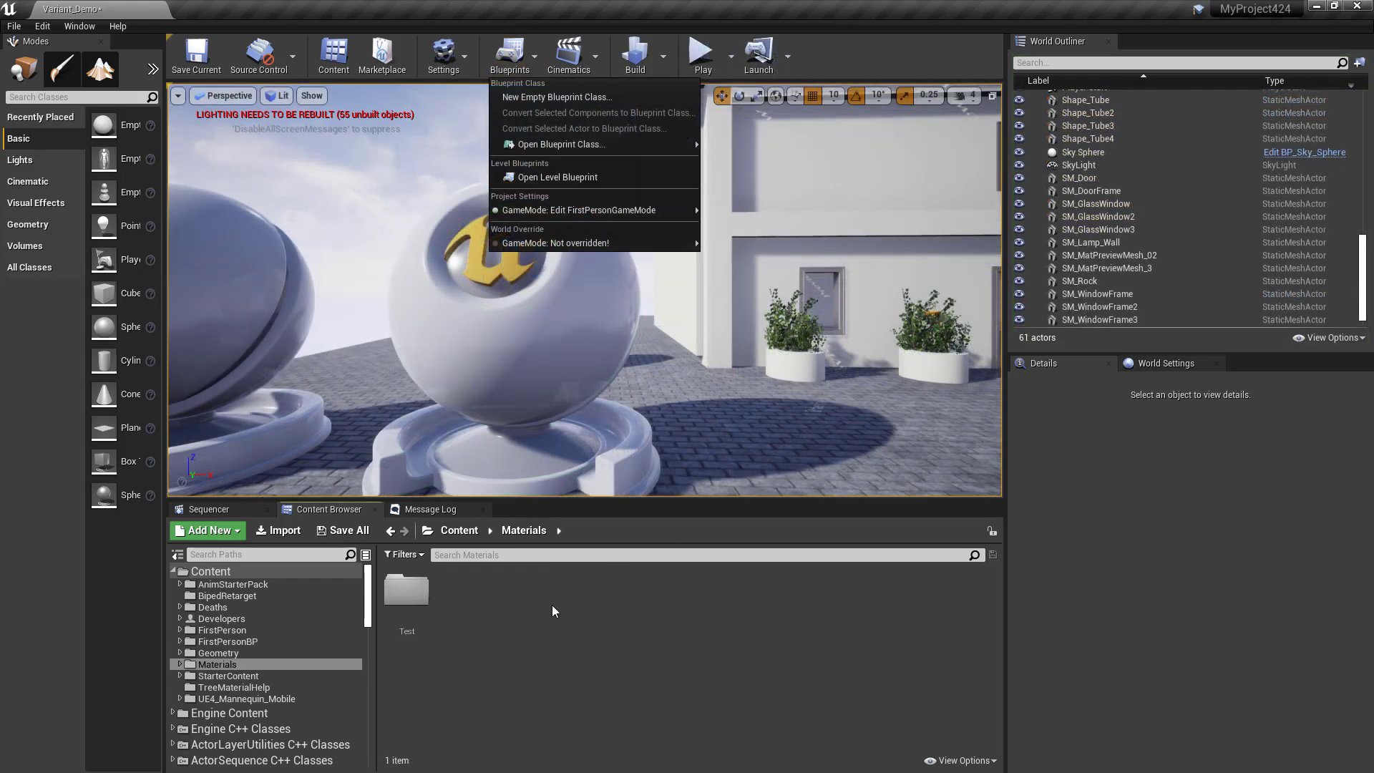
left_click(480, 624)
- Add a new Material asset in the Materials folder and name it M_MyAnimMat
right_click(449, 603)
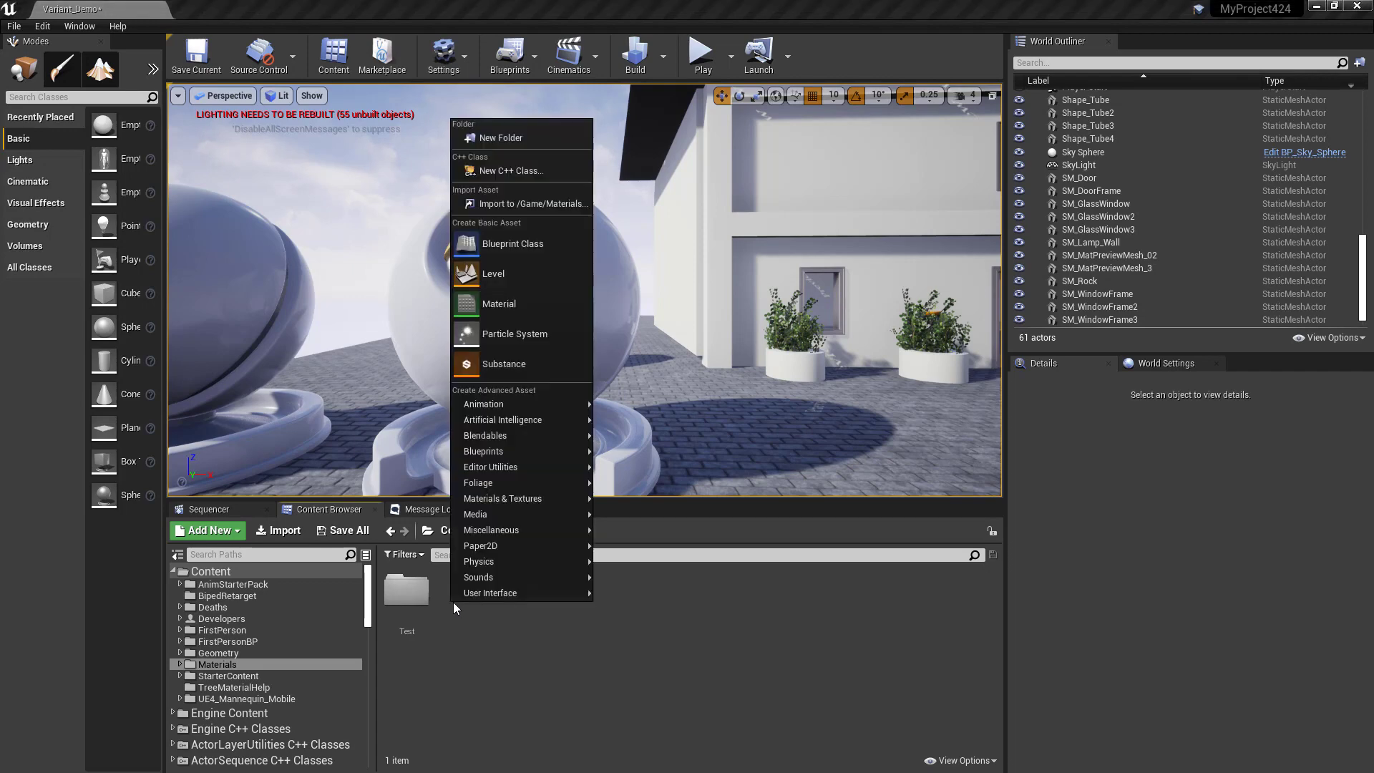
left_click(488, 304)
type("M")
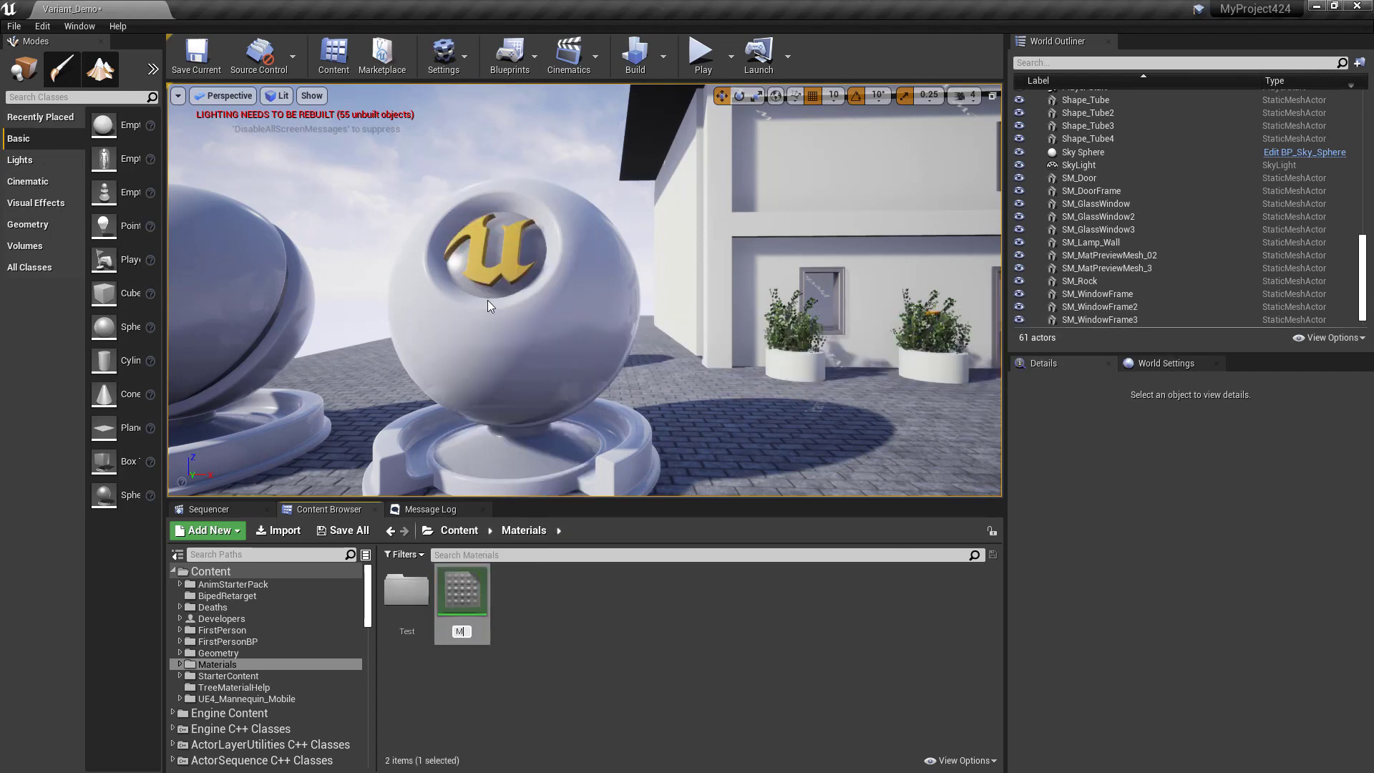
type("yAnimMat")
key("Return")
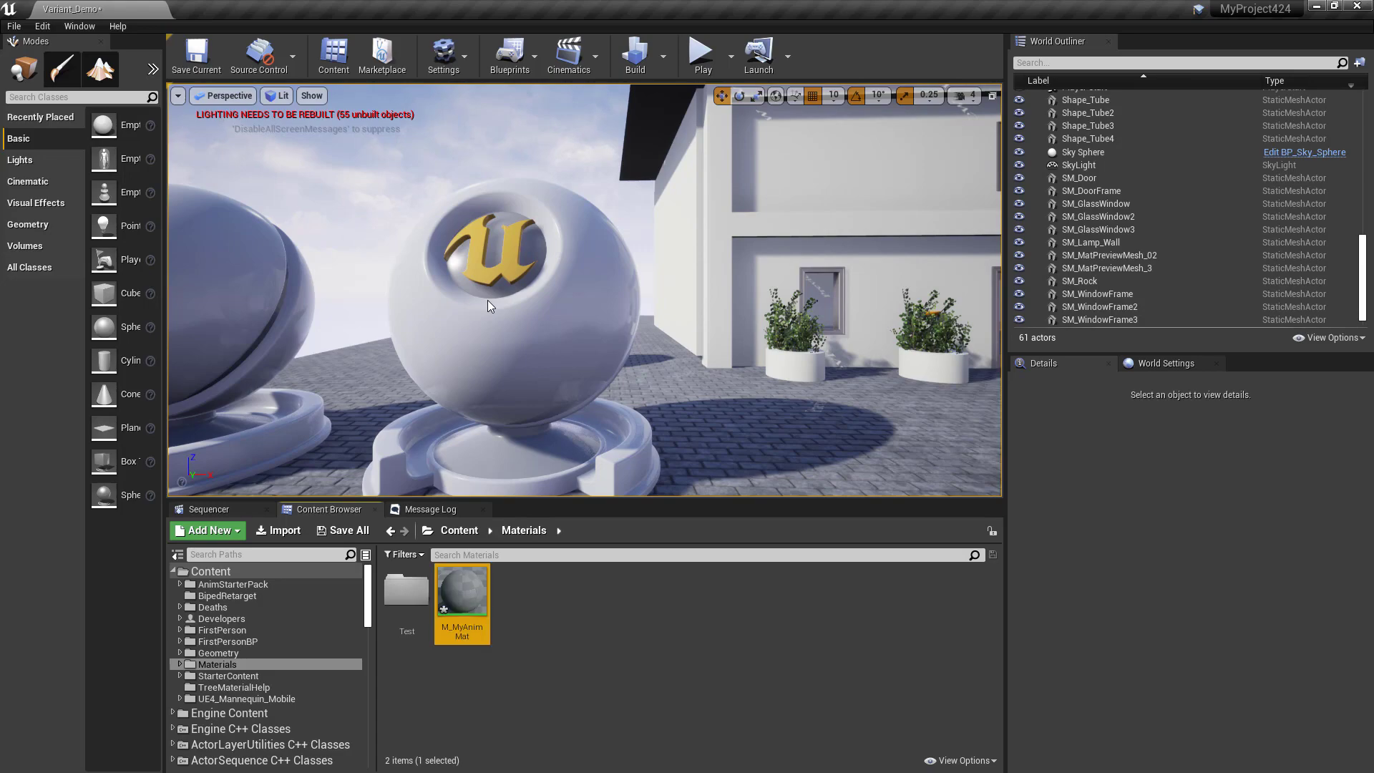
- Open M_MyAnimMat and remove two trial constant nodes from its graph
double_click(467, 608)
right_click_drag(524, 247, 695, 297)
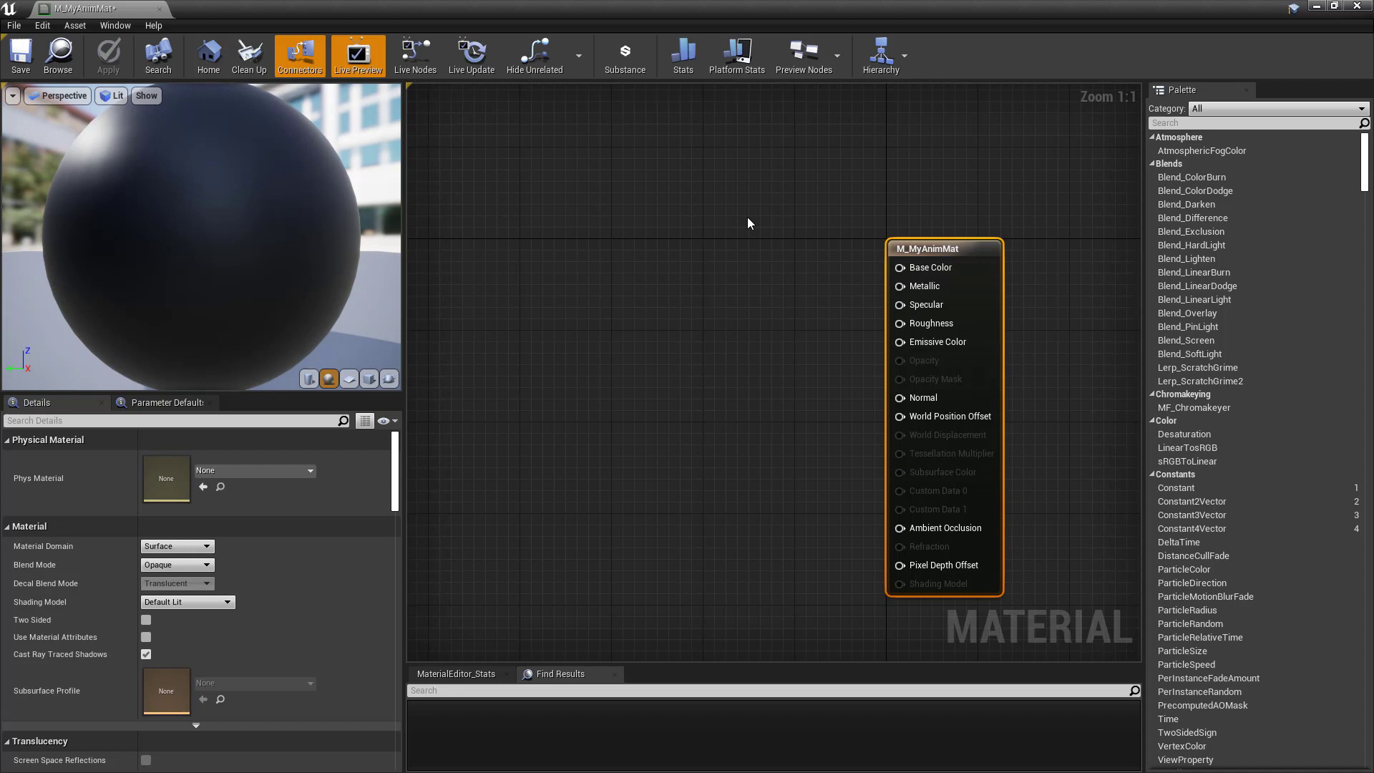
left_click(633, 283)
left_click(640, 440)
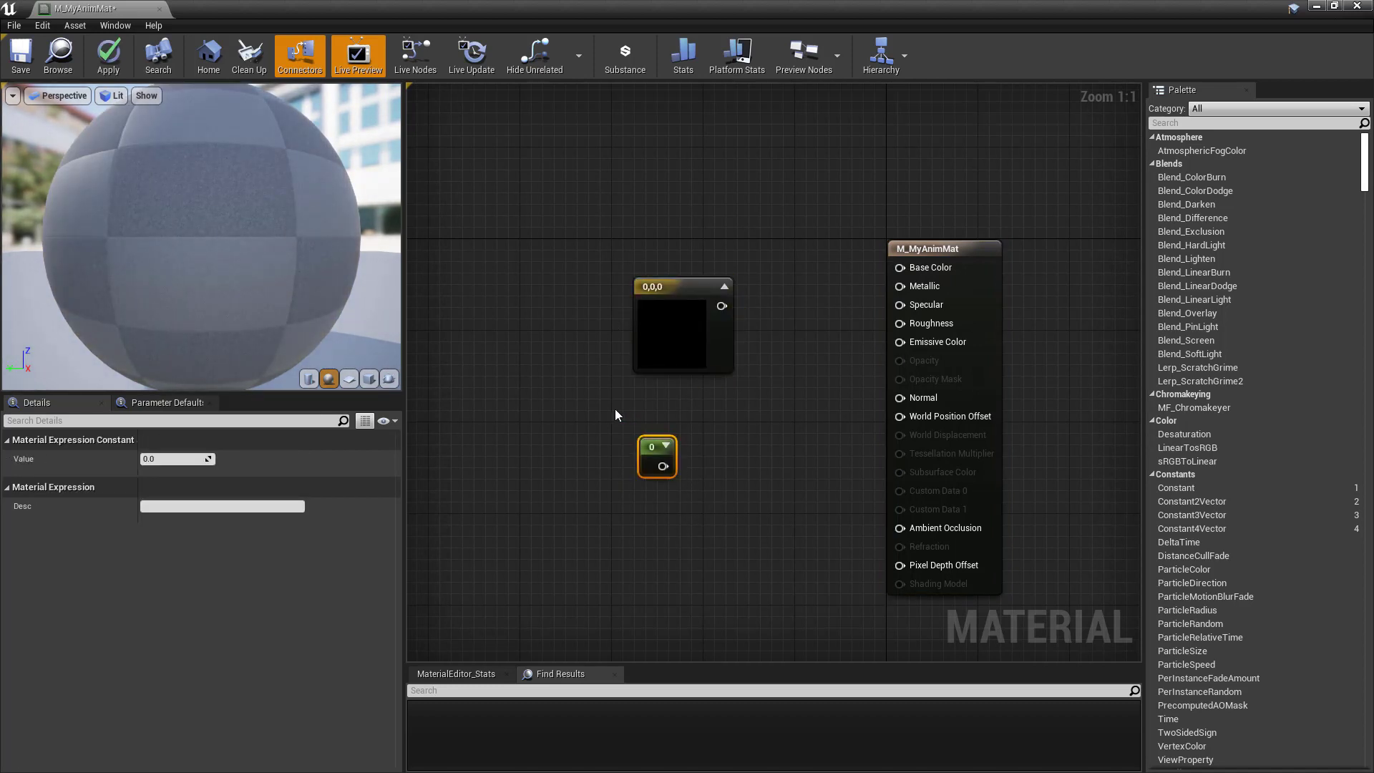
left_click_drag(566, 220, 752, 575)
key("Delete")
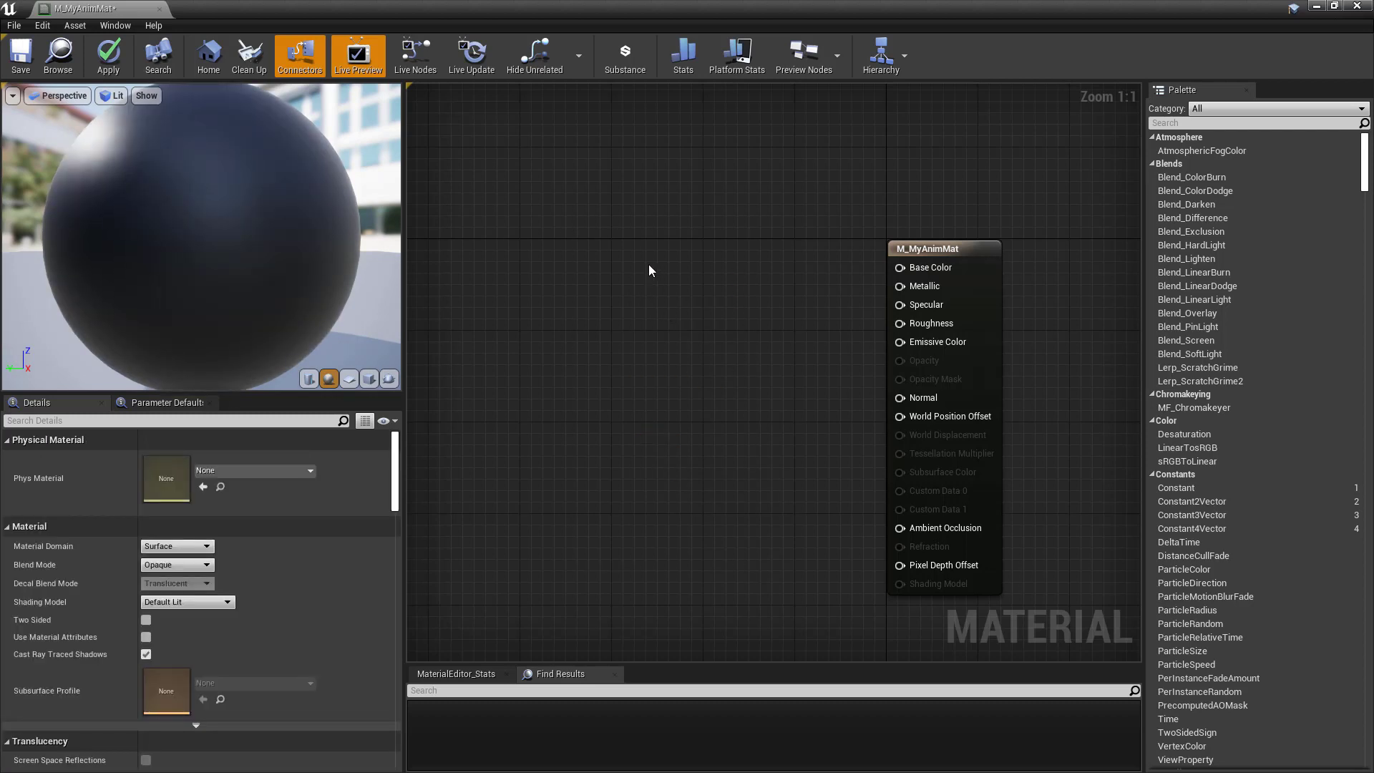
- Add a vector parameter named M_Color and a scalar parameter named M_Rough
left_click(648, 264)
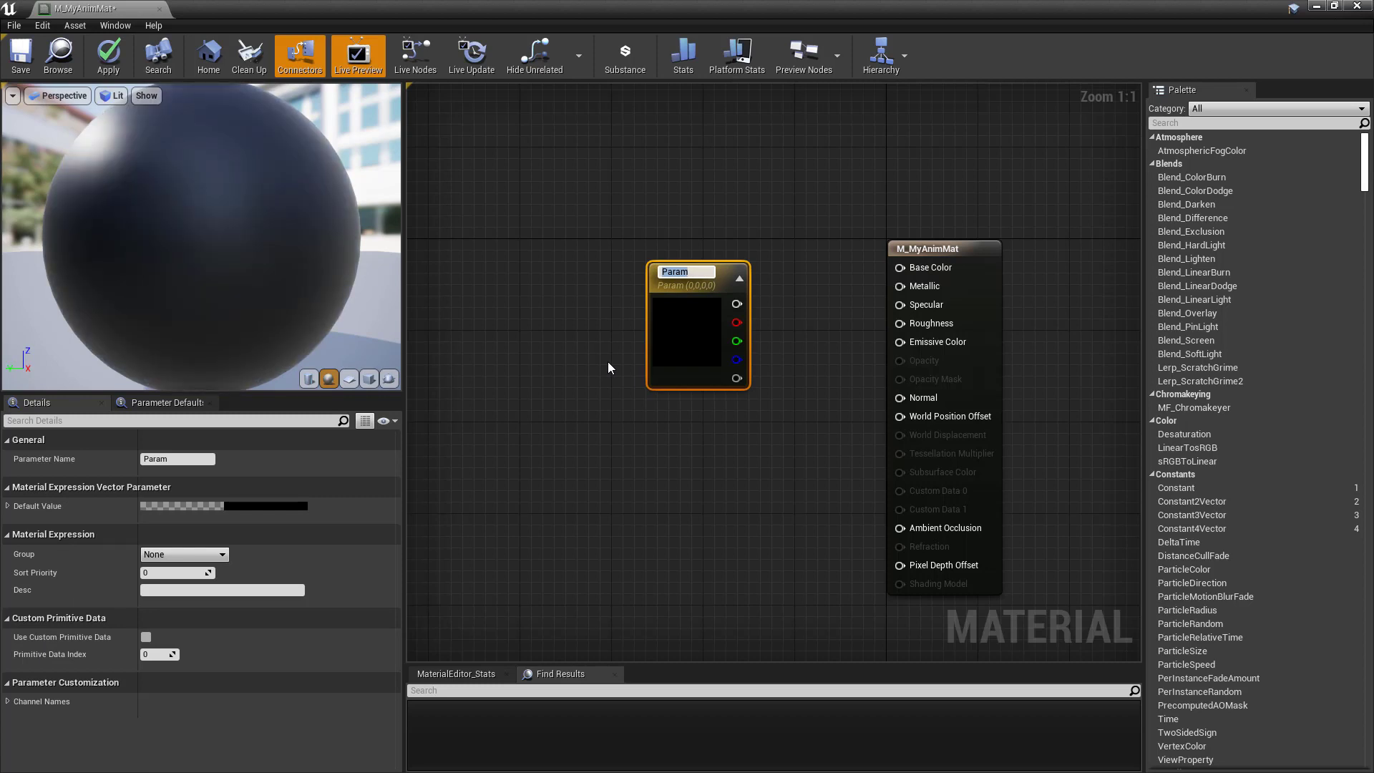
type("M_Color")
key("Return")
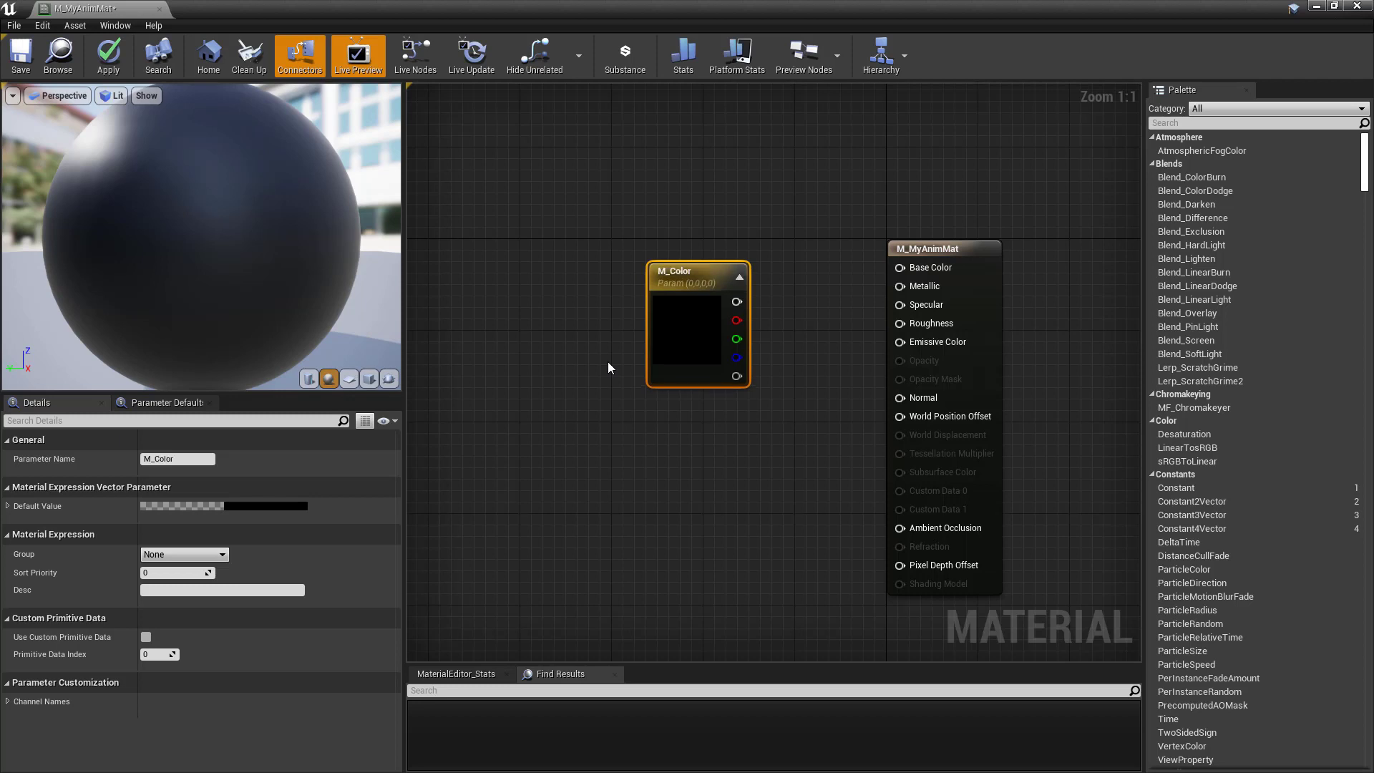
left_click(669, 476)
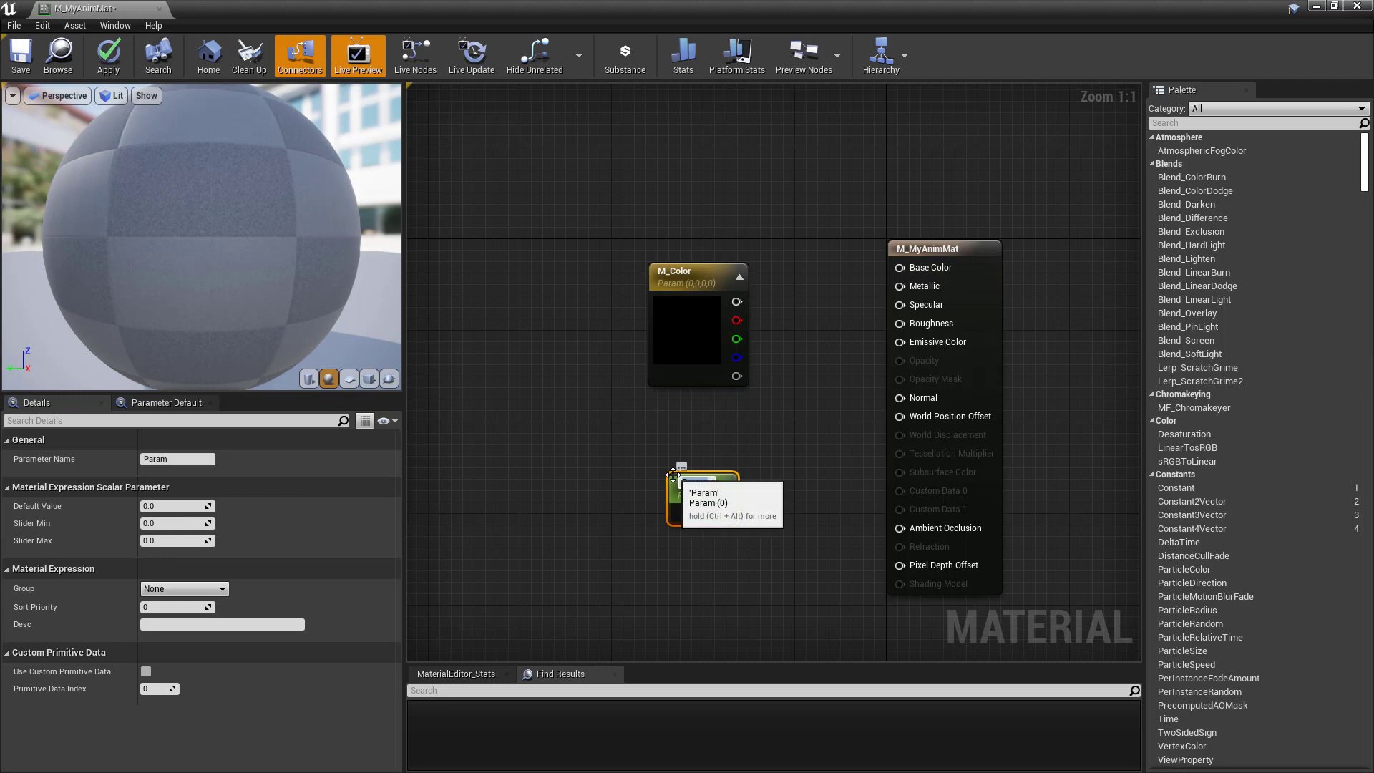
type("M")
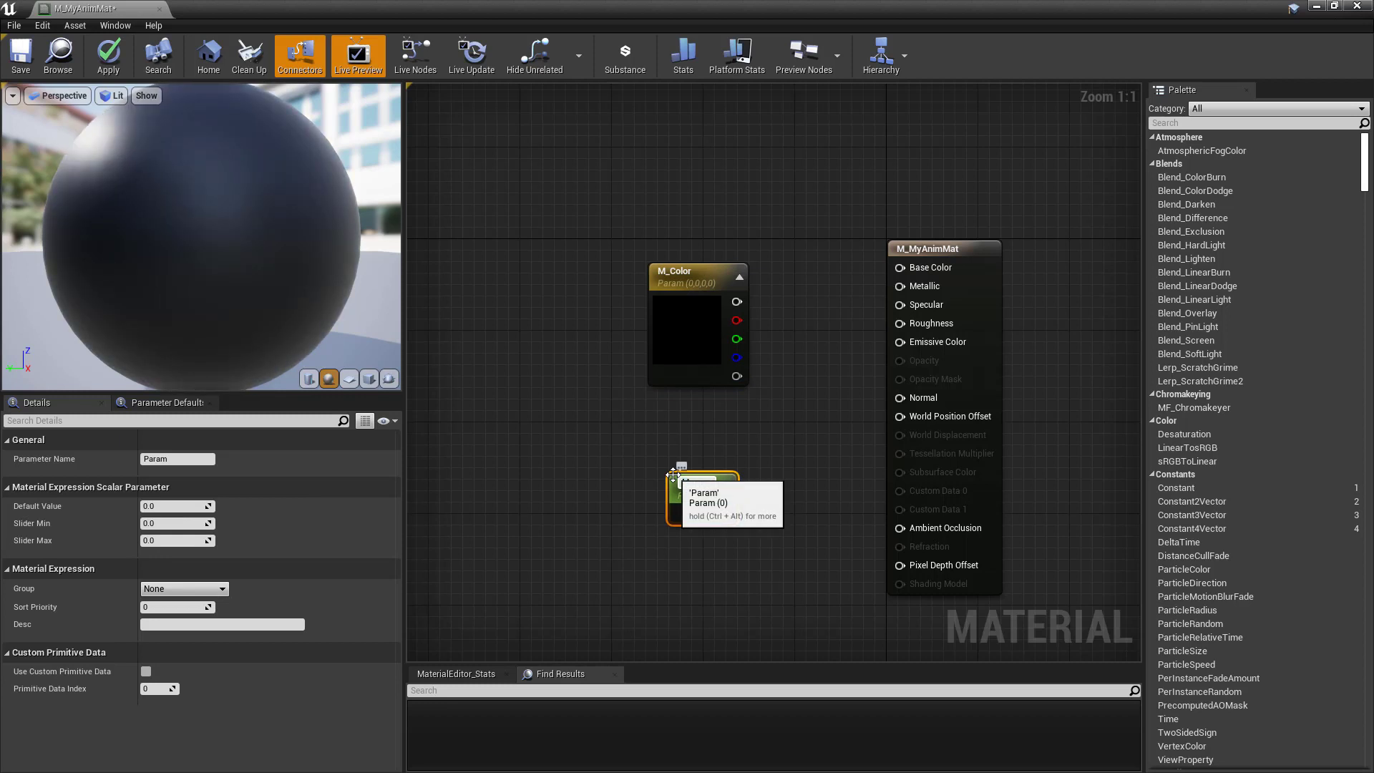
type("_Rough")
key("Return")
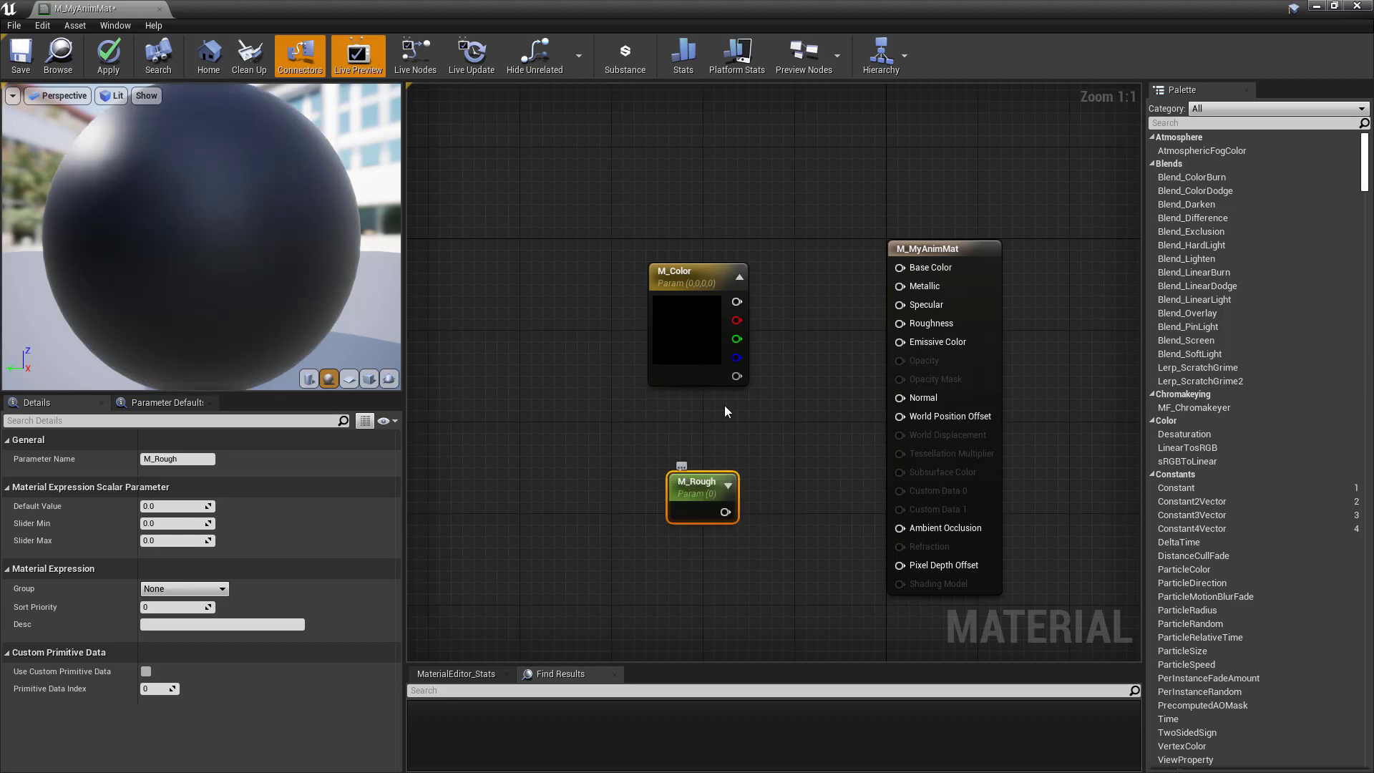
- Wire M_Color to Base Color and M_Rough to Roughness, with M_Rough defaulting to 0.8
left_click_drag(735, 301, 900, 267)
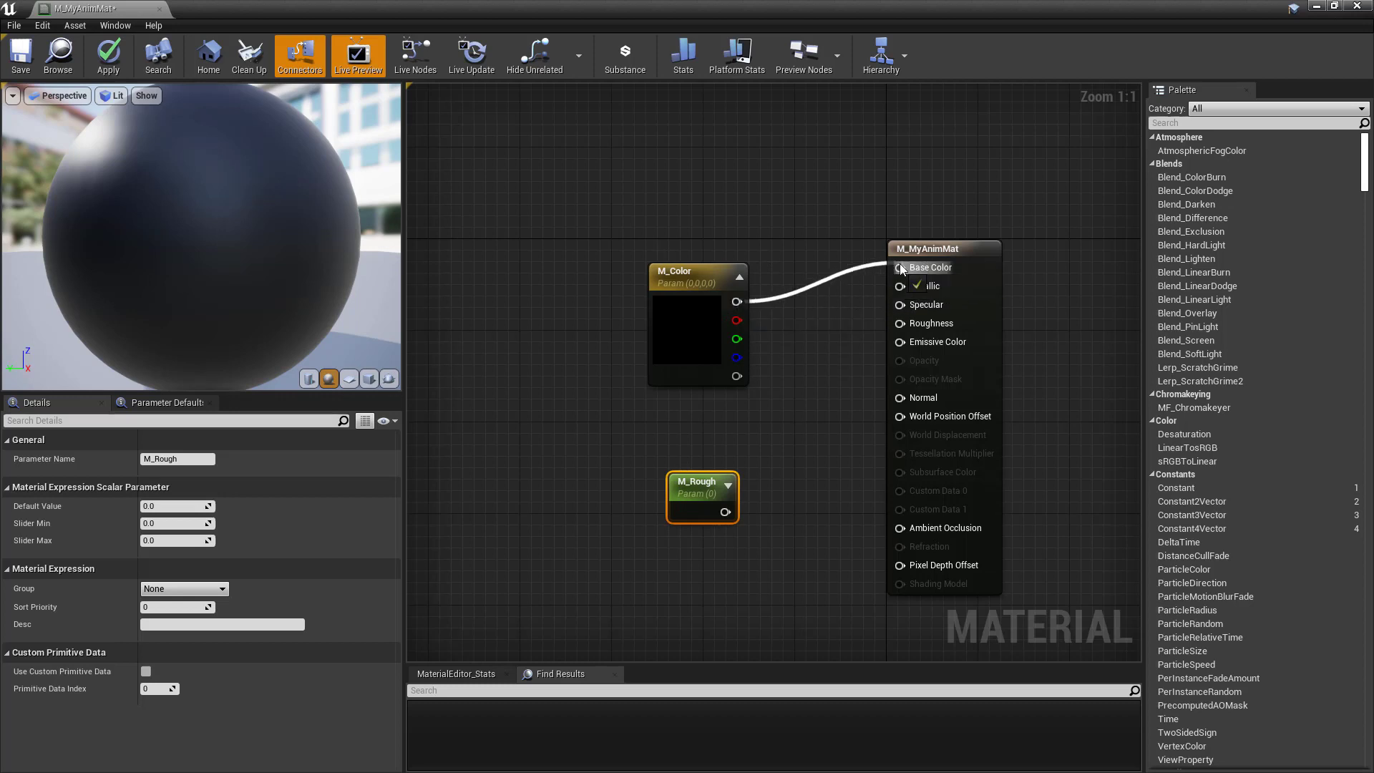
left_click_drag(725, 511, 913, 328)
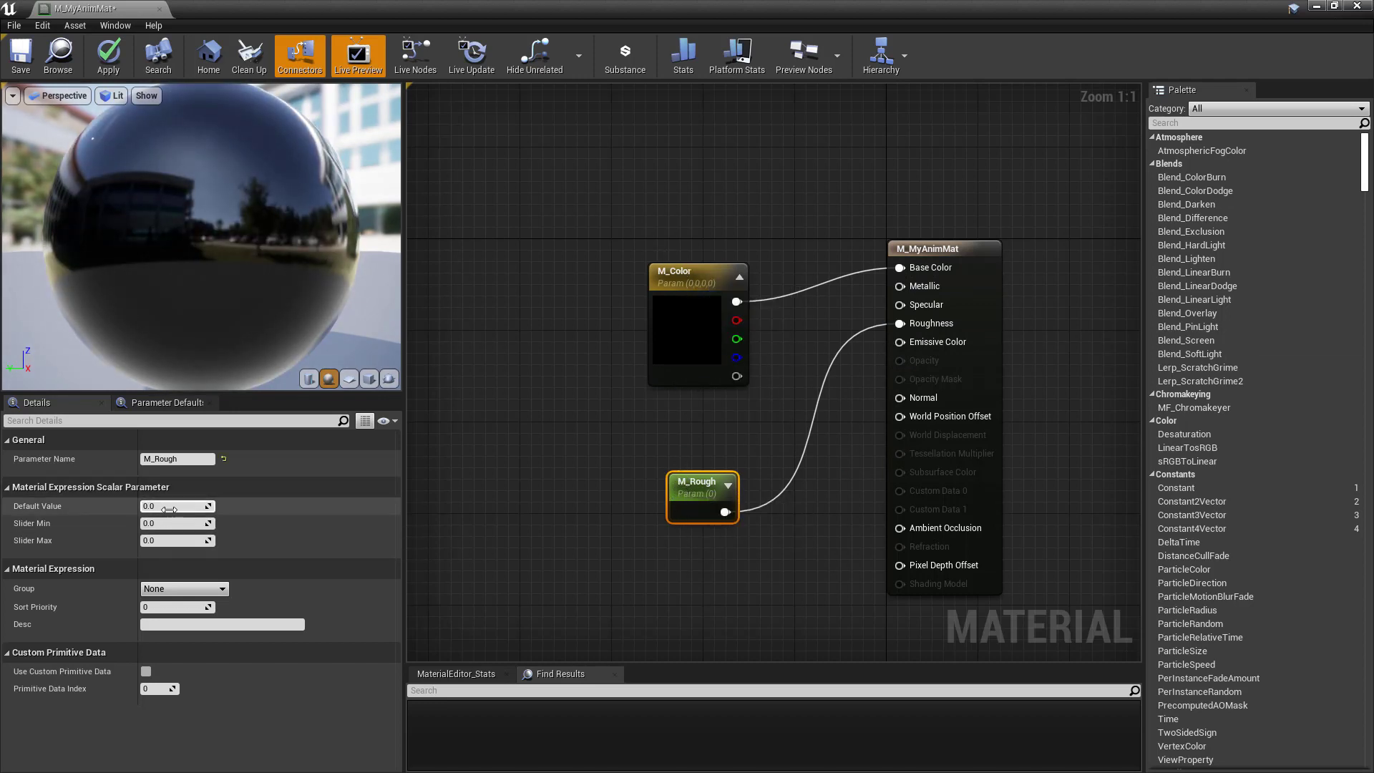
left_click(172, 505)
type("0.8")
key("Return")
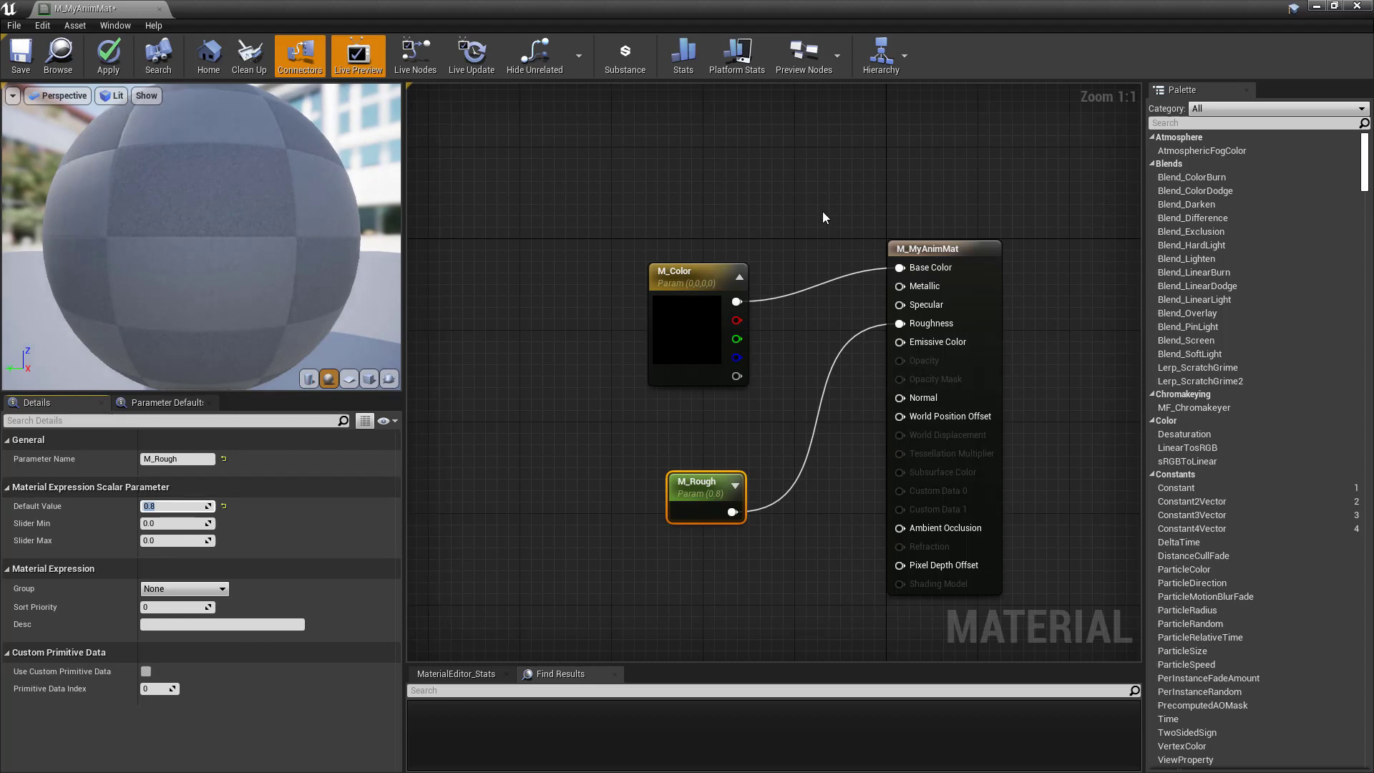
- Set M_Color's default to light blue (0.2, 0.535, 0.87) and save M_MyAnimMat
left_click(670, 345)
double_click(670, 344)
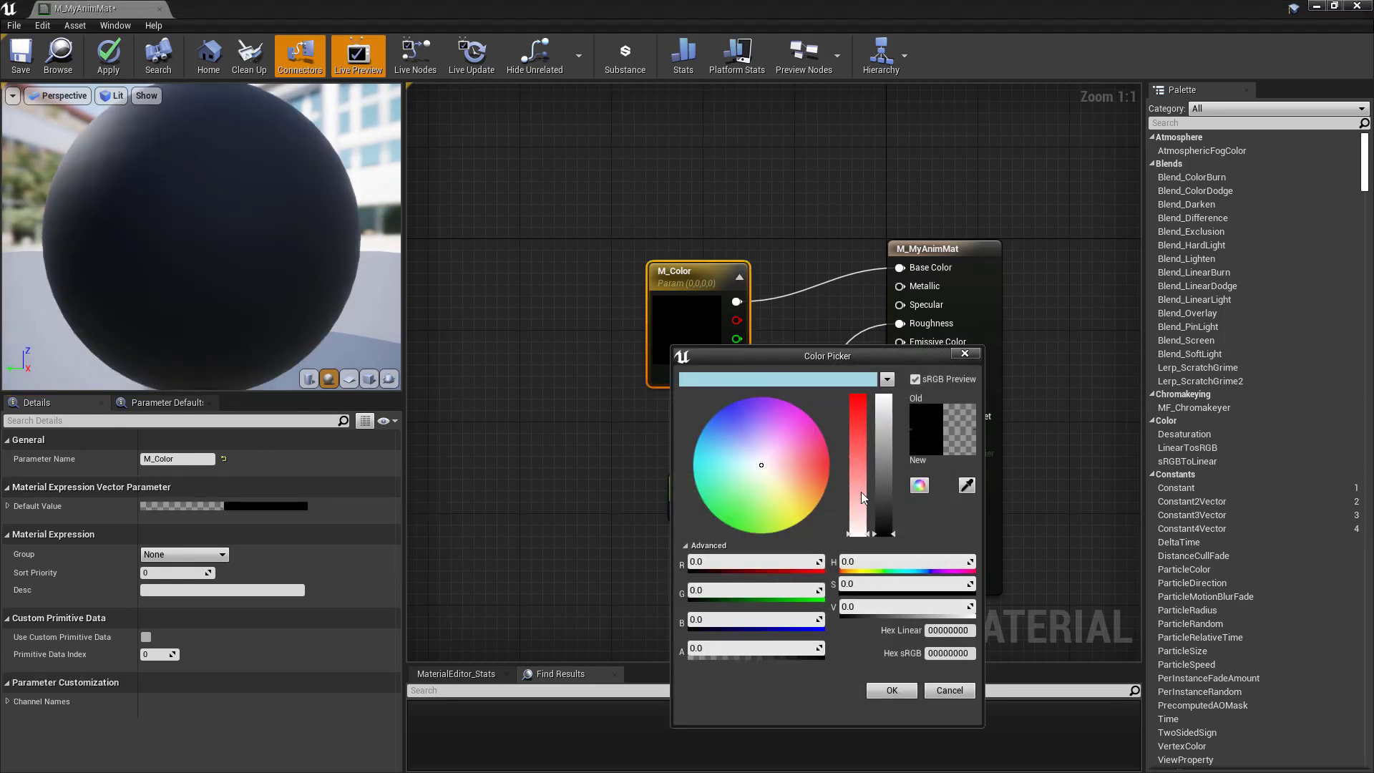
left_click_drag(755, 445, 716, 439)
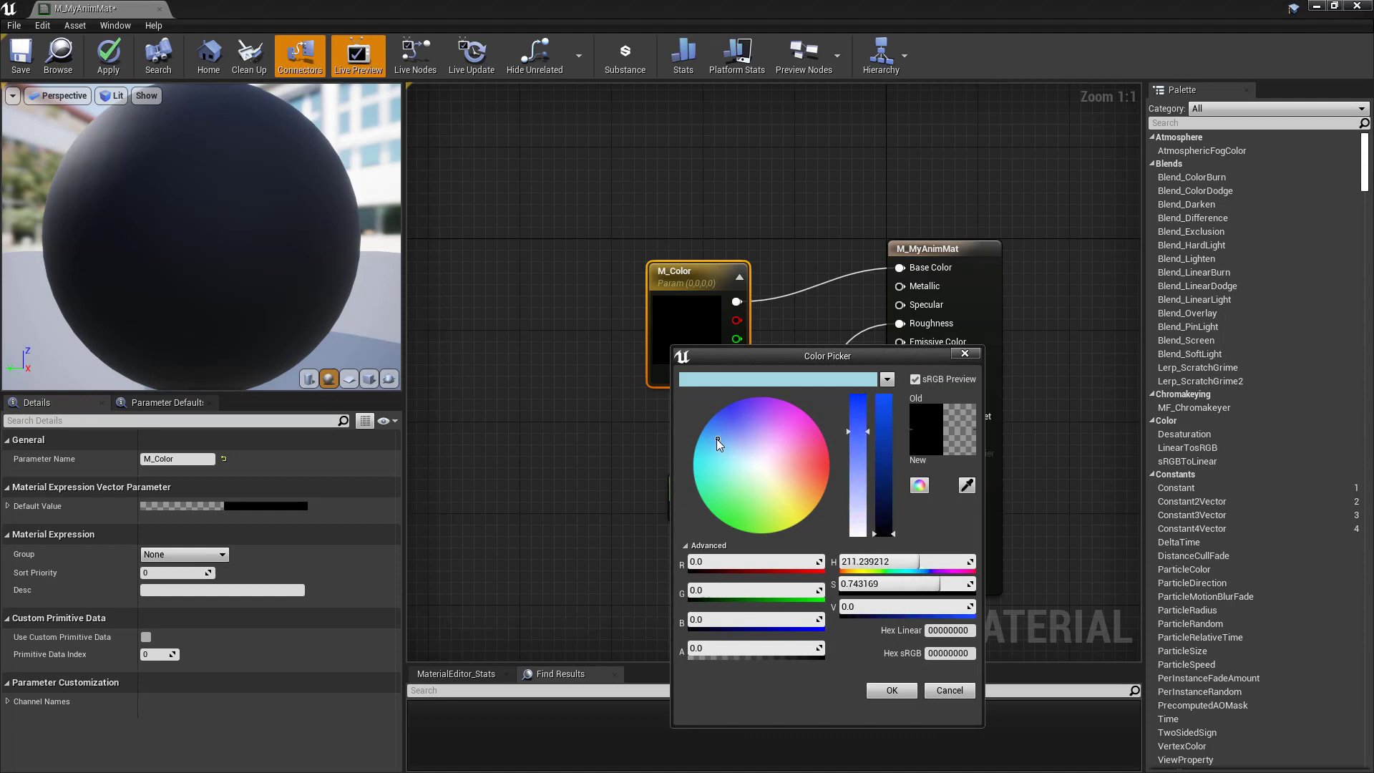
left_click_drag(884, 533, 885, 430)
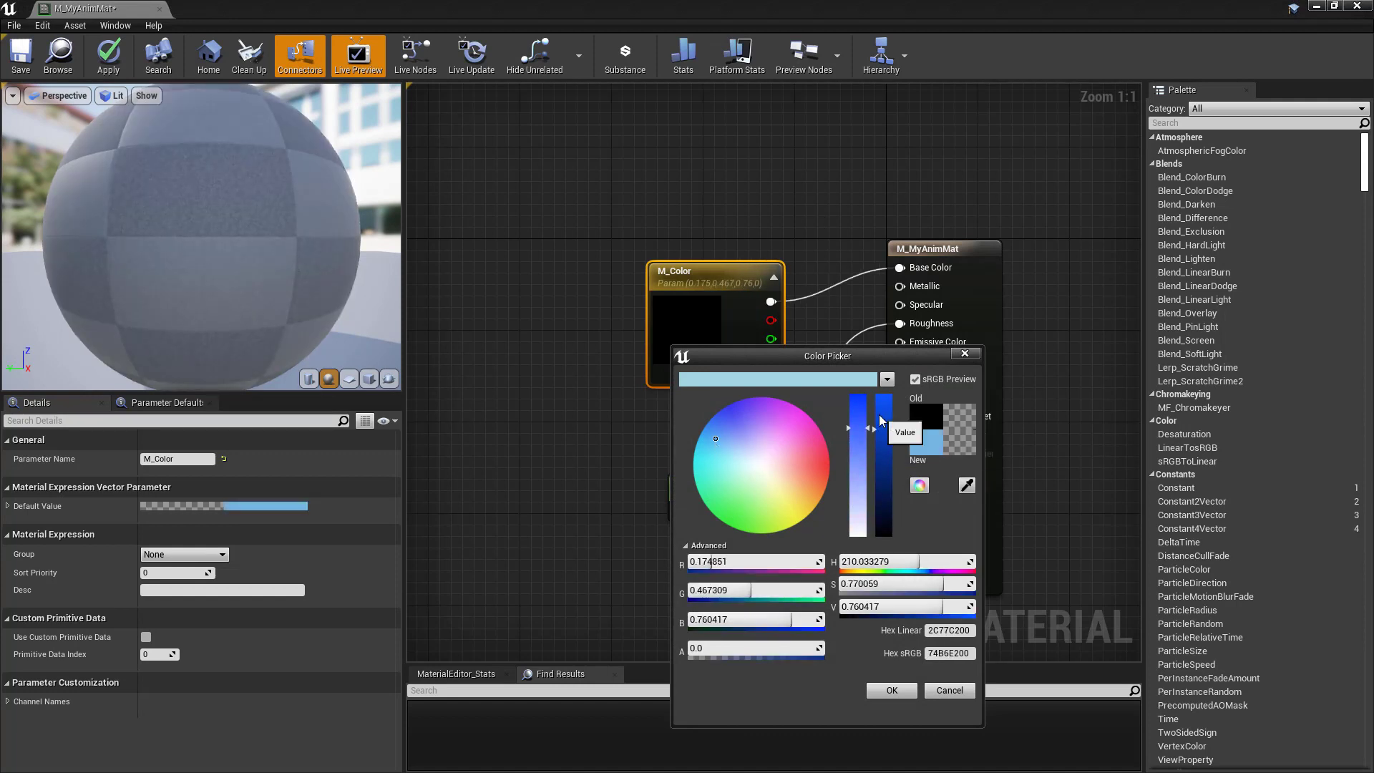
left_click(884, 414)
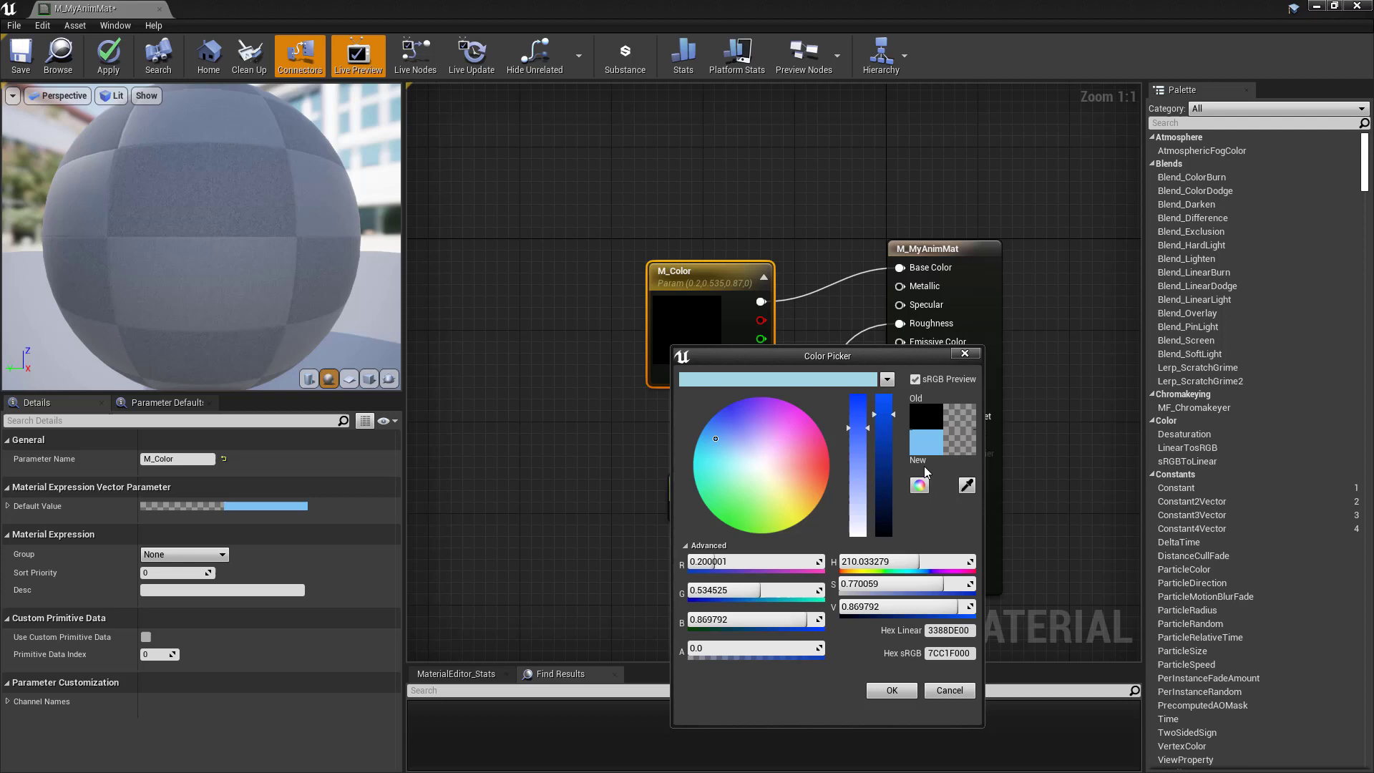
left_click_drag(924, 441, 759, 383)
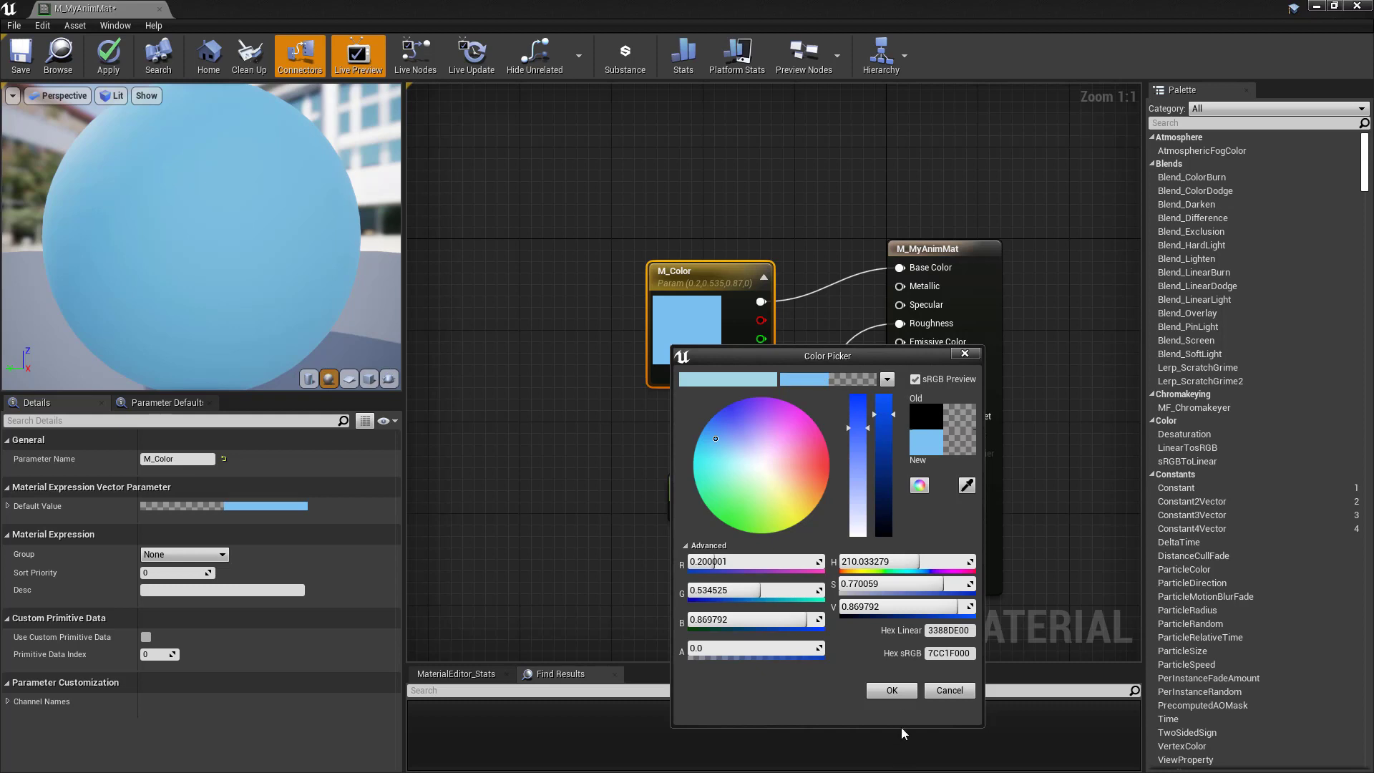
left_click(892, 691)
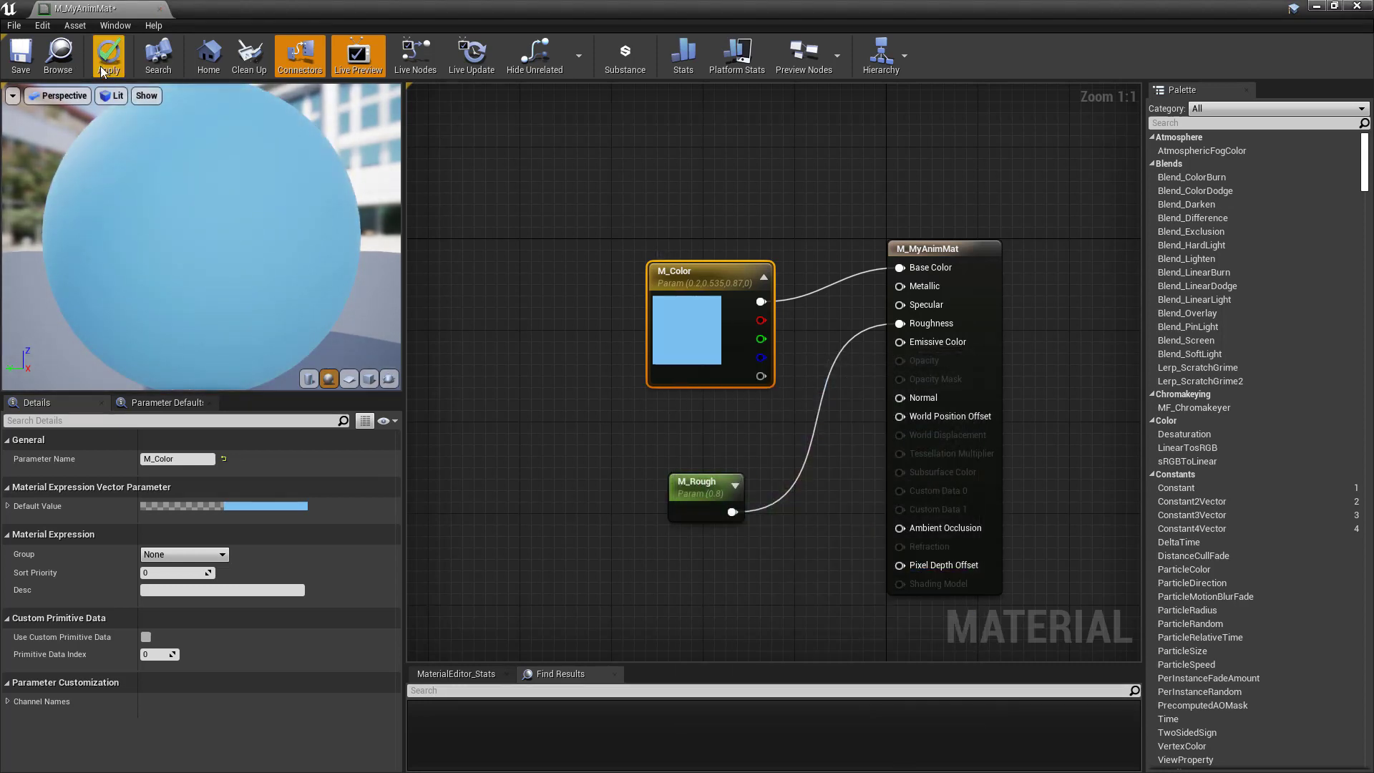
left_click(21, 57)
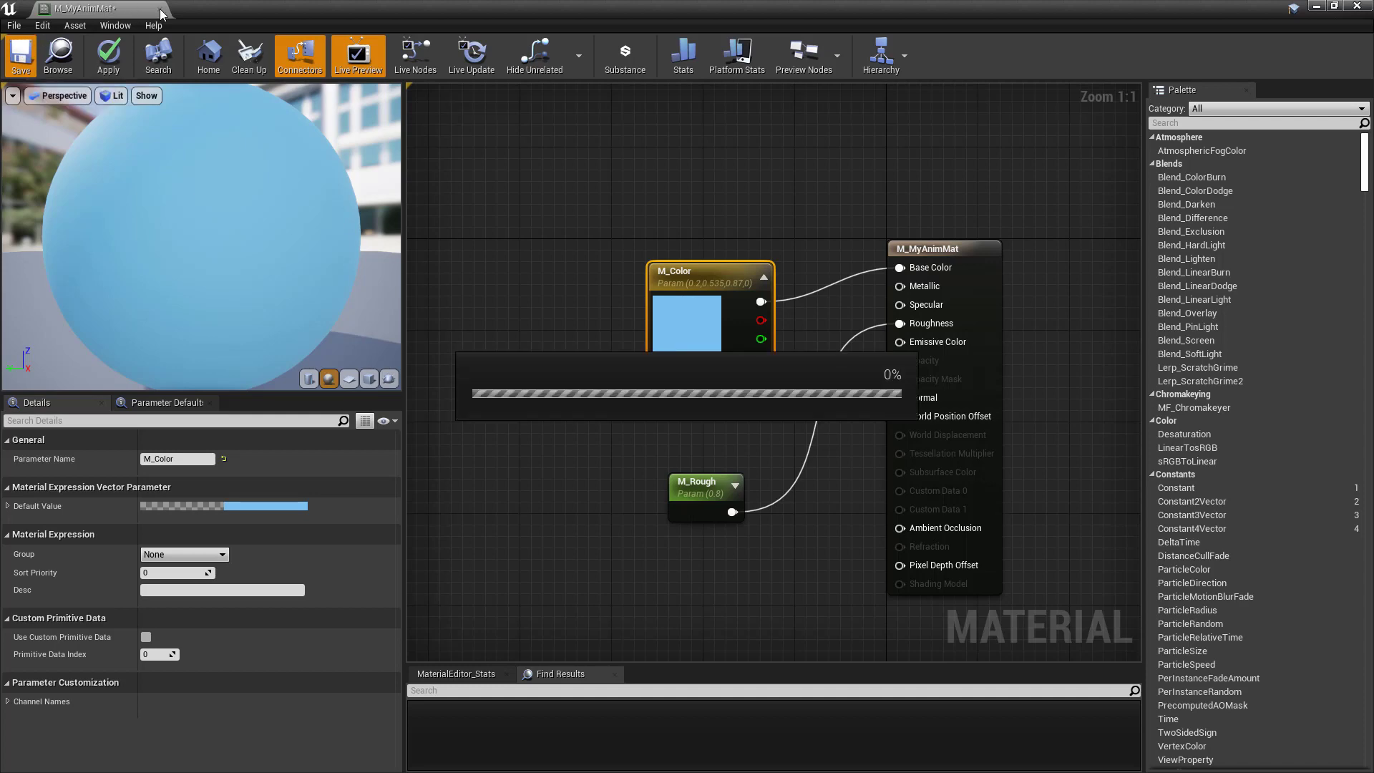
- Create the MI_MyAnimMat_Inst instance of M_MyAnimMat and apply it to the central sphere
left_click(160, 10)
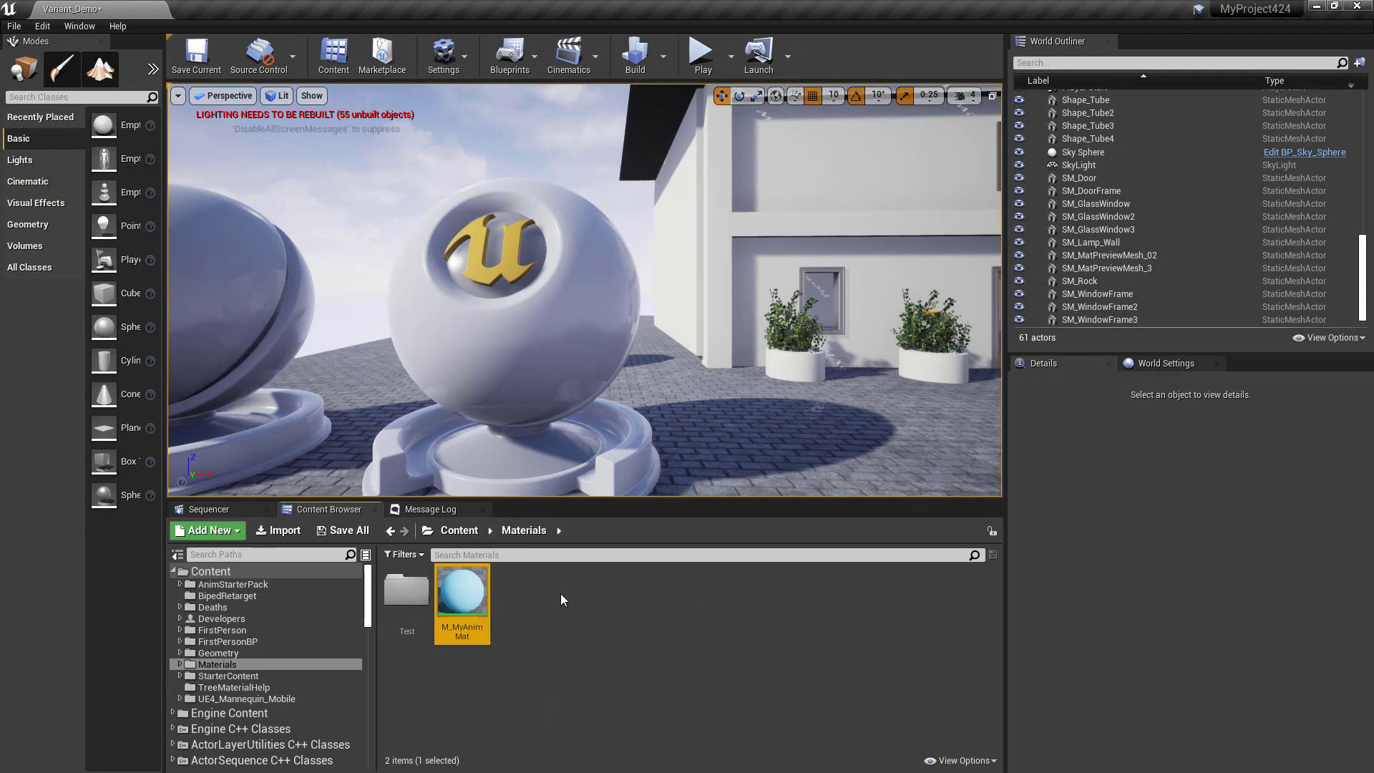
right_click(473, 598)
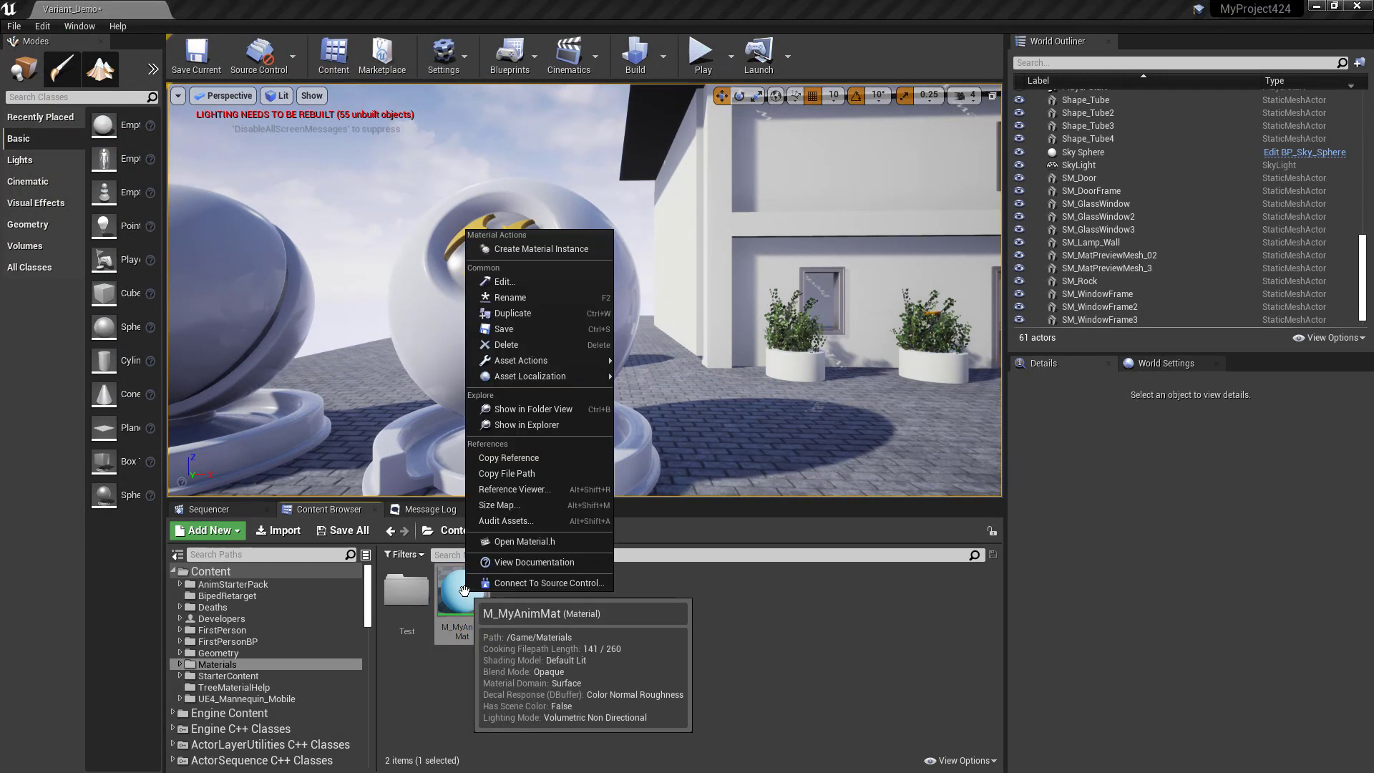
left_click(534, 251)
key("Home")
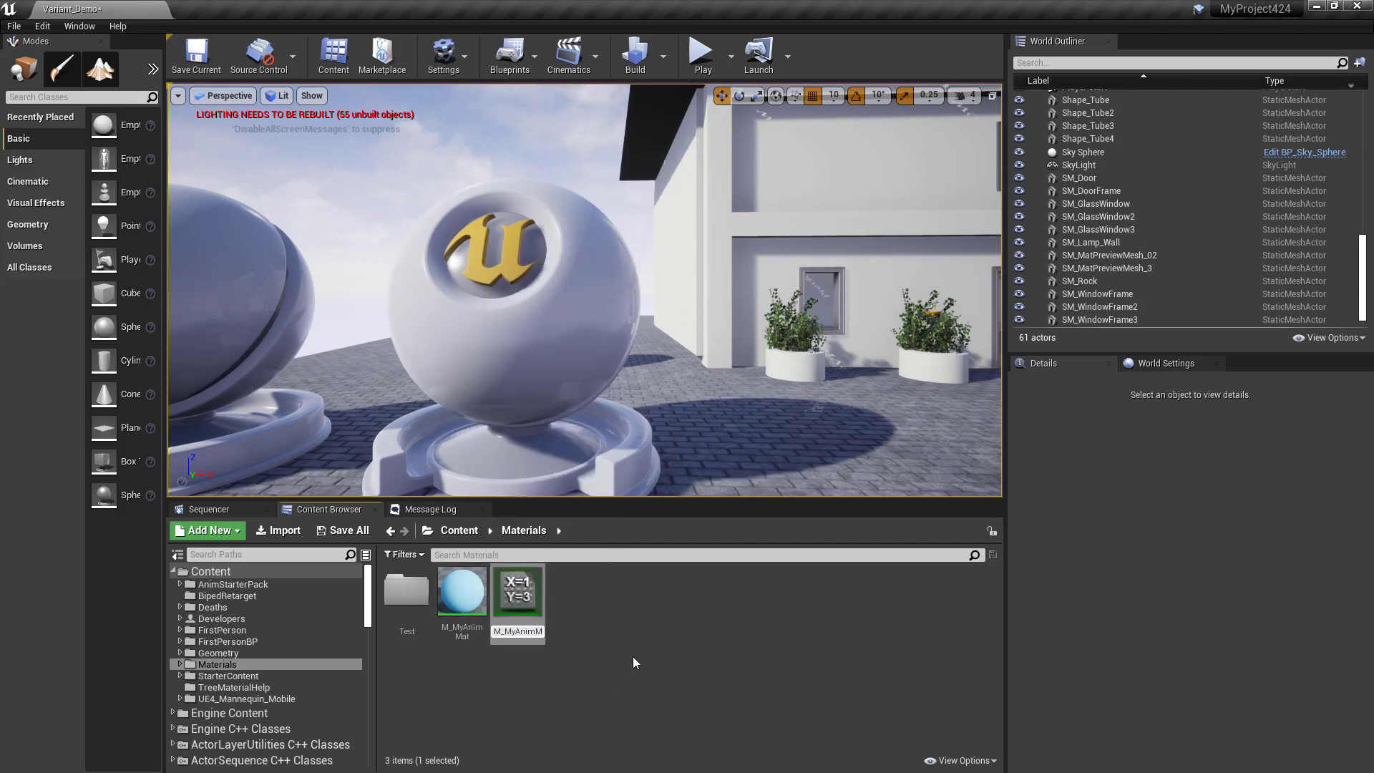
type("I")
key("Return")
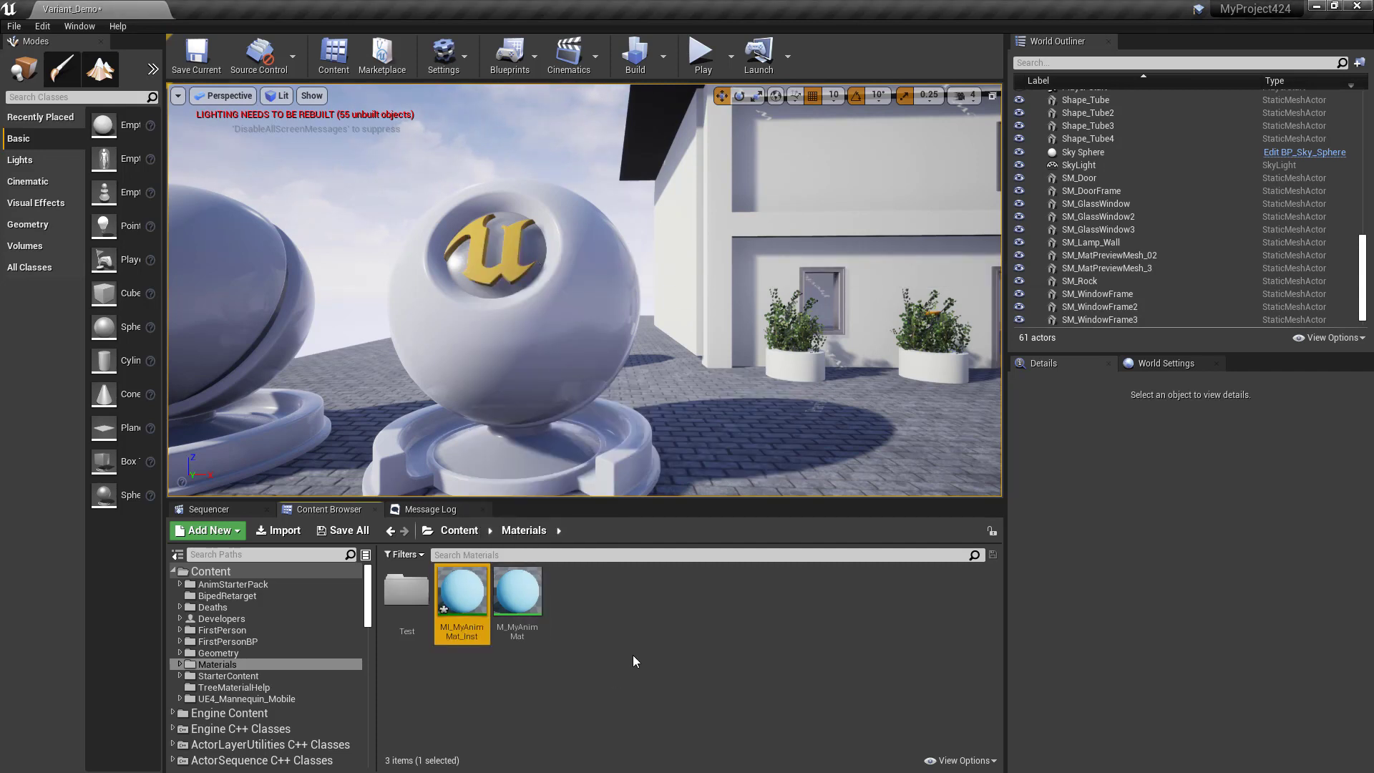
left_click_drag(454, 603, 606, 388)
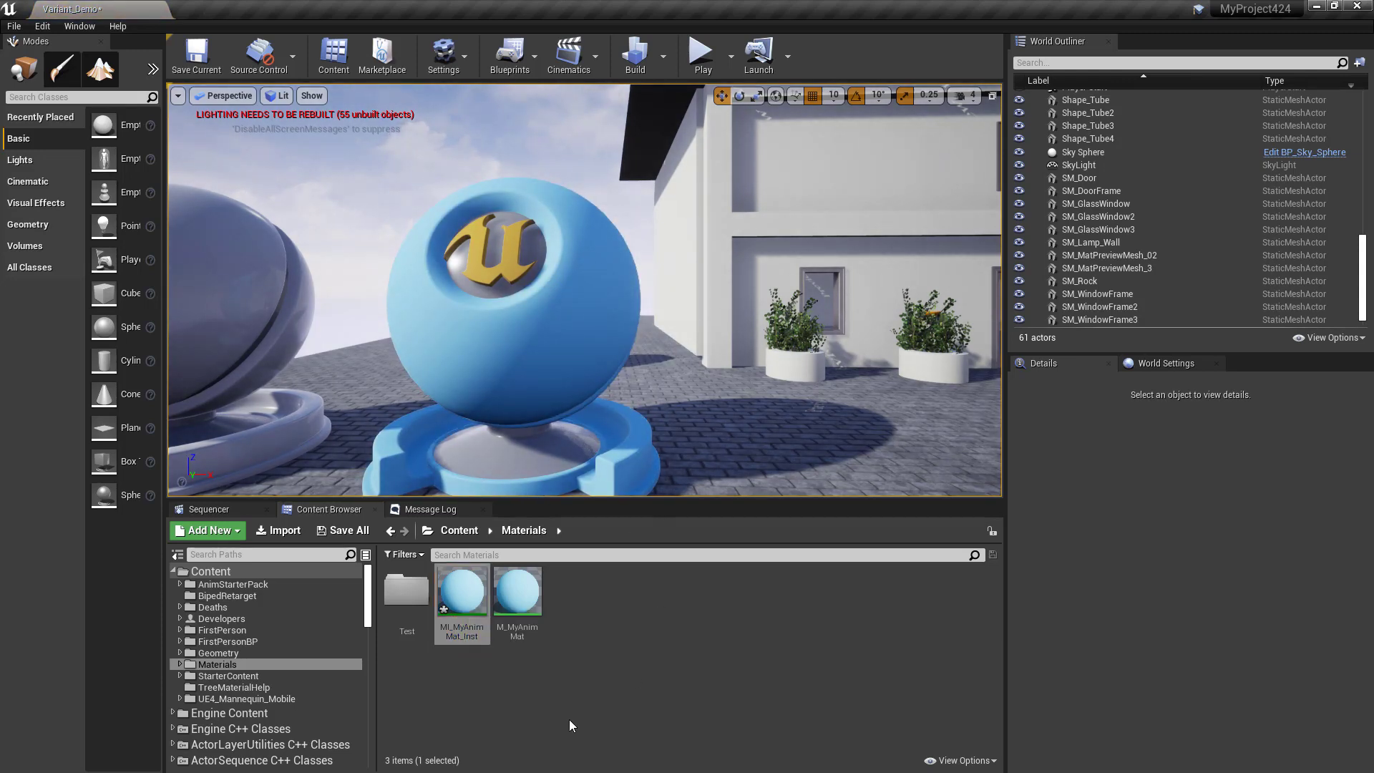
- Try light cyan and mint green for M_Color in MI_MyAnimMat_Inst, then disable the override and close it
double_click(461, 597)
left_click_drag(458, 6, 551, 345)
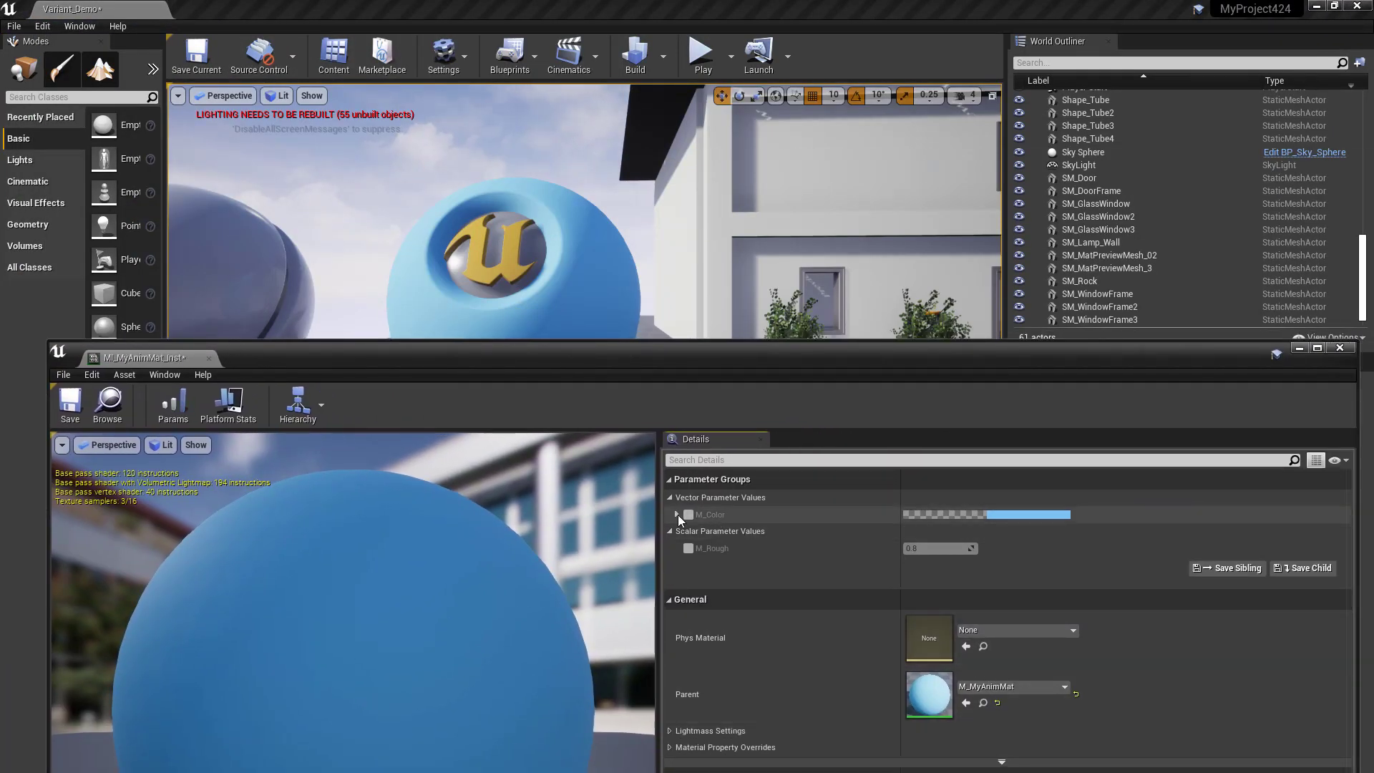
left_click(1025, 513)
left_click(1094, 518)
left_click(1097, 534)
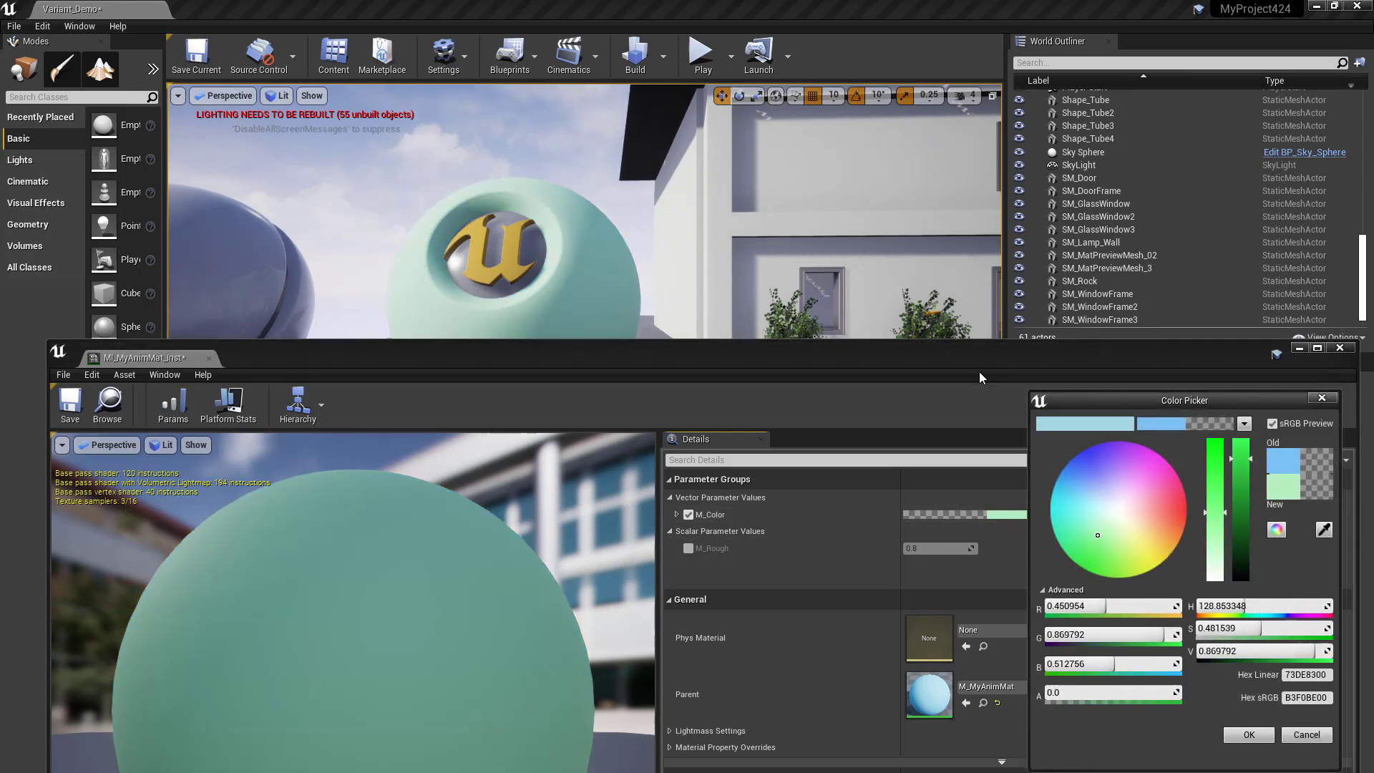
left_click(688, 514)
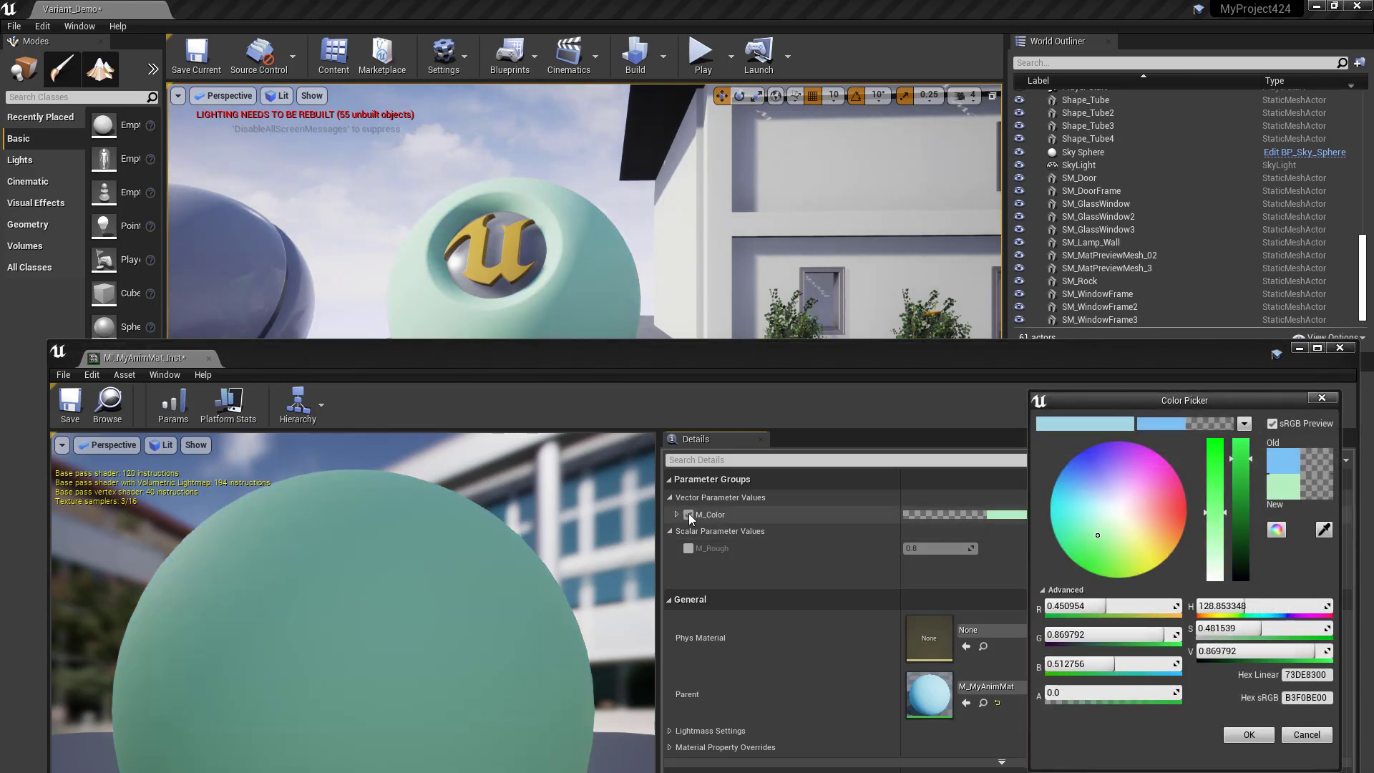
left_click(1340, 348)
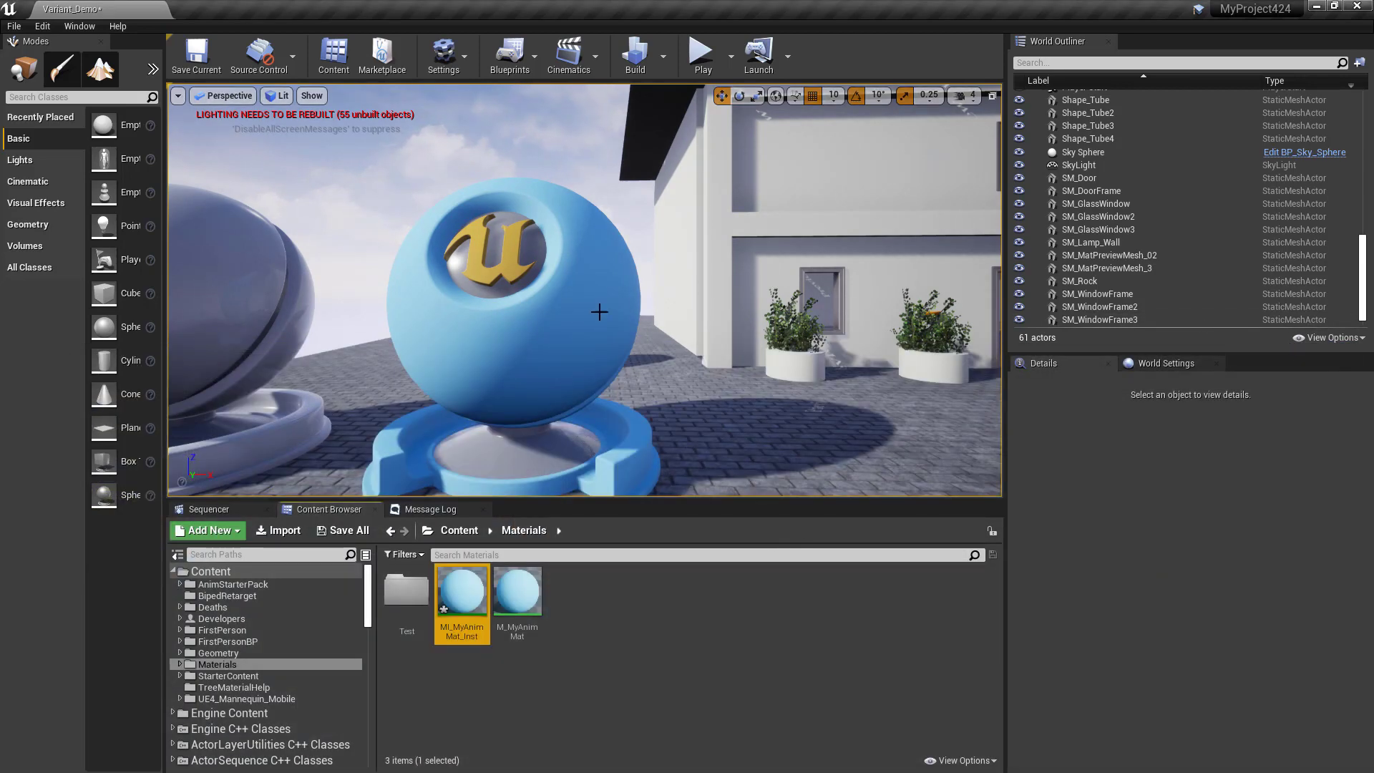
- Open the Level Blueprint and add a reference to SM_MatPreviewMesh_02 below Event BeginPlay
left_click(509, 57)
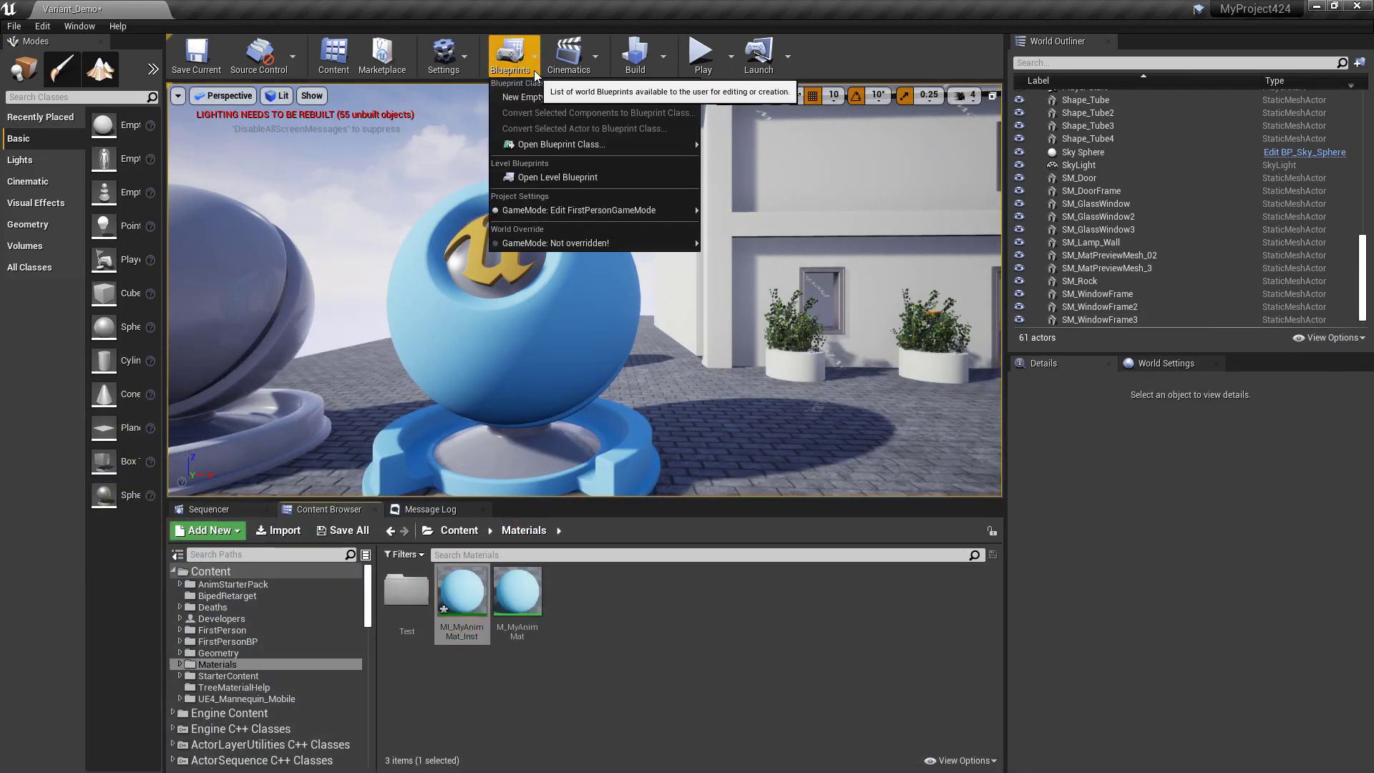
left_click(560, 175)
left_click_drag(548, 366, 1011, 153)
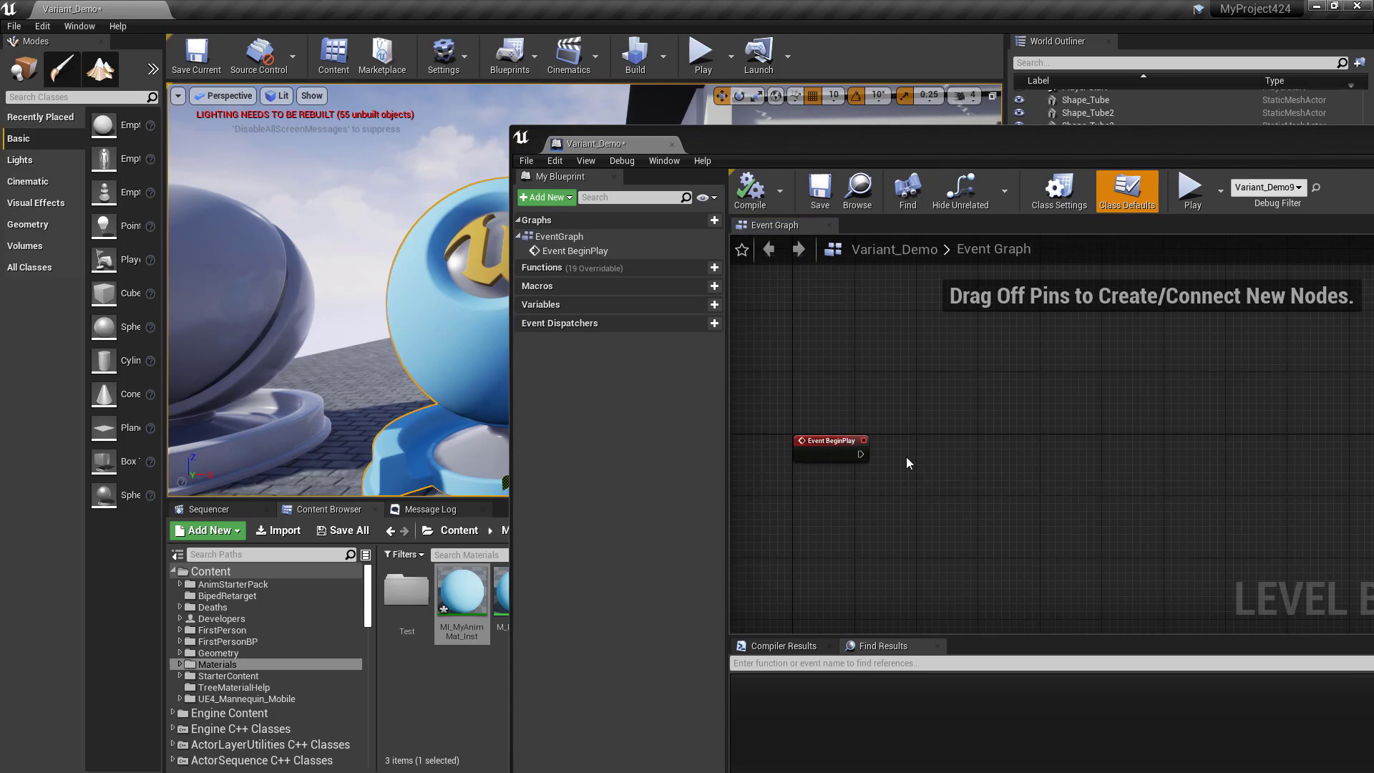
right_click(956, 444)
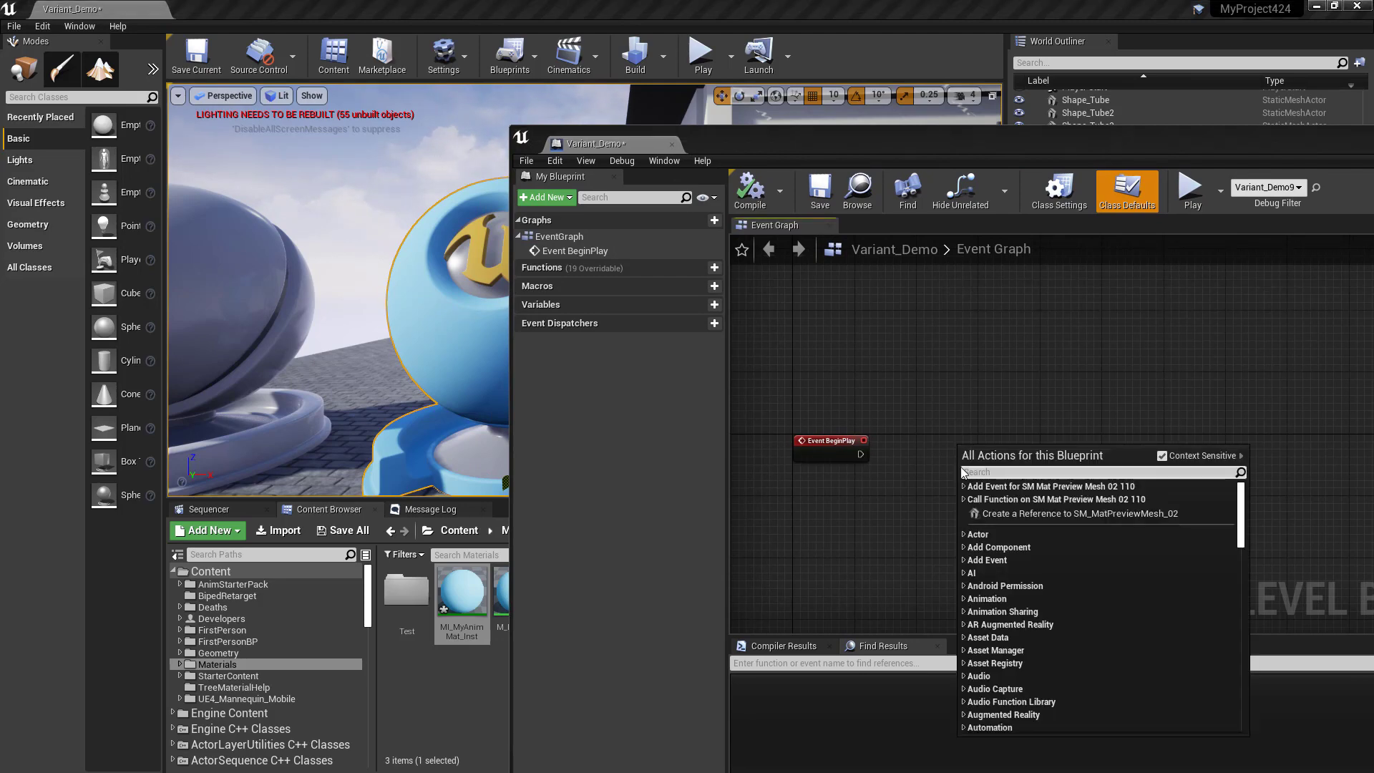
left_click(1012, 513)
double_click(1041, 143)
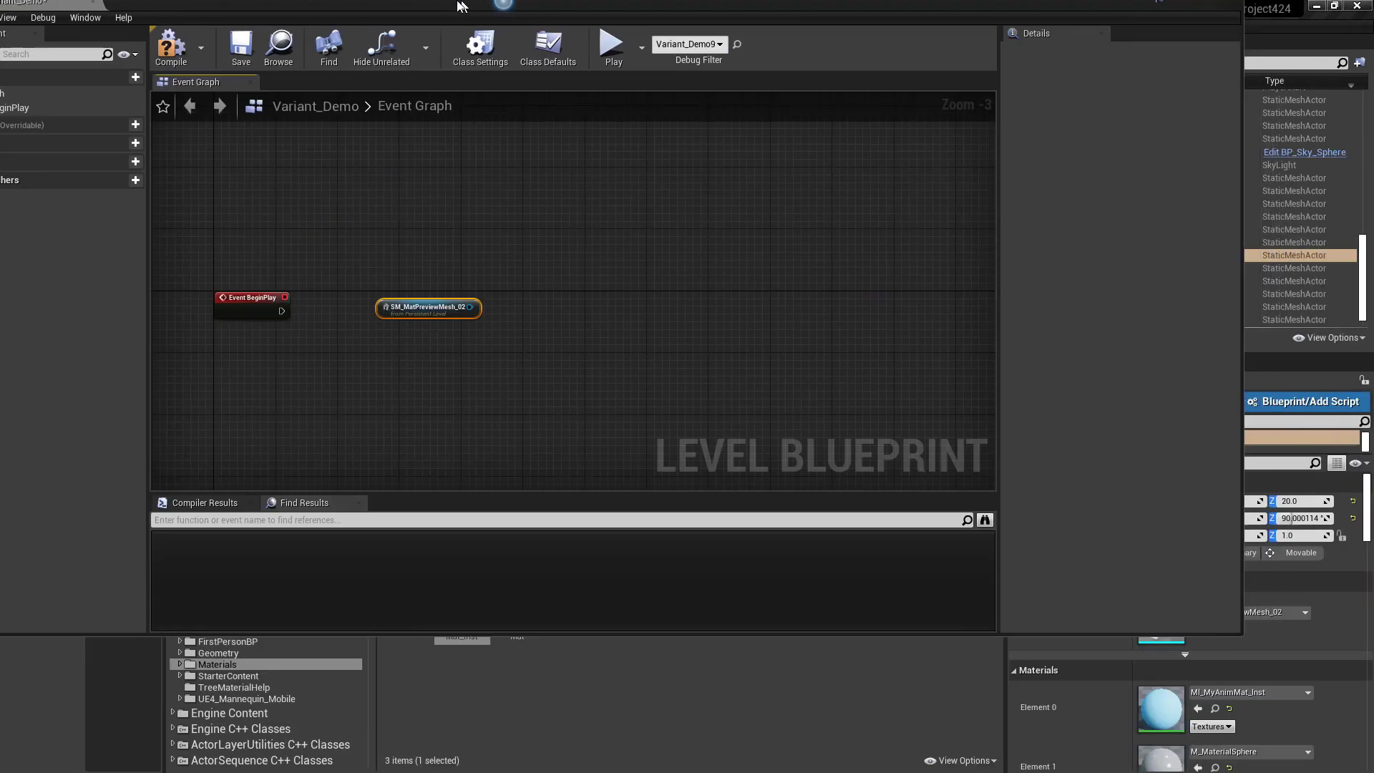
left_click_drag(510, 324, 365, 399)
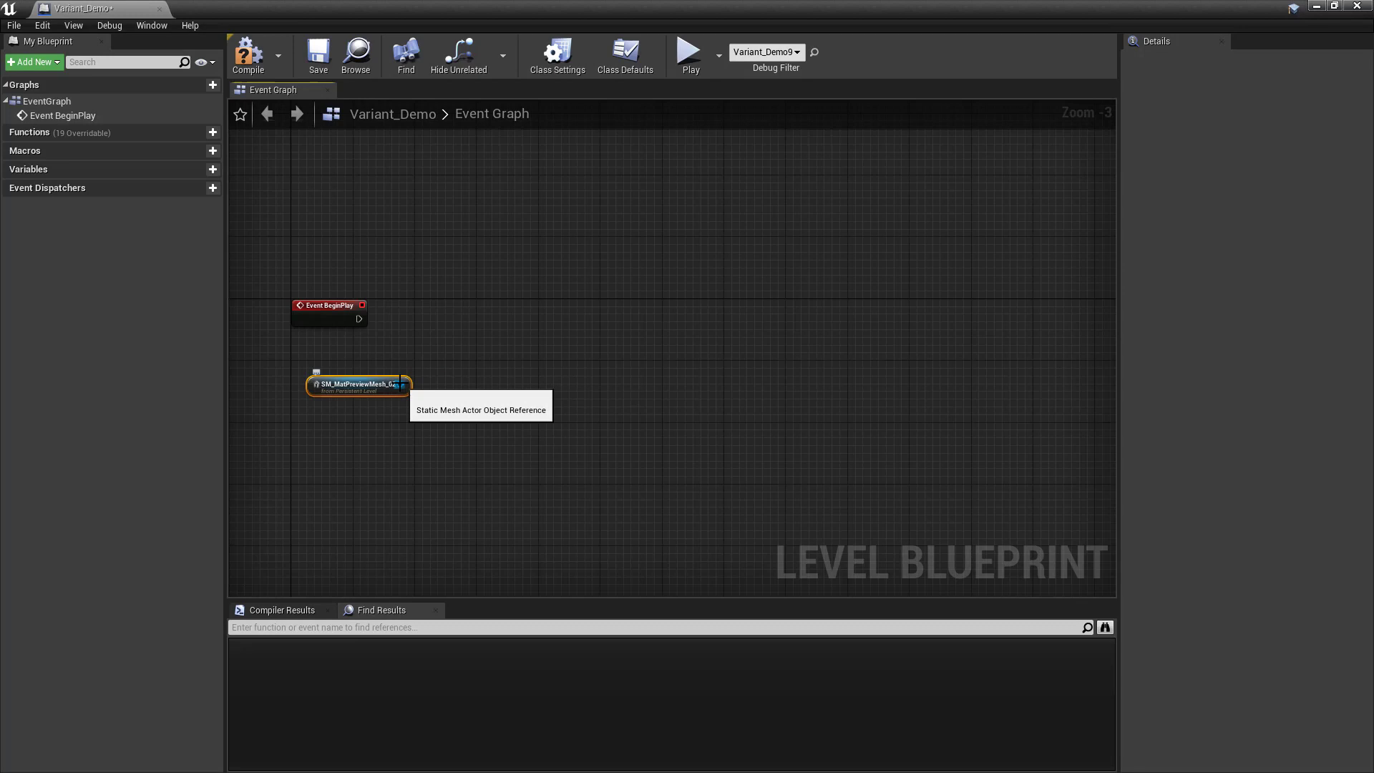
- Add Create Dynamic Material Instance on the mesh, run it from BeginPlay, source MI_MyAnimMat_Inst
left_click_drag(401, 385, 403, 387)
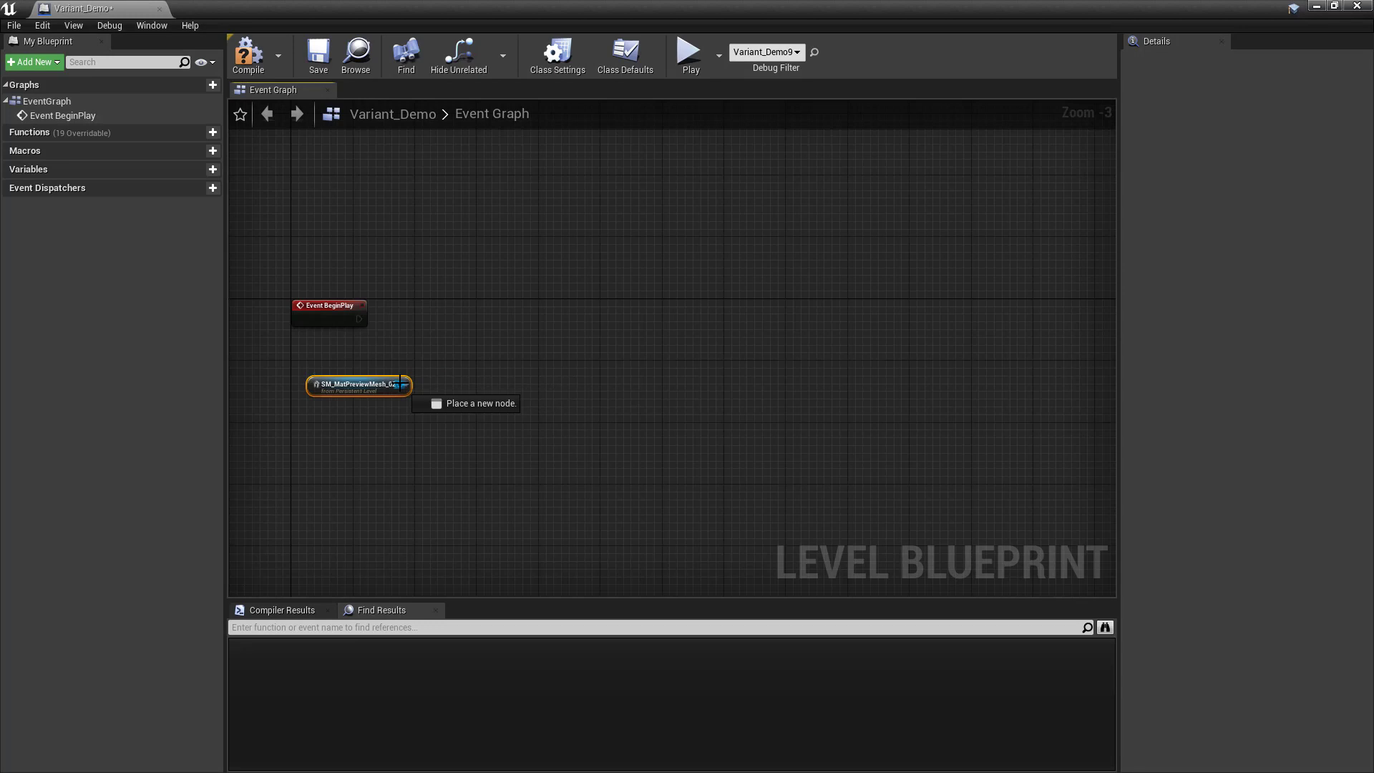
left_click_drag(482, 365, 517, 315)
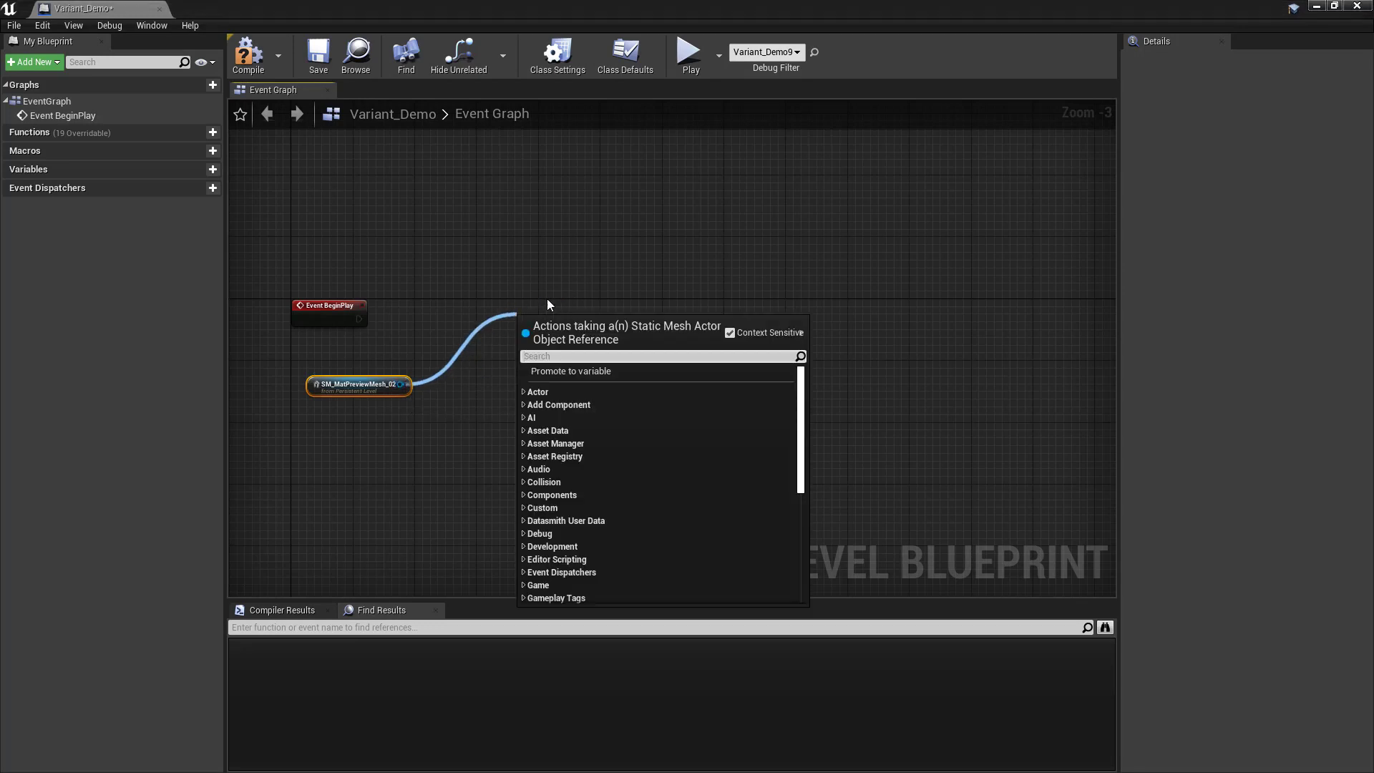
type("dynamic")
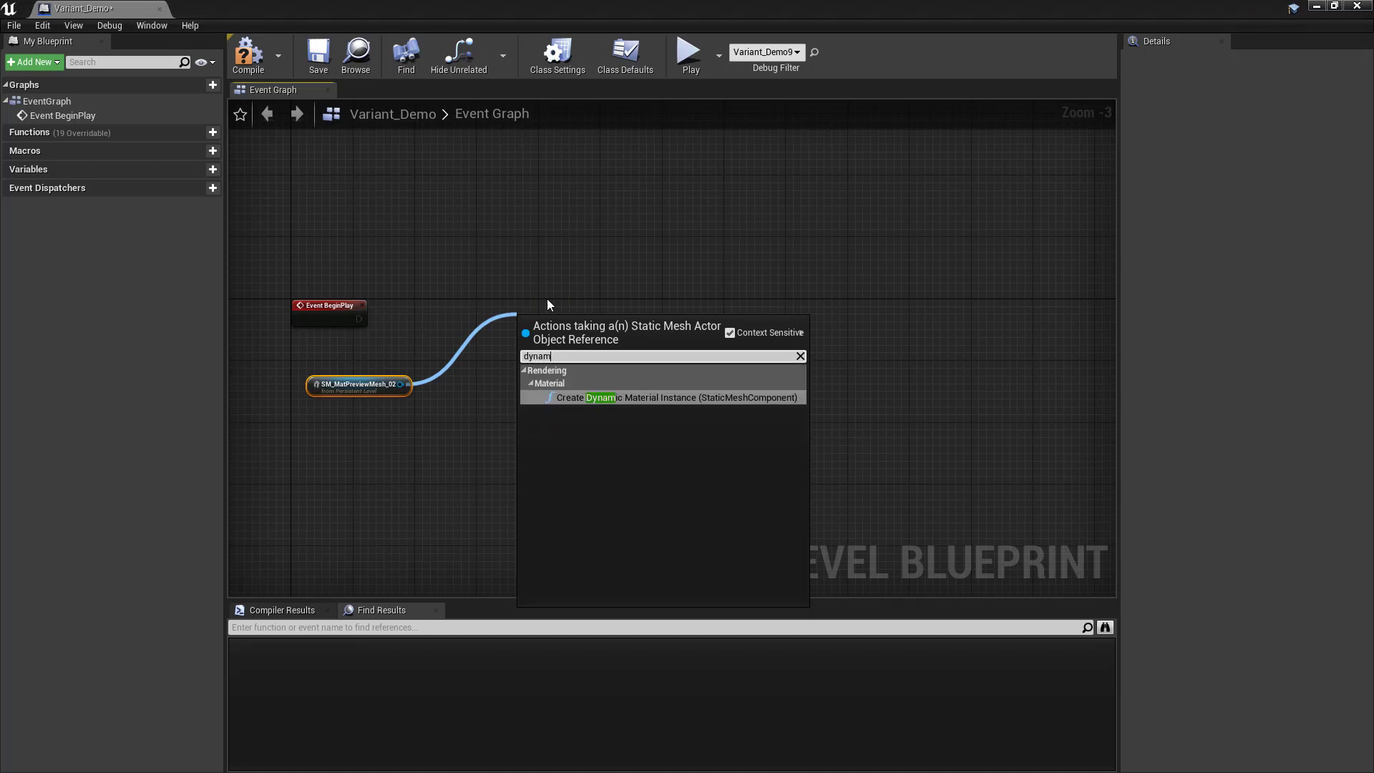
left_click(575, 398)
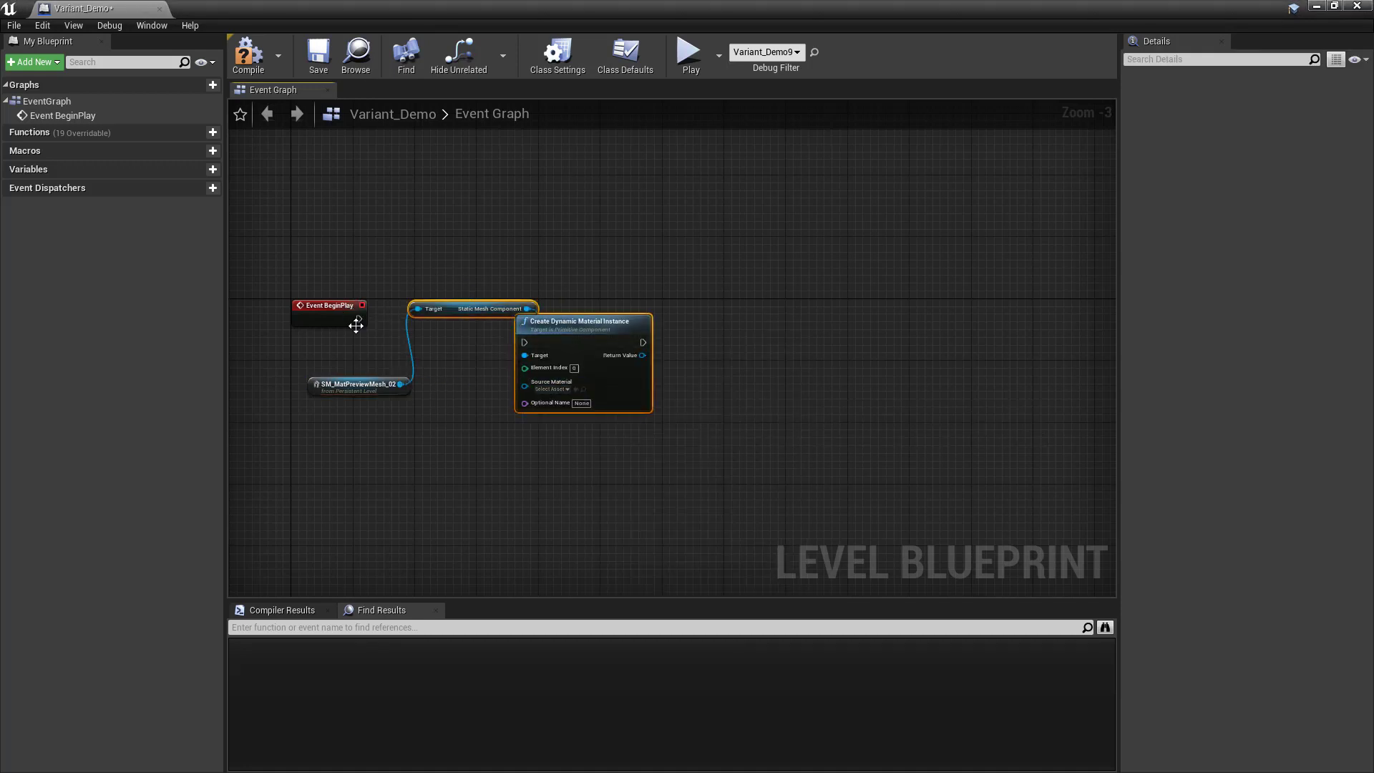
left_click_drag(364, 318, 526, 342)
scroll(645, 461, "up", 3)
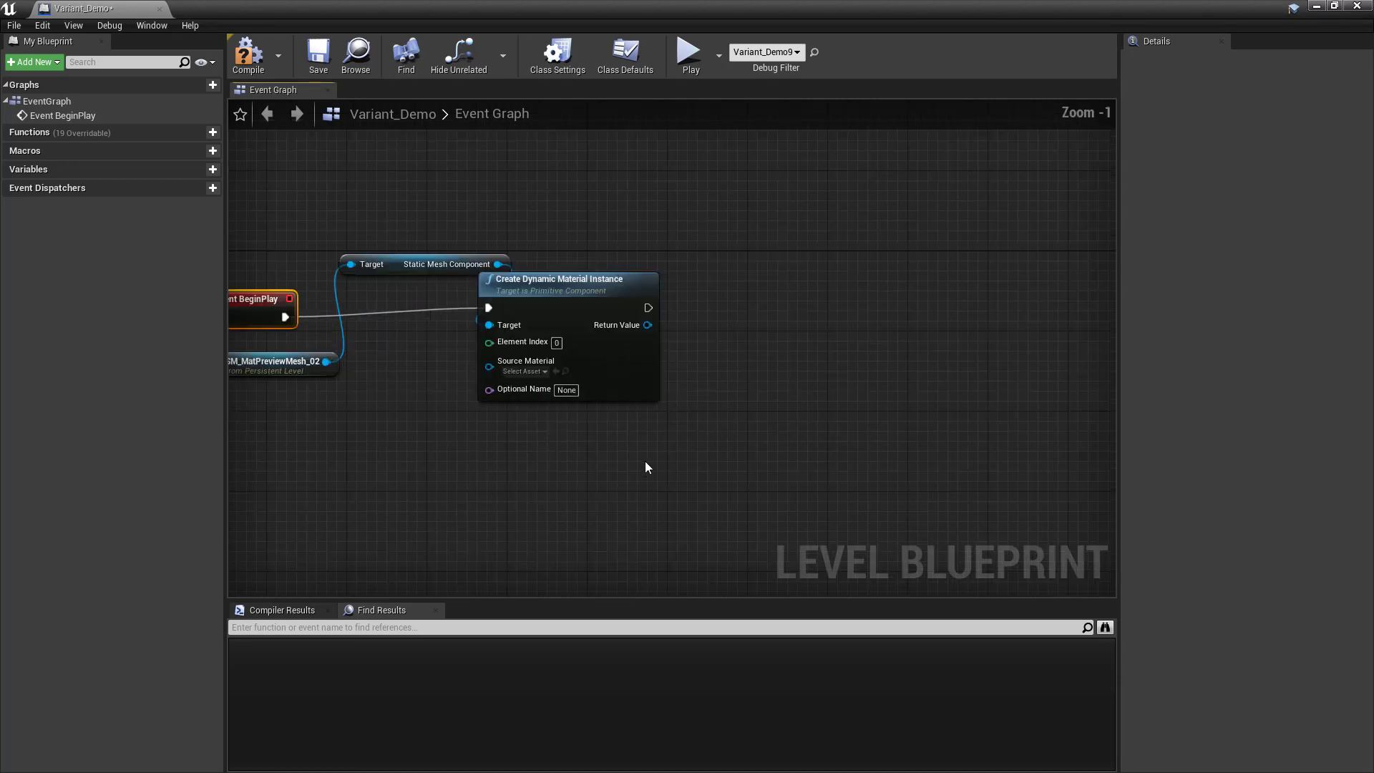
right_click_drag(453, 419, 674, 435)
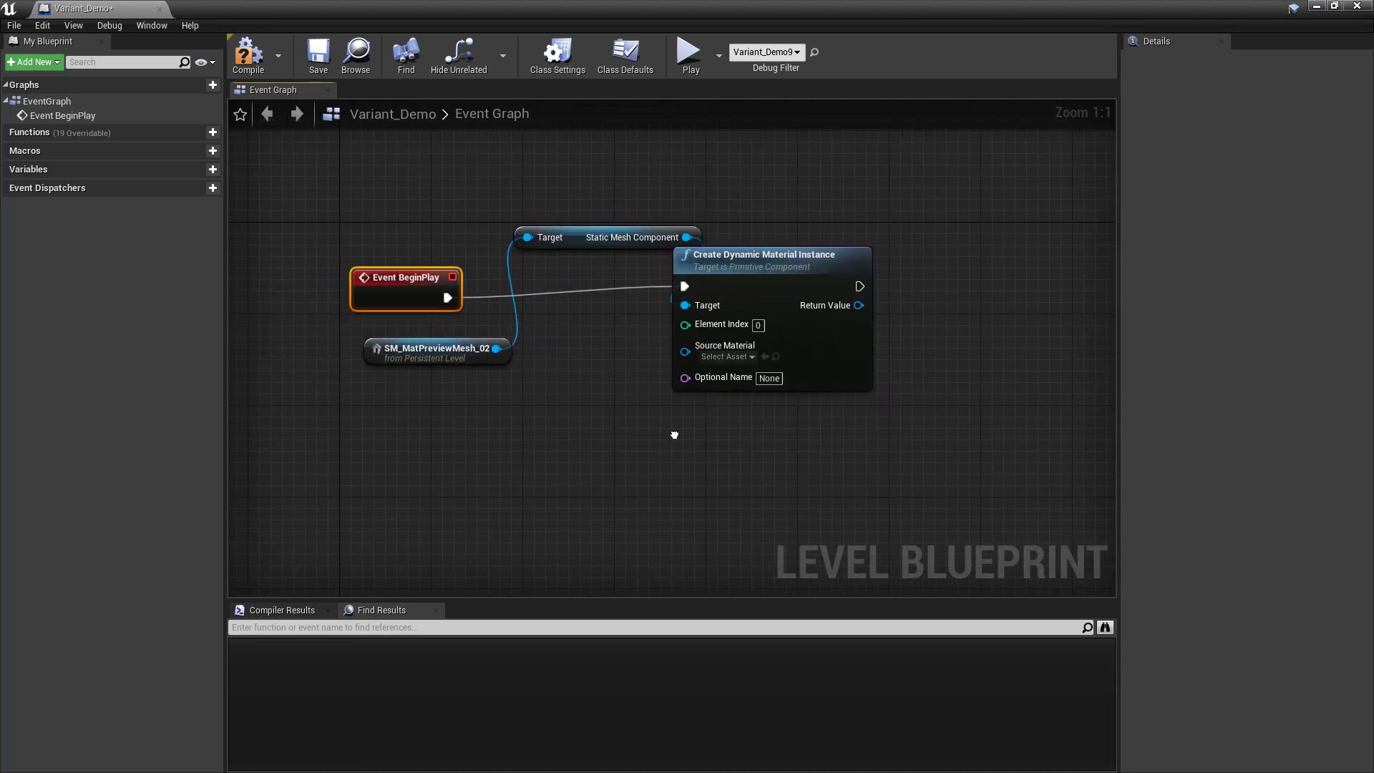
left_click(750, 358)
type("M")
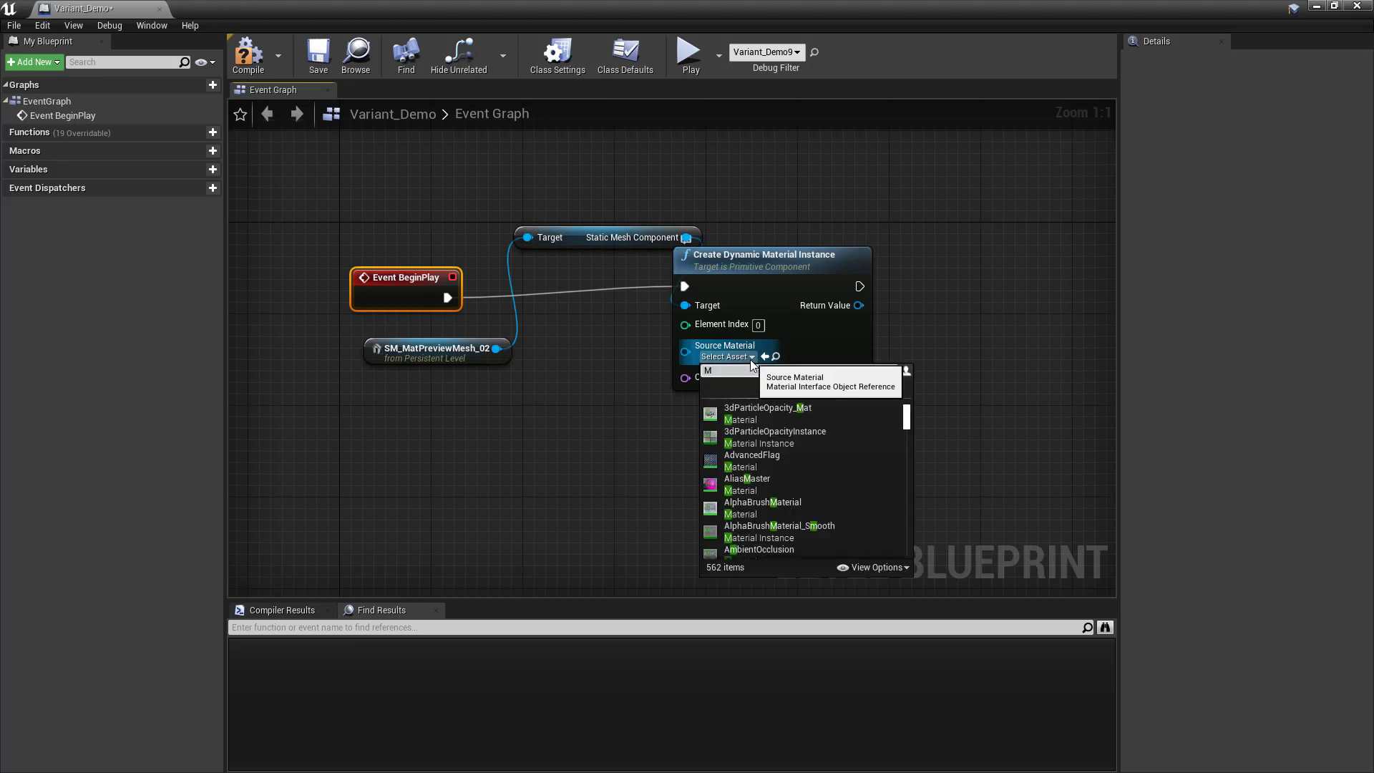
type("I_my")
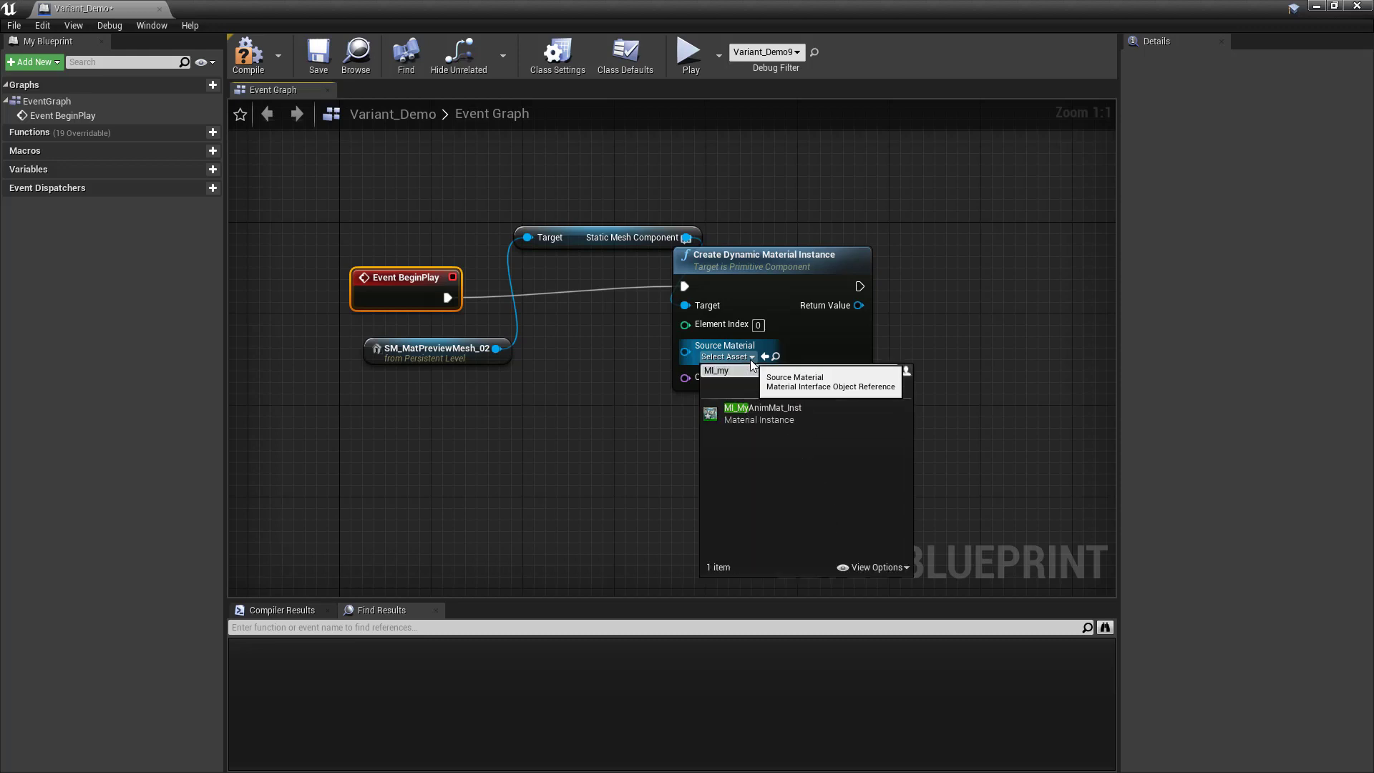
left_click(784, 416)
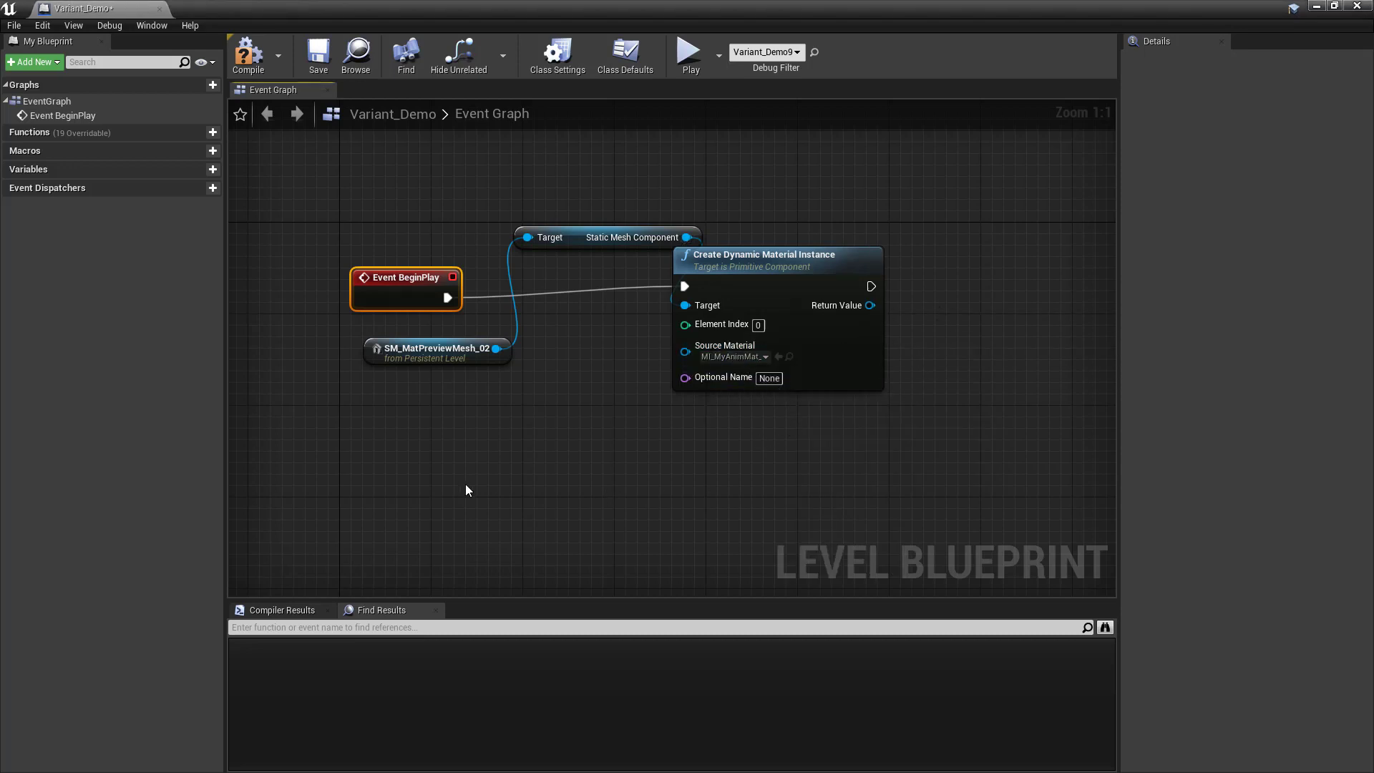
- Promote the dynamic material instance's Return Value to a variable named myAnimMatVAR
right_click(869, 305)
left_click(891, 325)
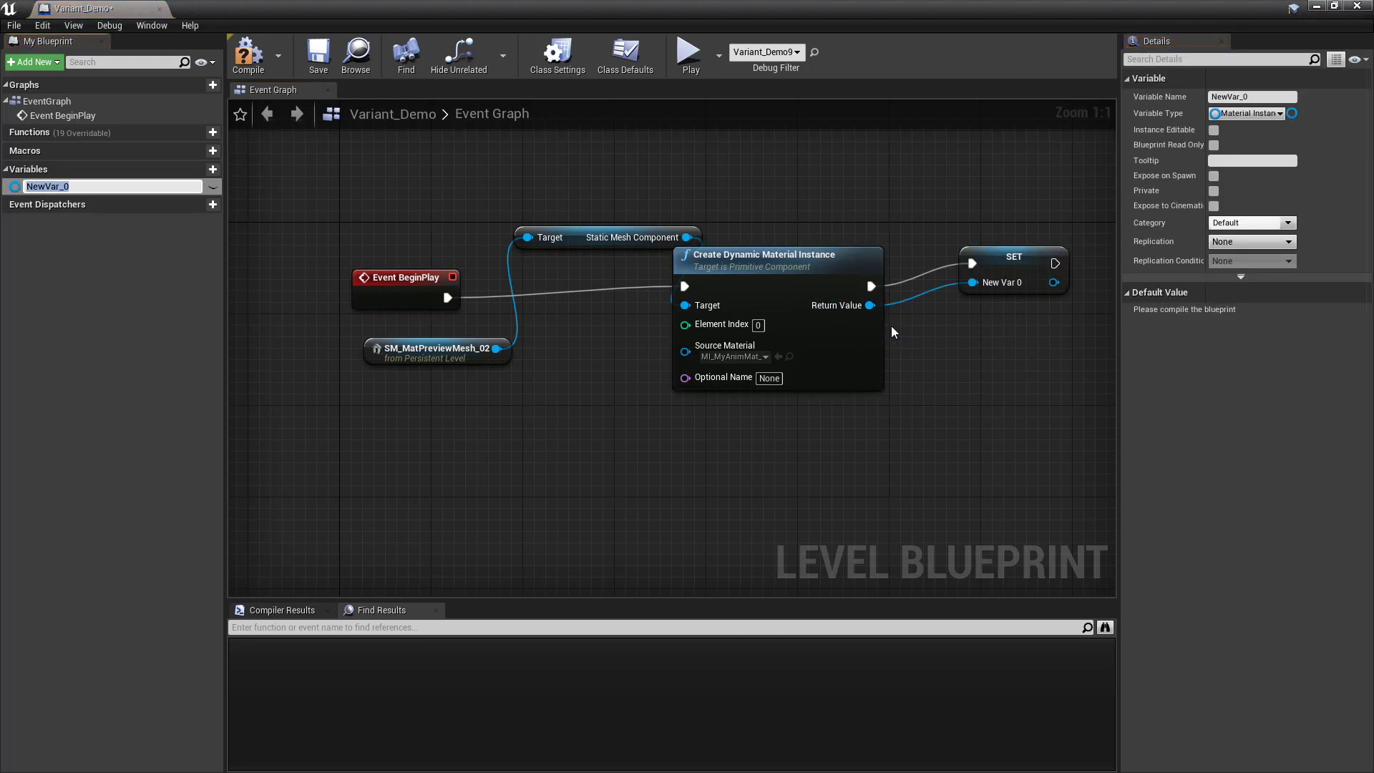
left_click(1250, 97)
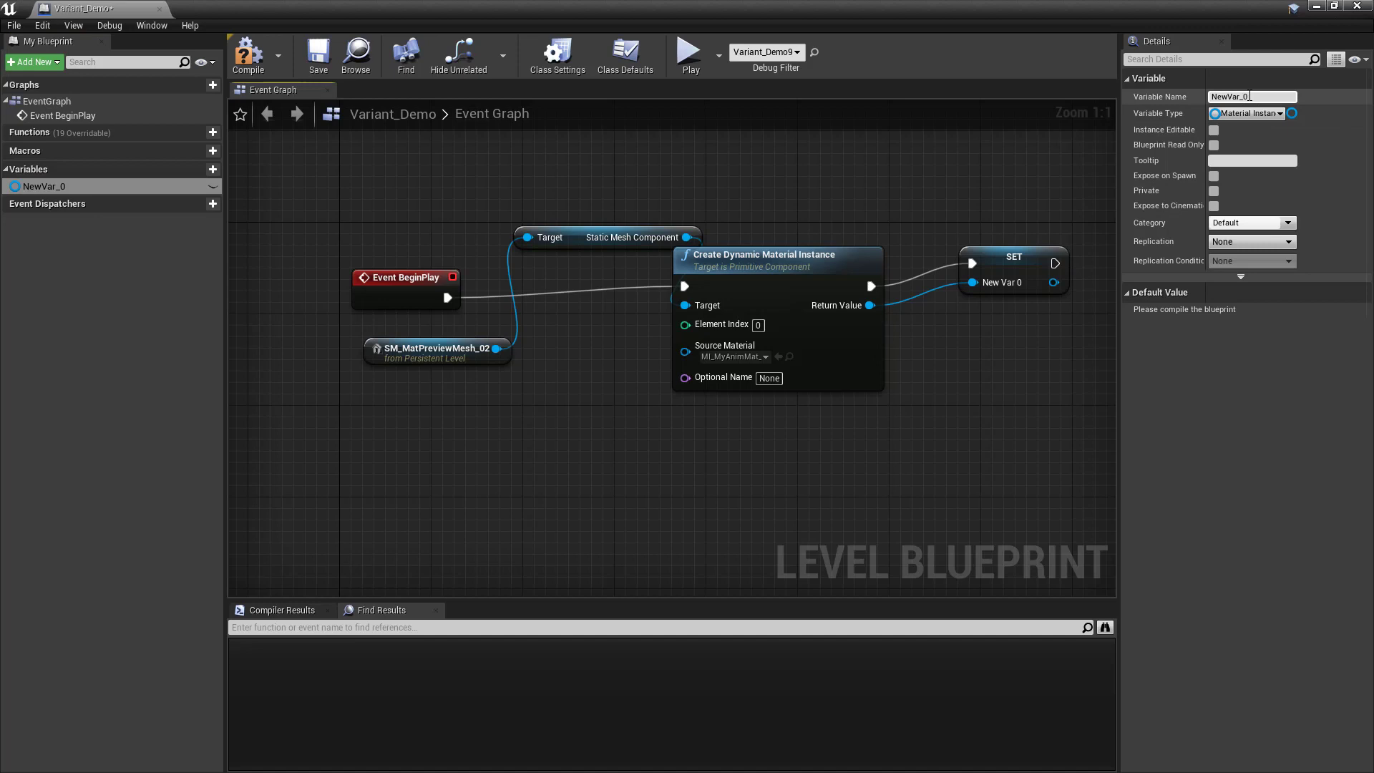
key("ctrl+a")
type("my")
type("AnimMat")
key("Return")
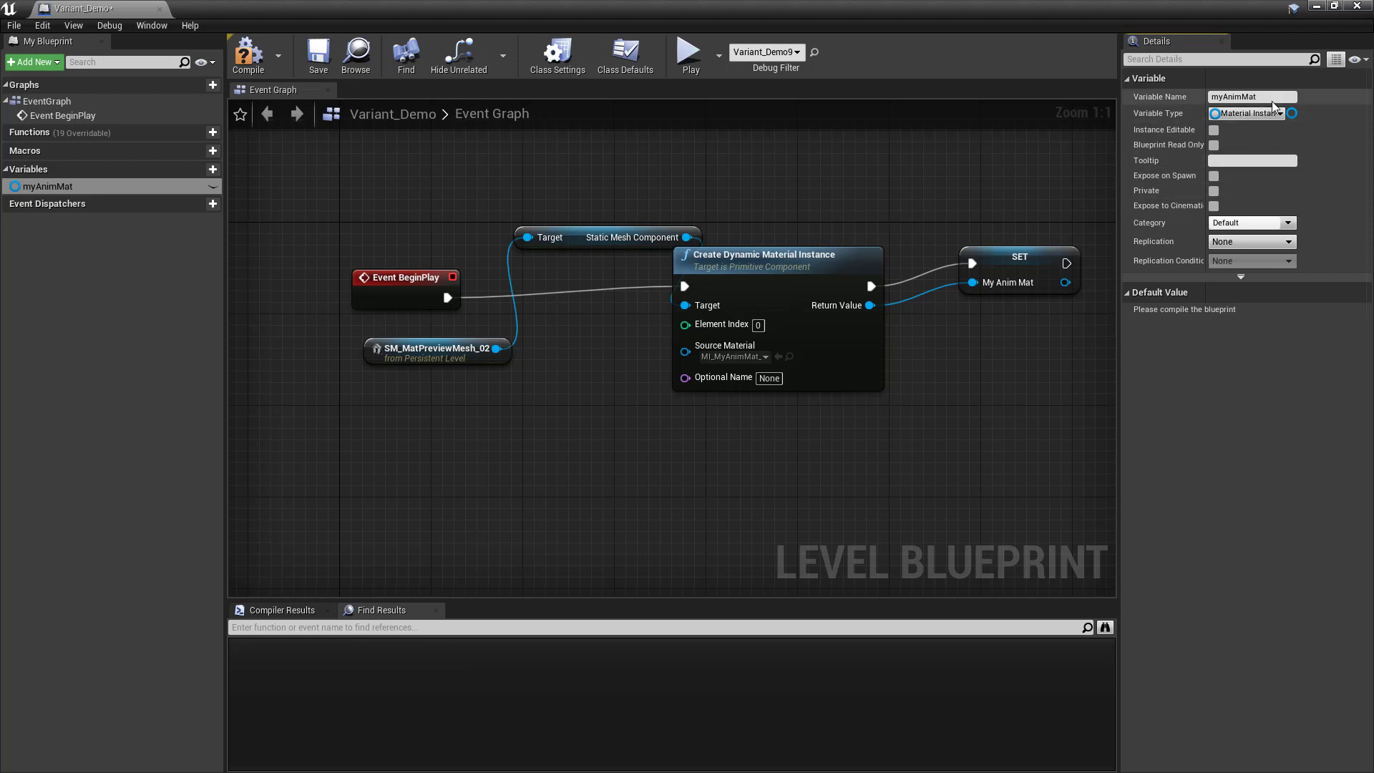
type("VAR")
key("Return")
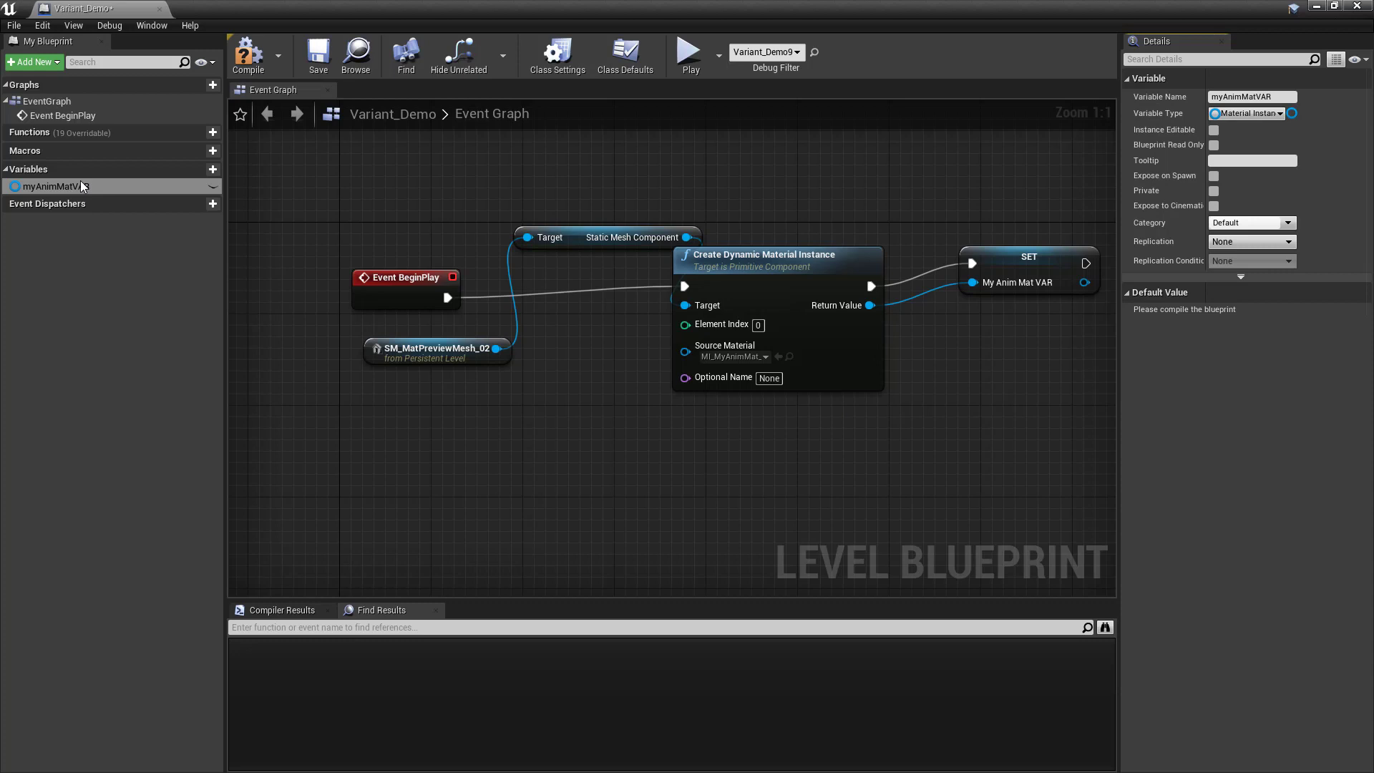
- Compile the level blueprint
right_click_drag(428, 422, 317, 292)
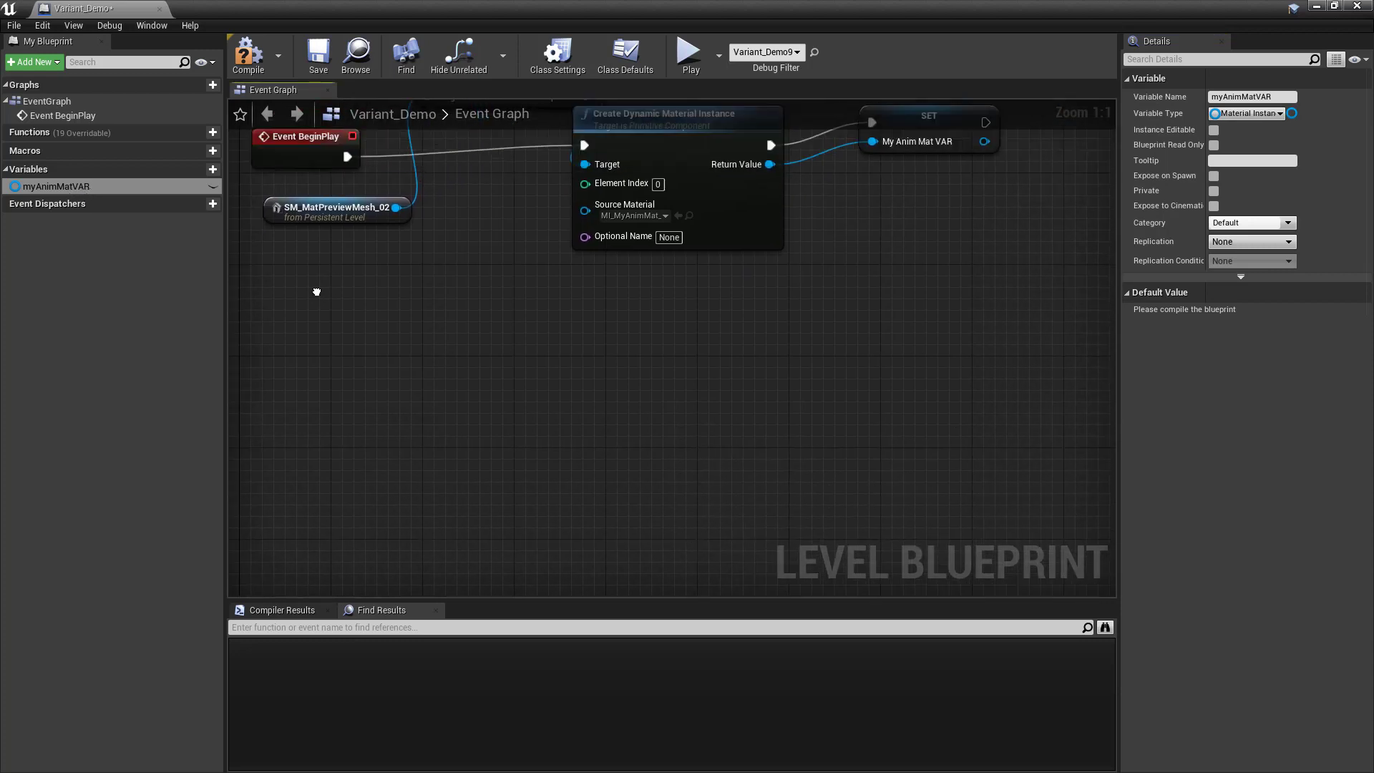
left_click(246, 52)
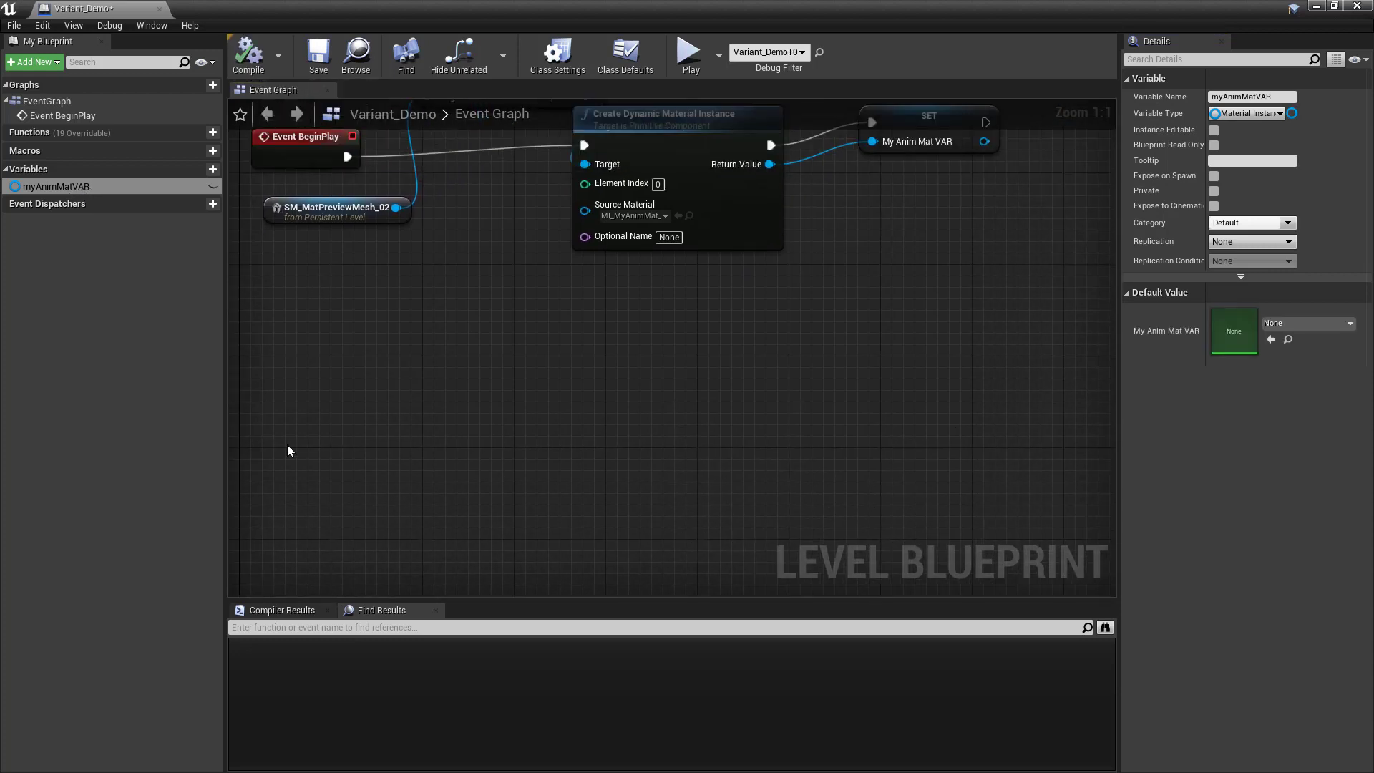
right_click_drag(685, 442, 639, 521)
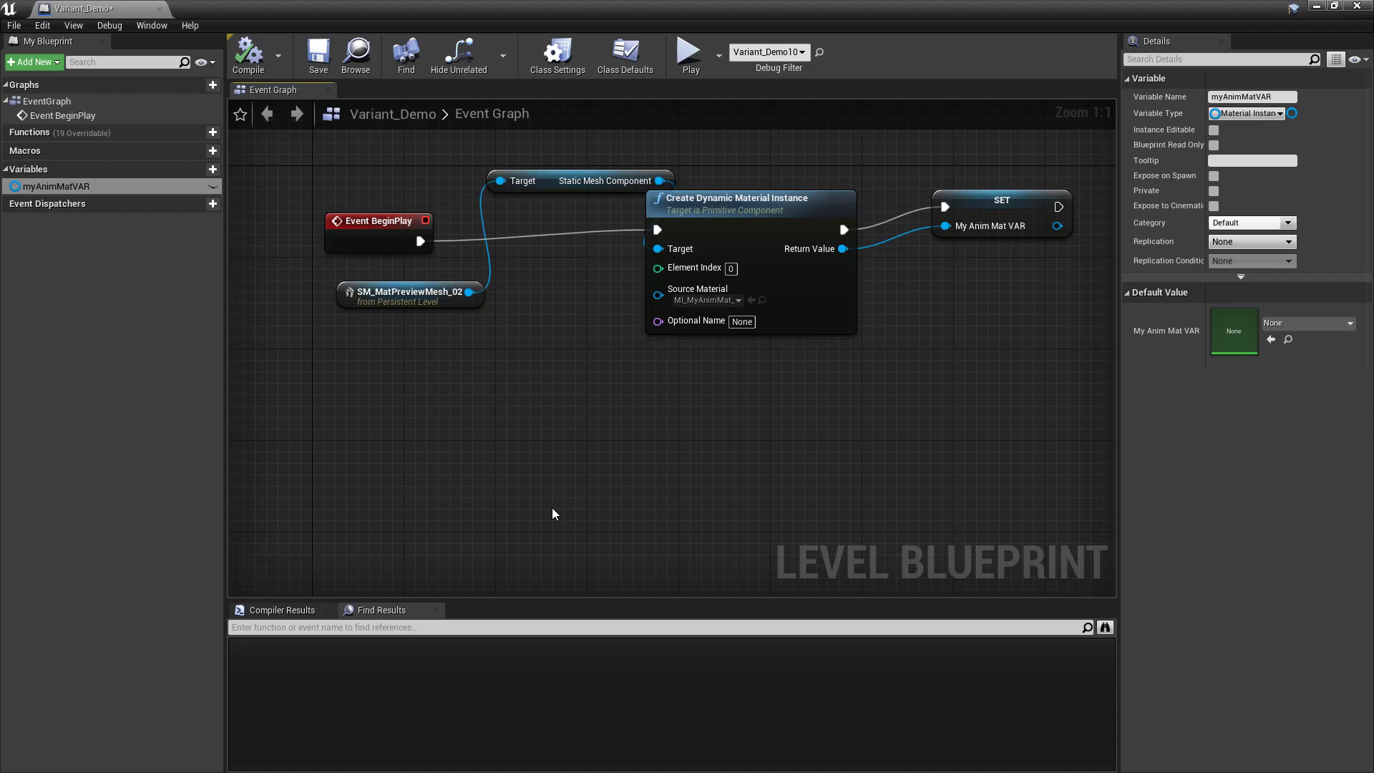
- Add a keyboard Y key press event node to the level blueprint
right_click_drag(443, 492, 467, 482)
right_click(463, 485)
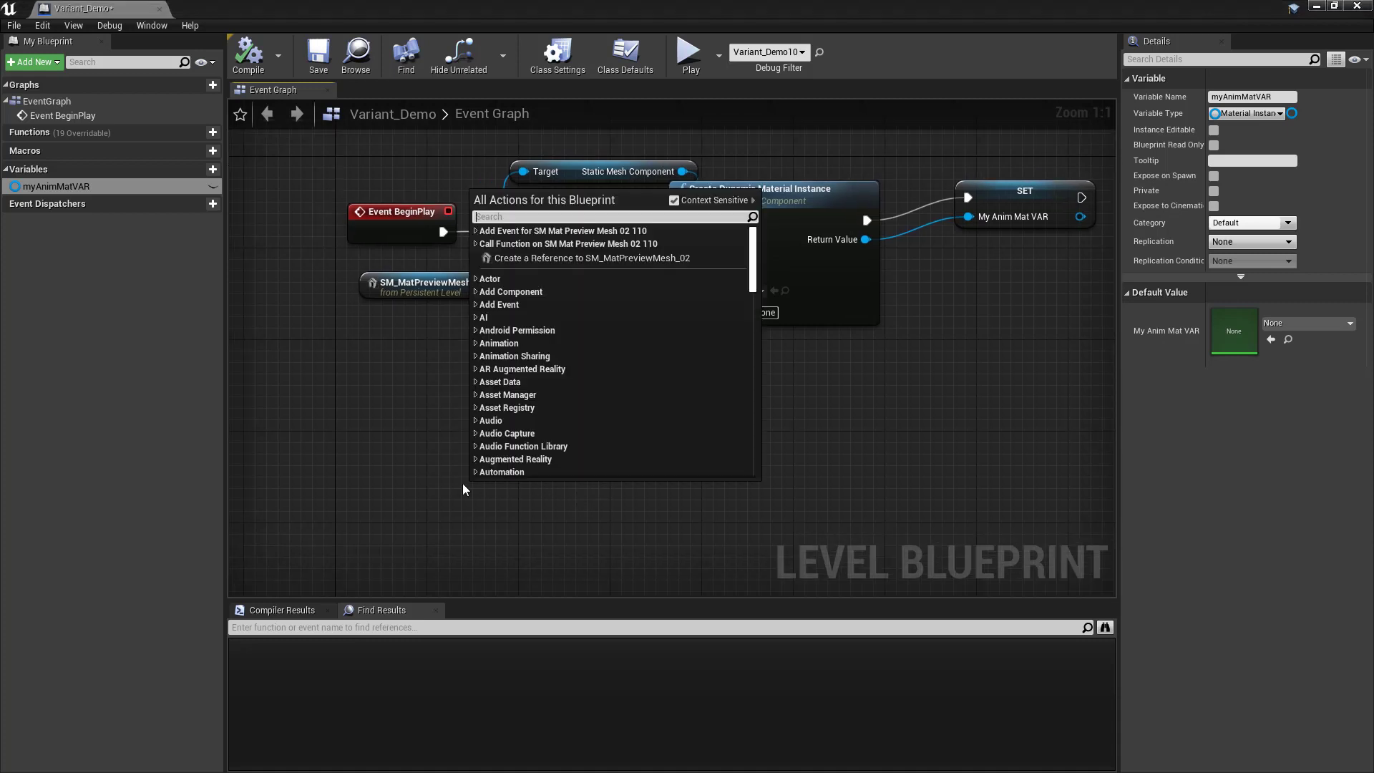
type("keyboard y")
key("Return")
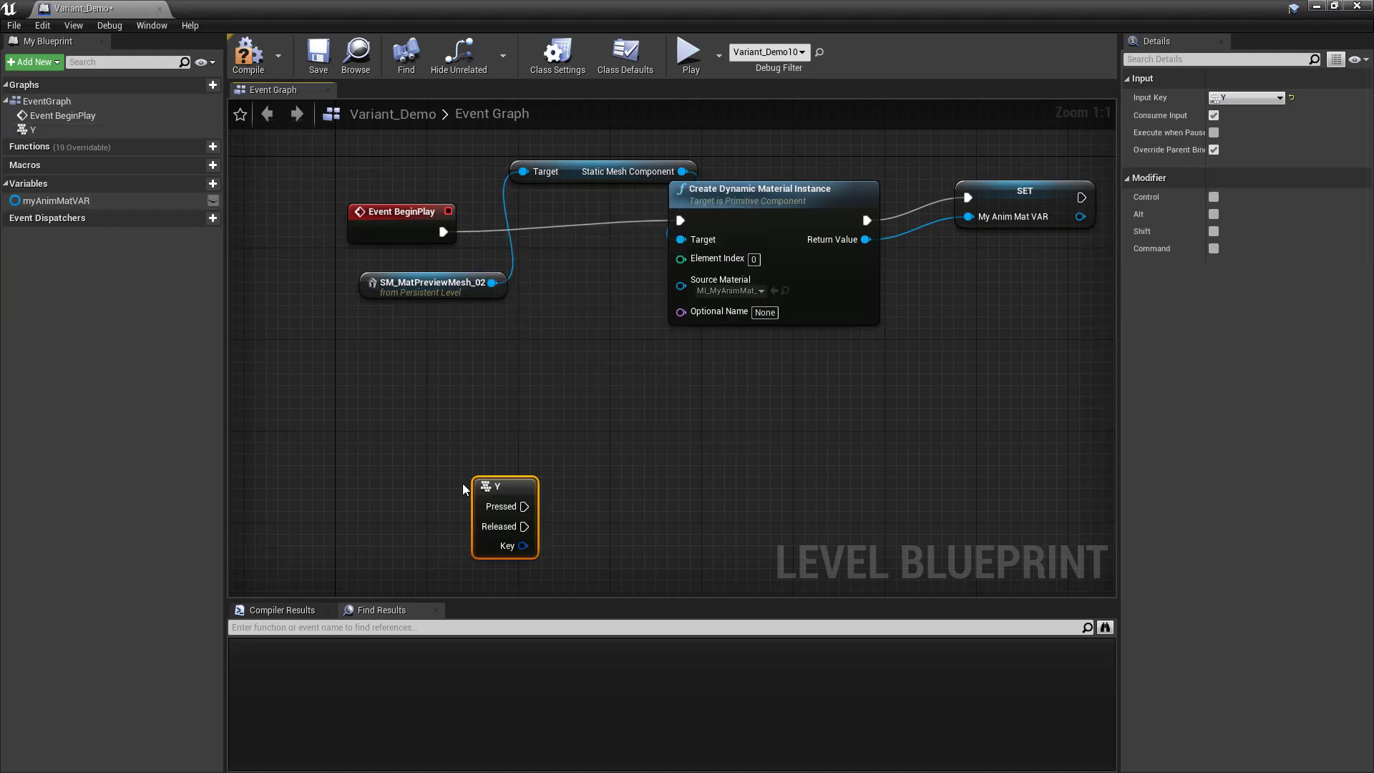
left_click_drag(531, 494, 439, 482)
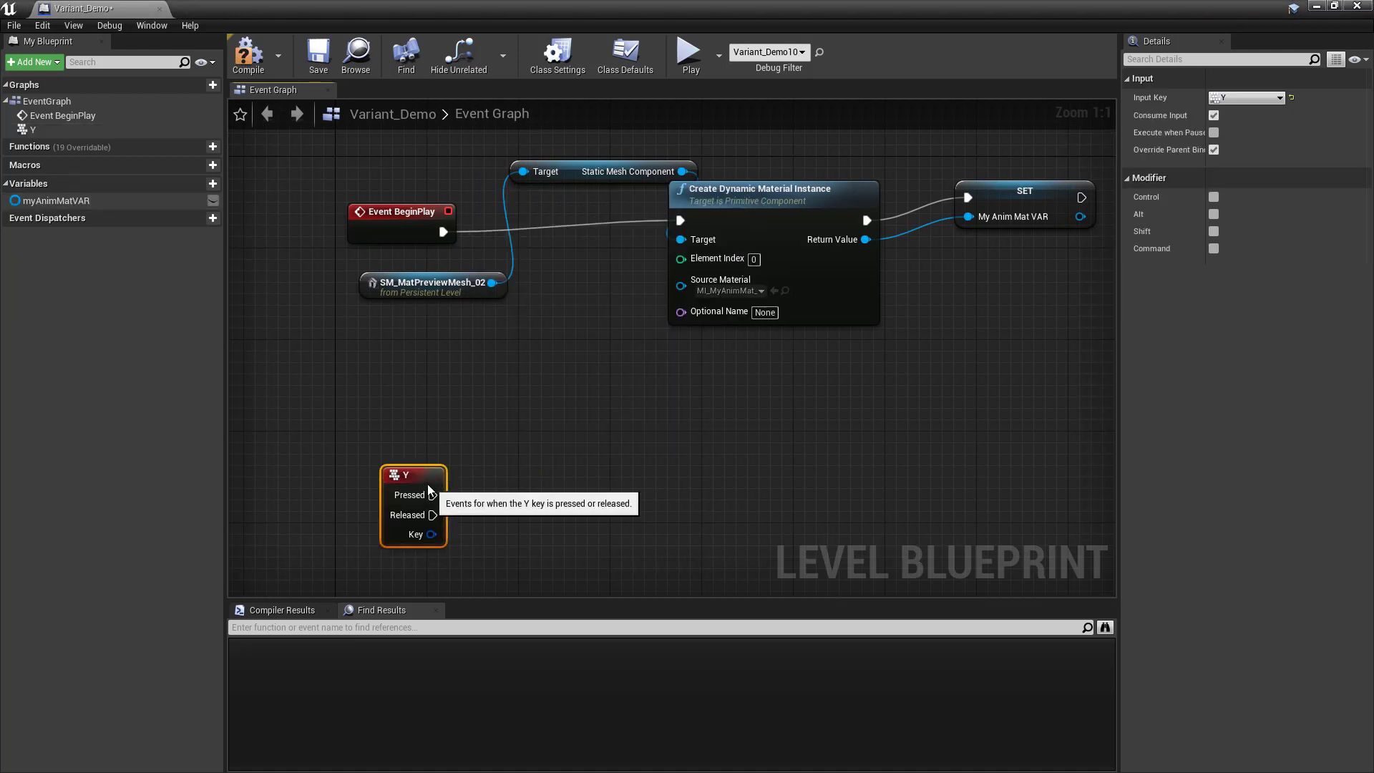
left_click(470, 329)
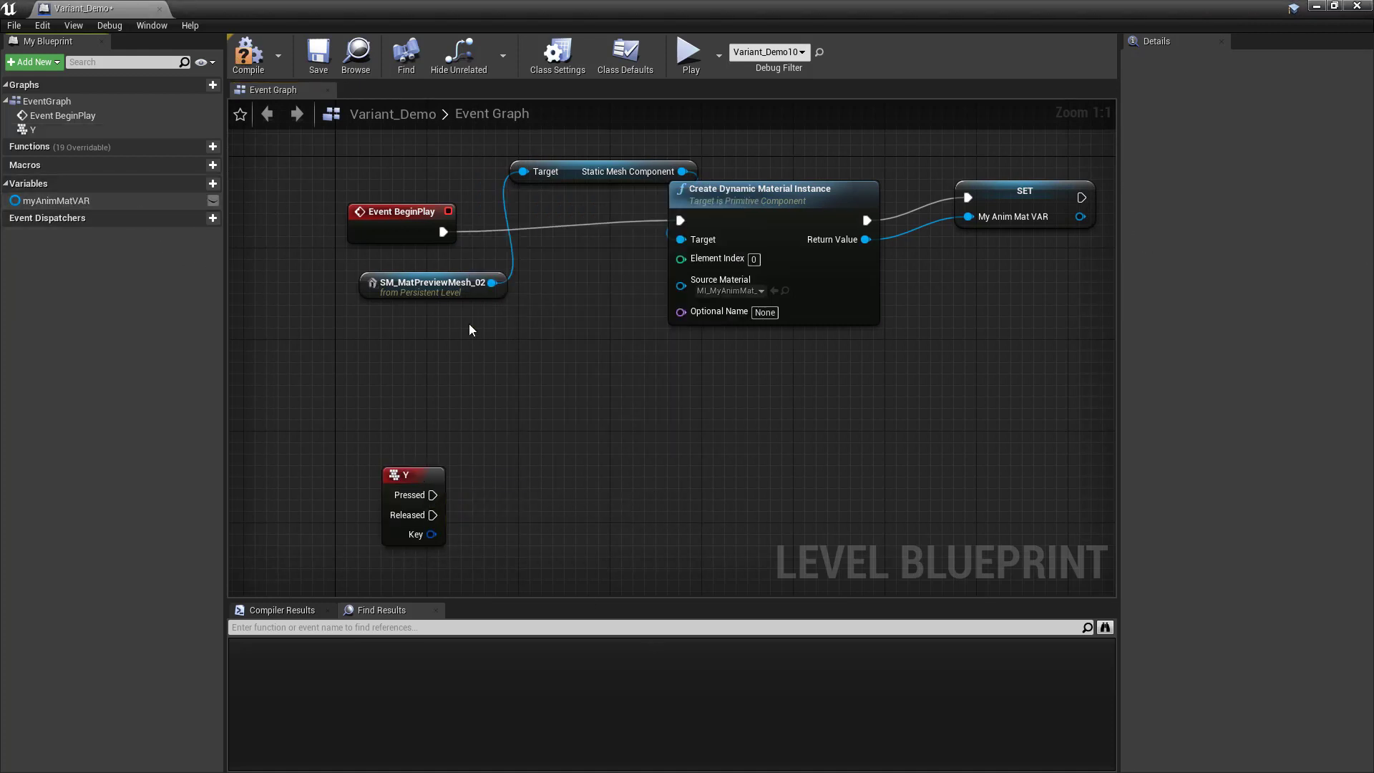
- Place a myAnimMatVAR getter and add a Set Vector Parameter Value node from it
left_click(81, 203)
left_click_drag(81, 206, 505, 579)
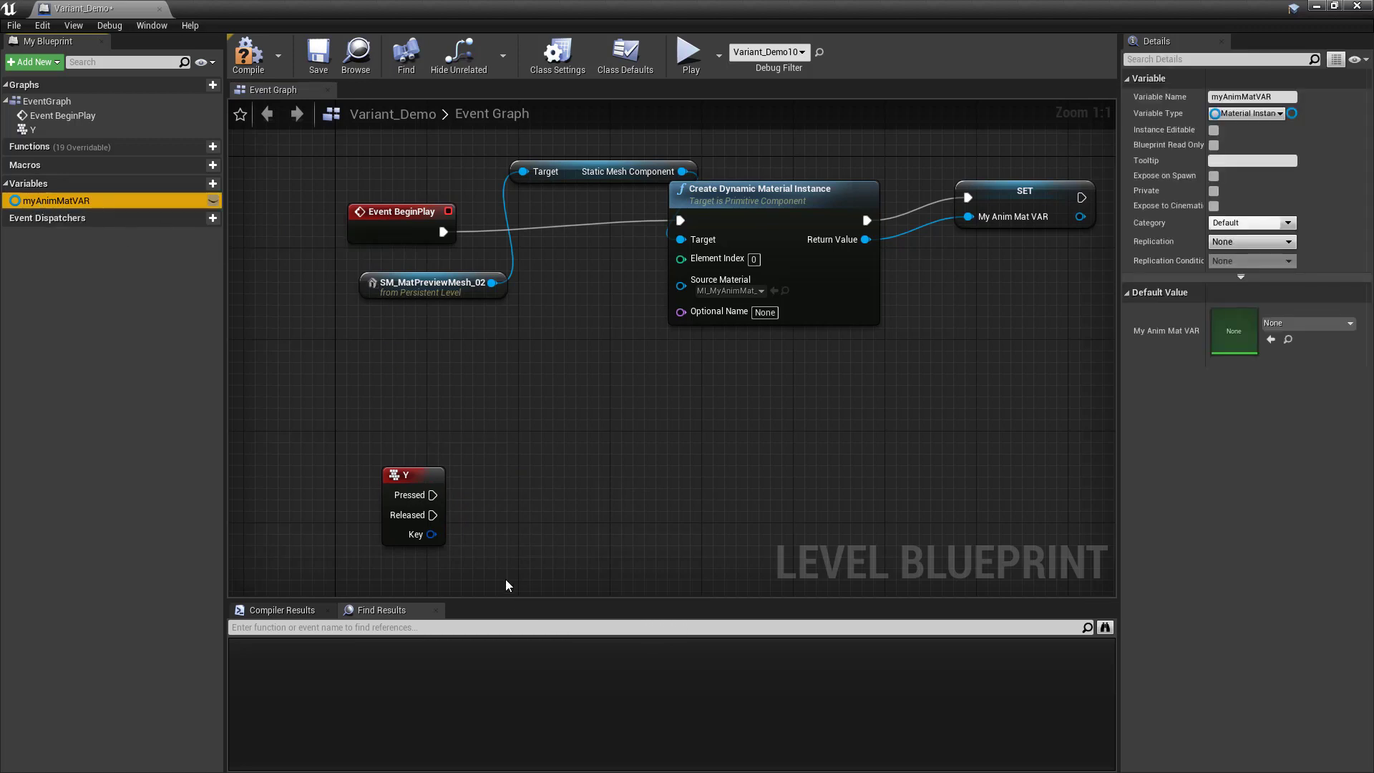
left_click(532, 599)
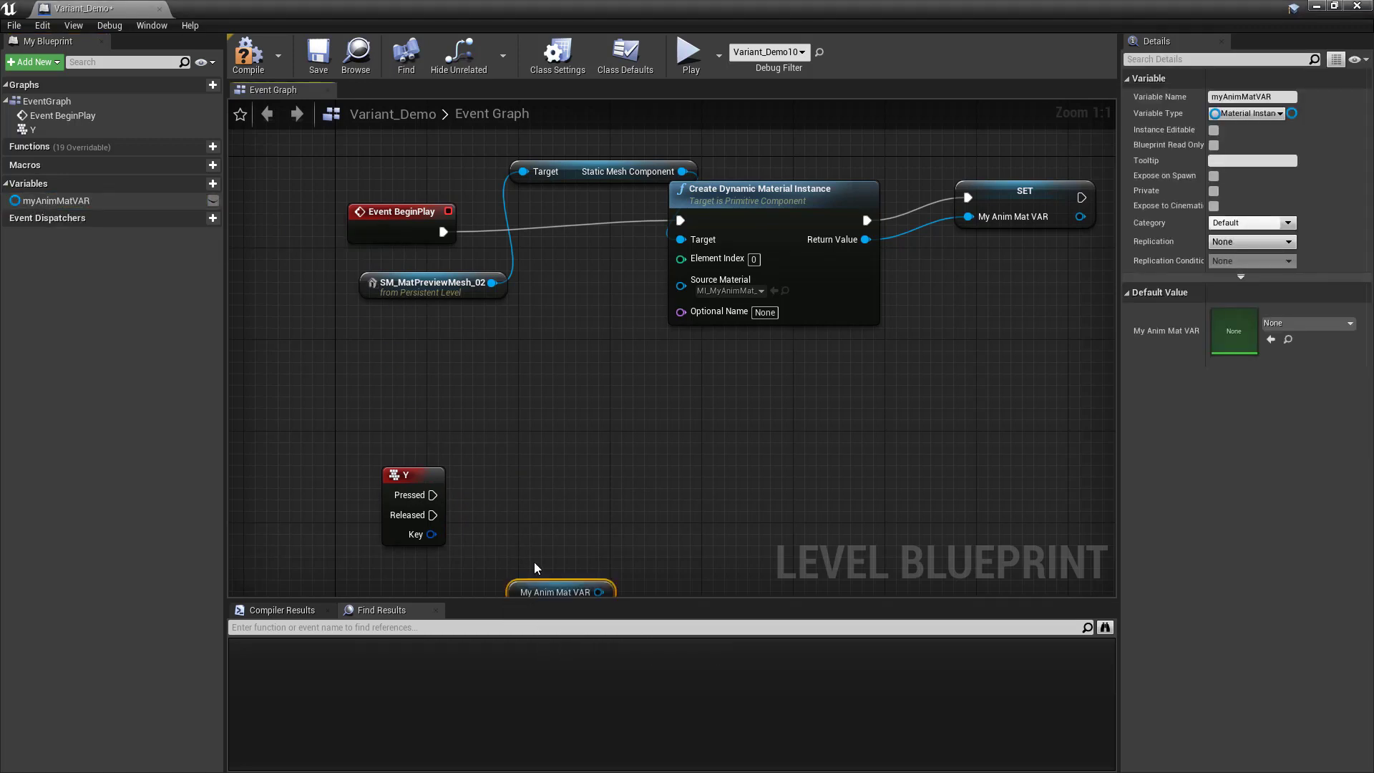
right_click_drag(534, 561, 493, 504)
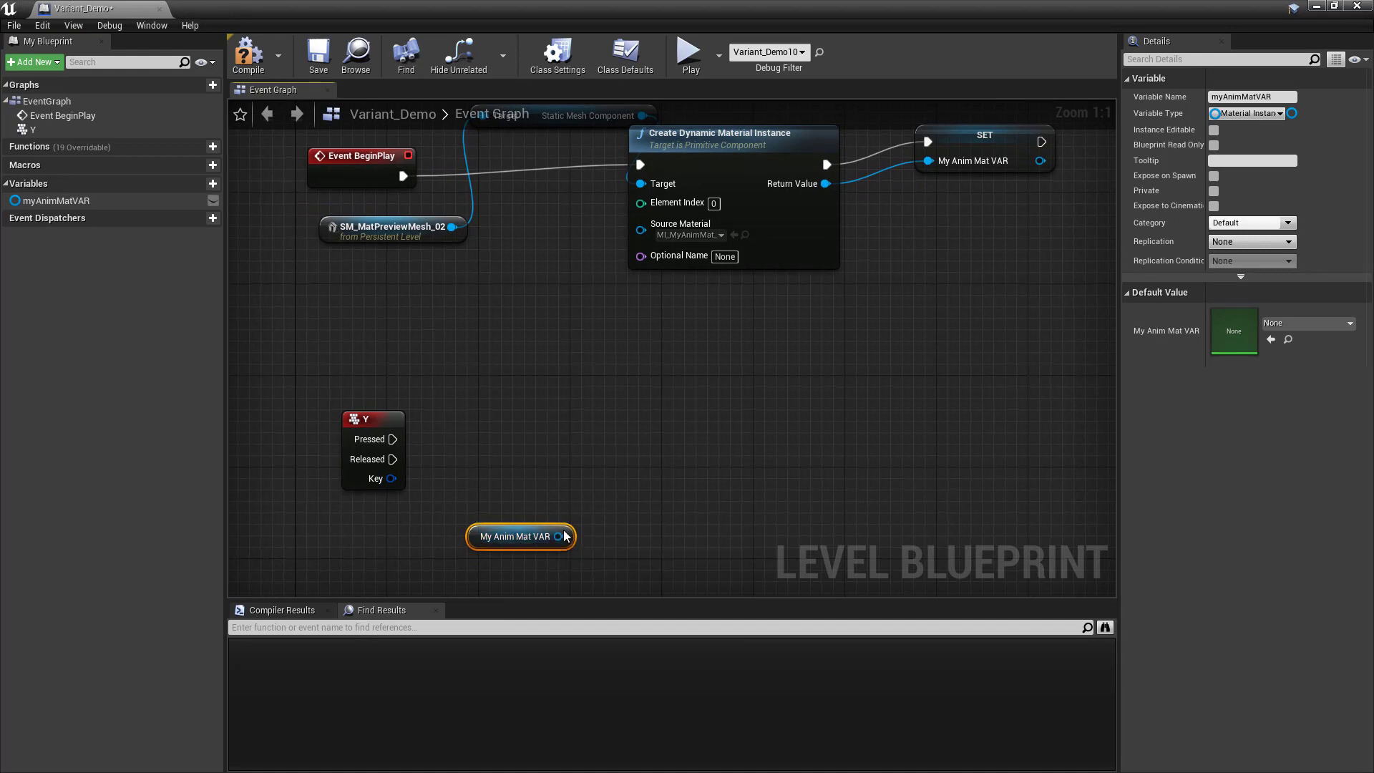
left_click_drag(559, 536, 647, 433)
type("v")
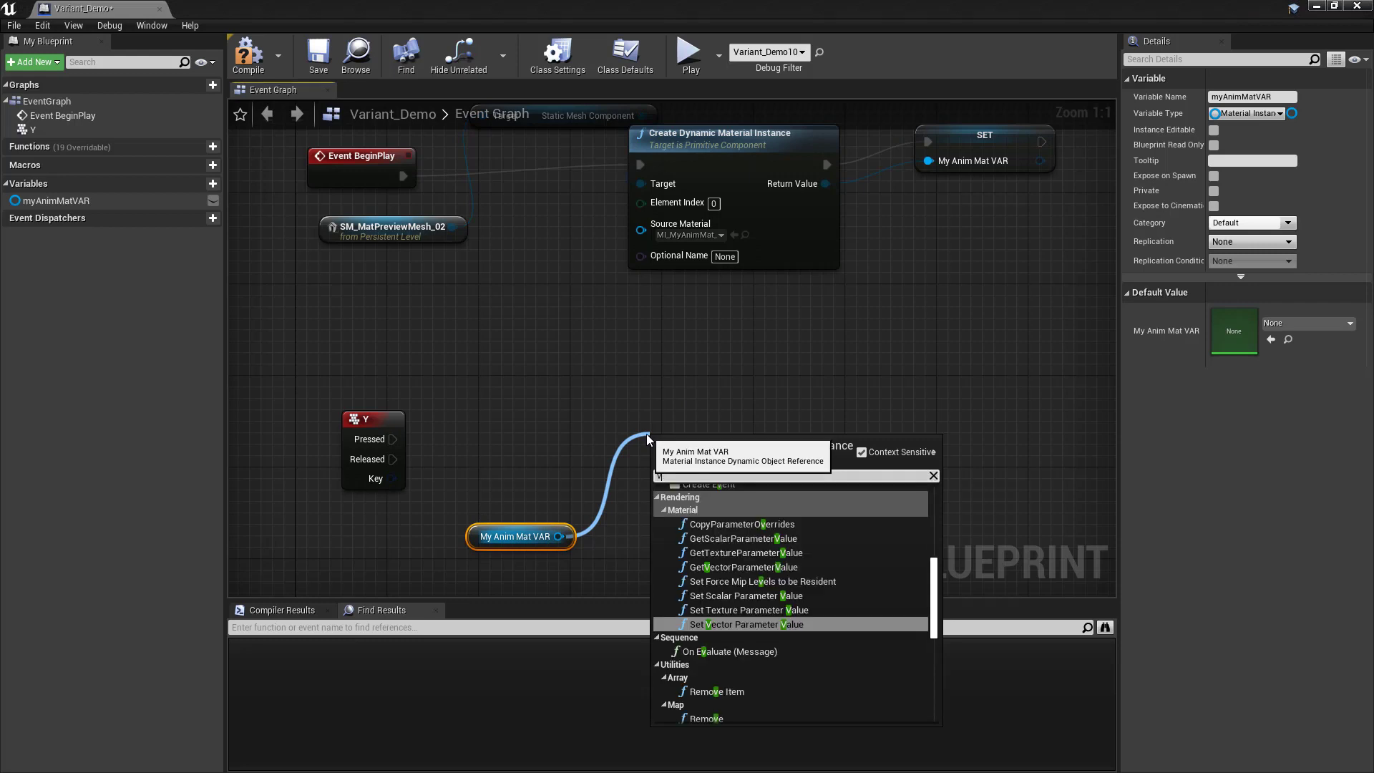
type("ector")
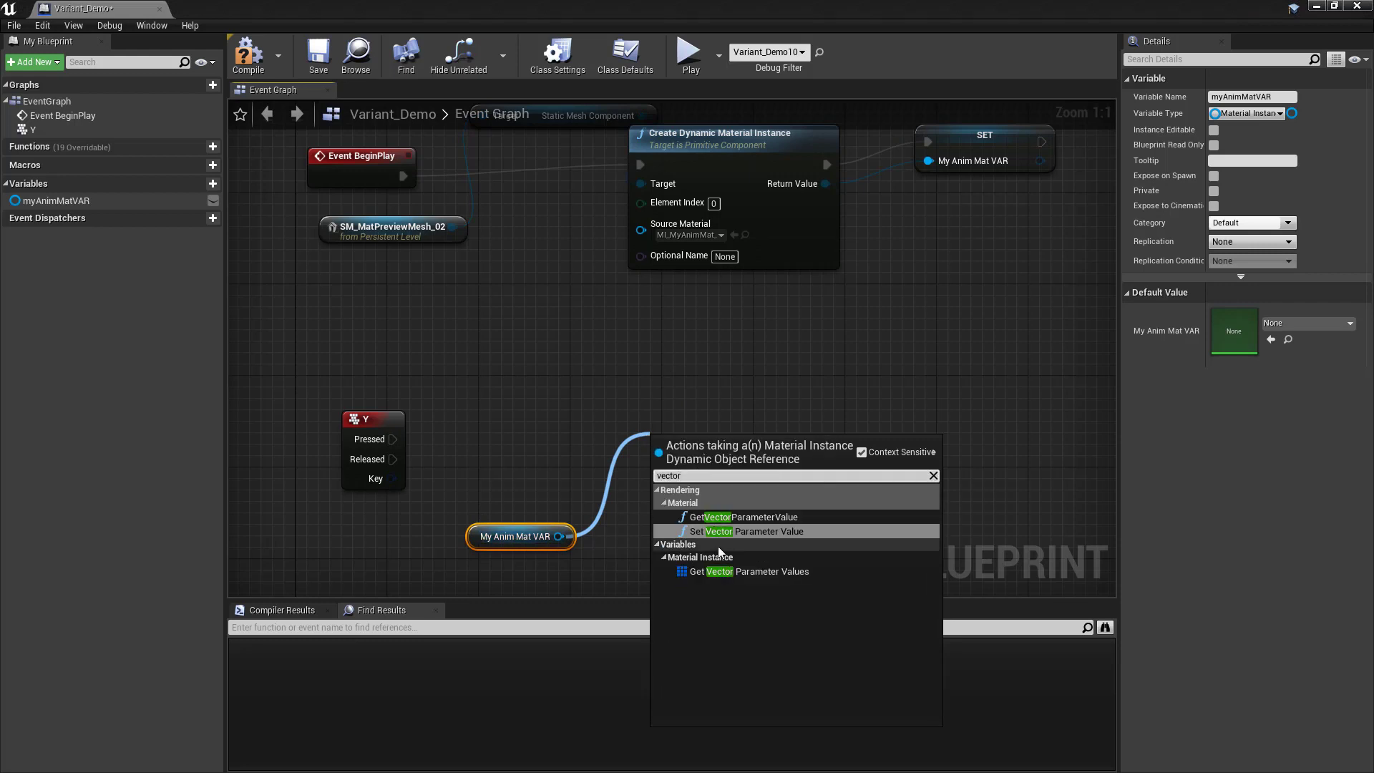
left_click(758, 533)
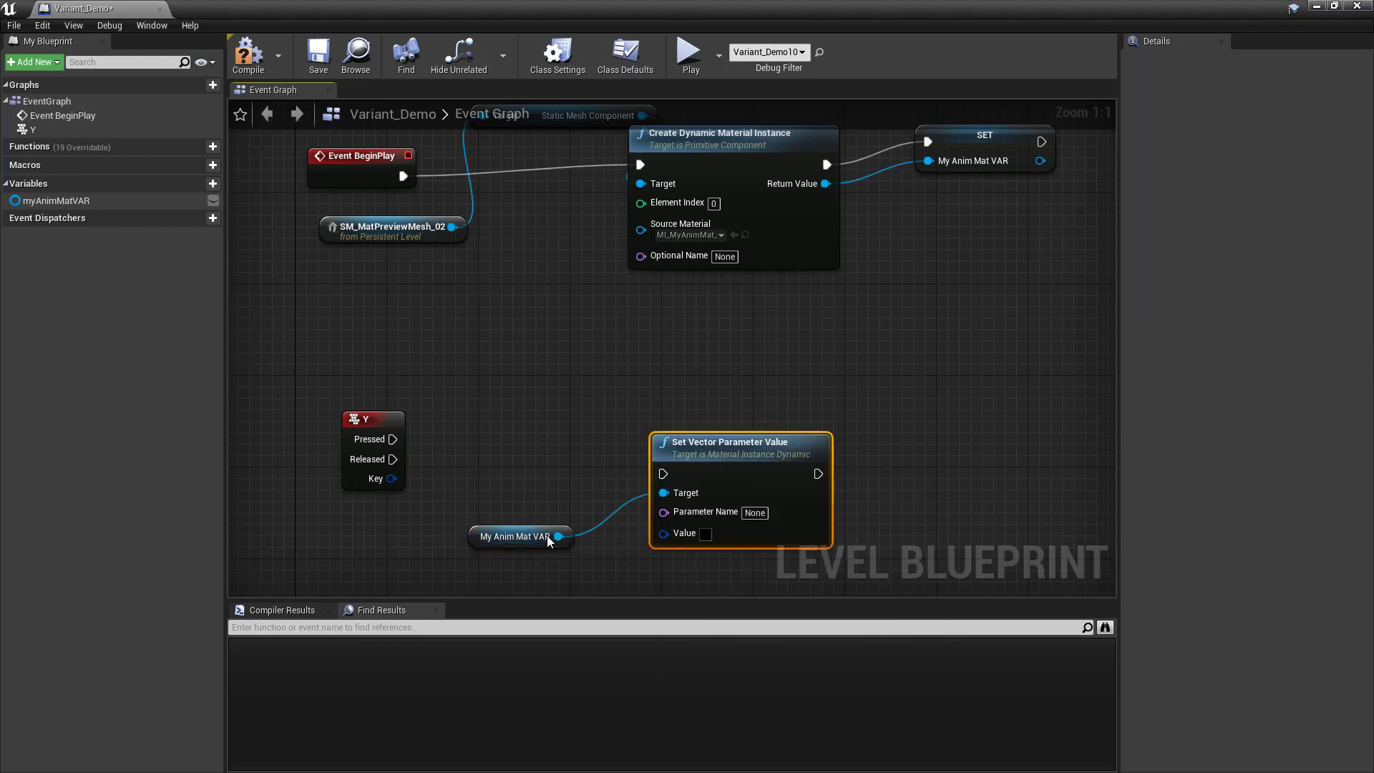
- Add Set Scalar Parameter Value on myAnimMatVAR and chain Y Pressed → Set Vector → Set Scalar
left_click_drag(558, 536, 876, 294)
type("scal")
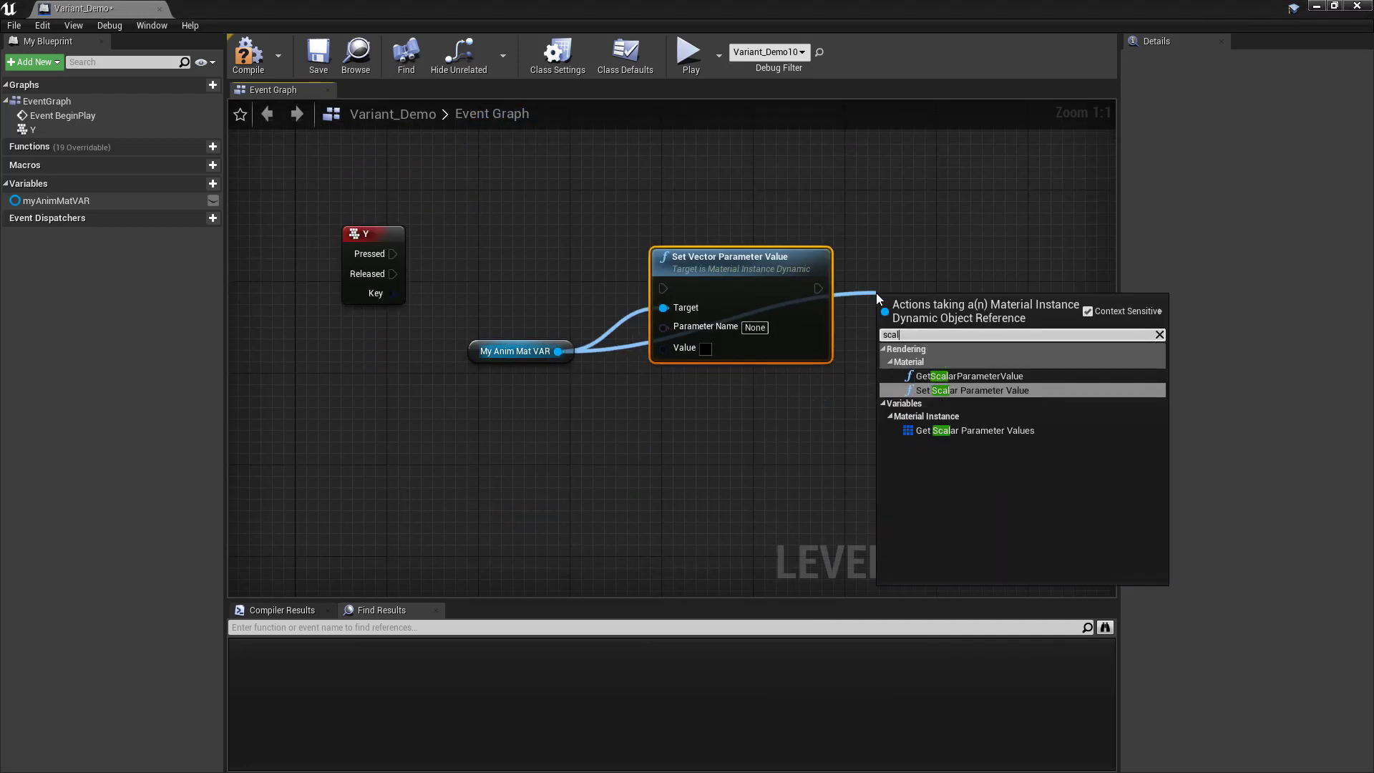
type("e")
key("BackSpace")
key("Return")
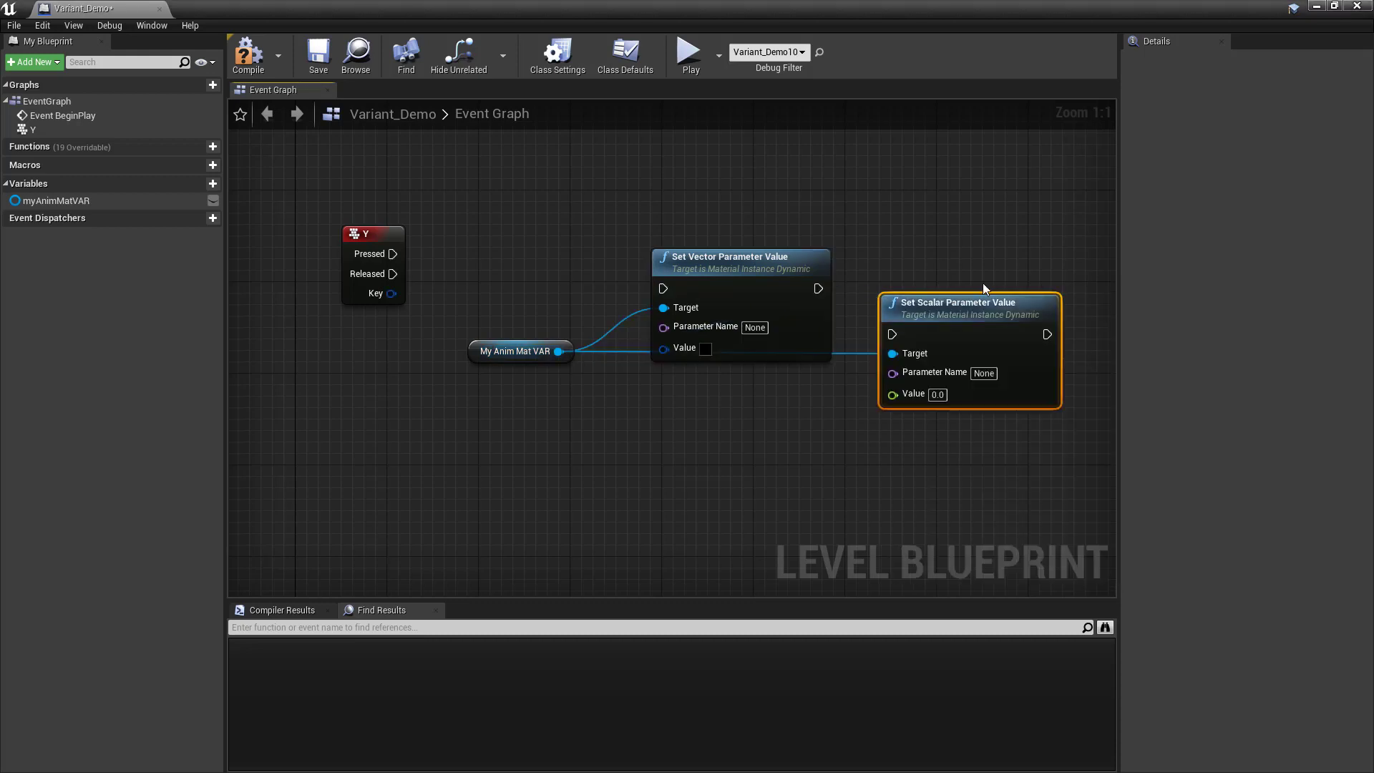
left_click_drag(1003, 276, 1002, 266)
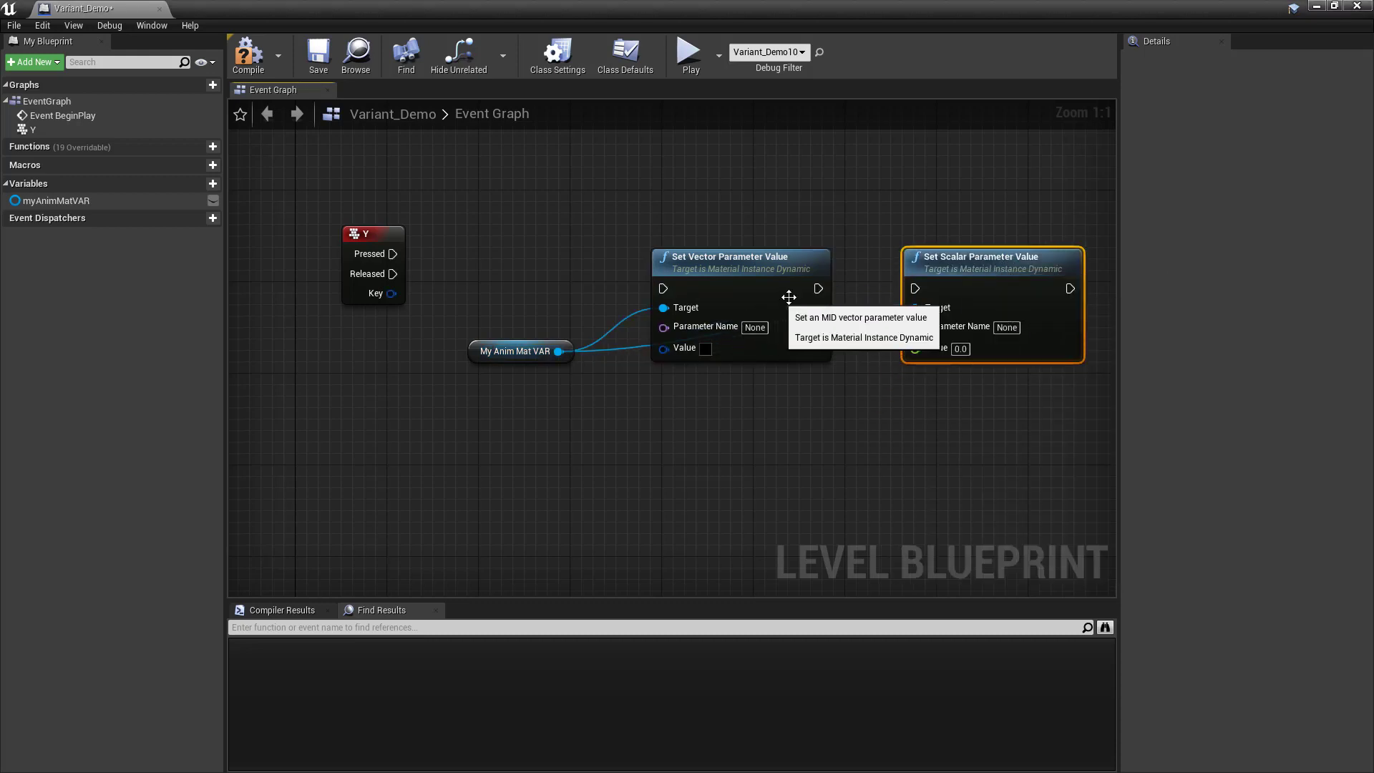
left_click_drag(818, 289, 915, 289)
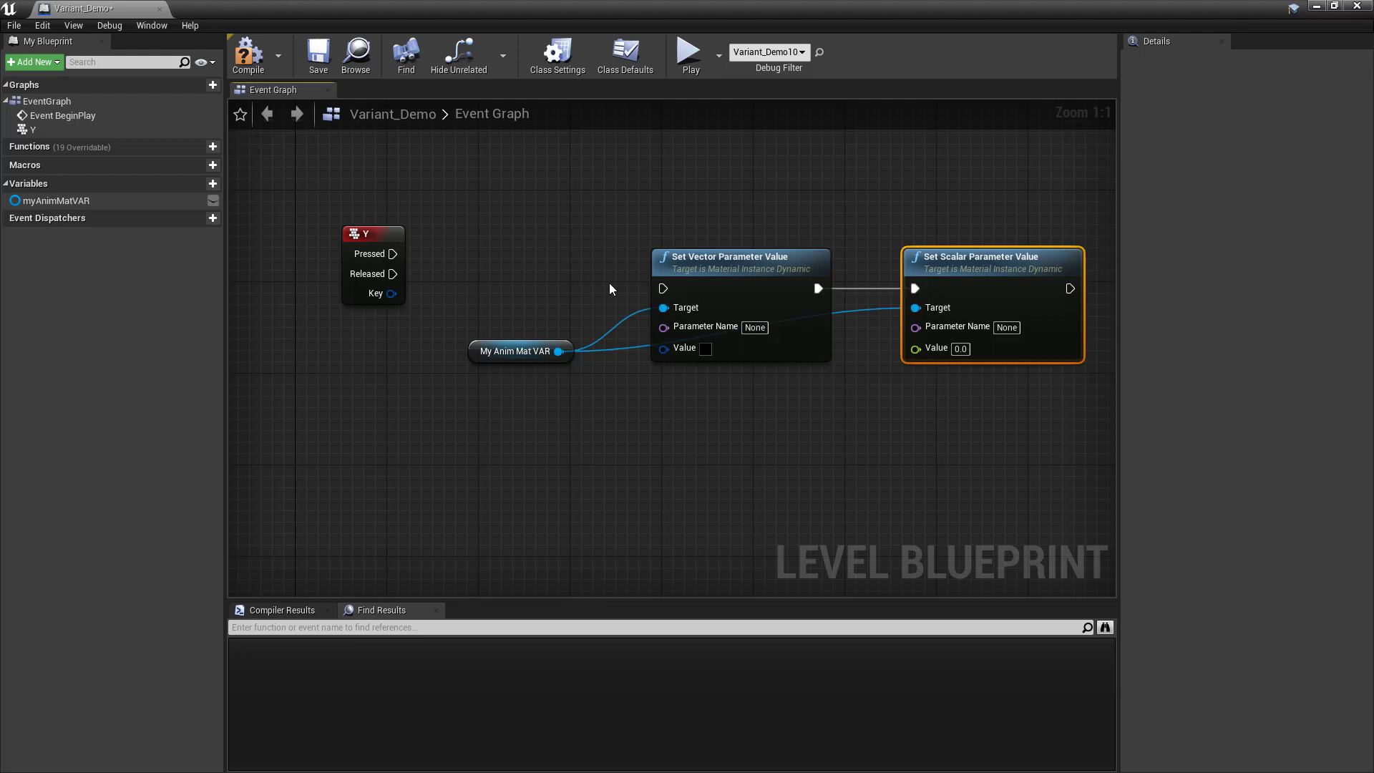
left_click_drag(662, 289, 392, 254)
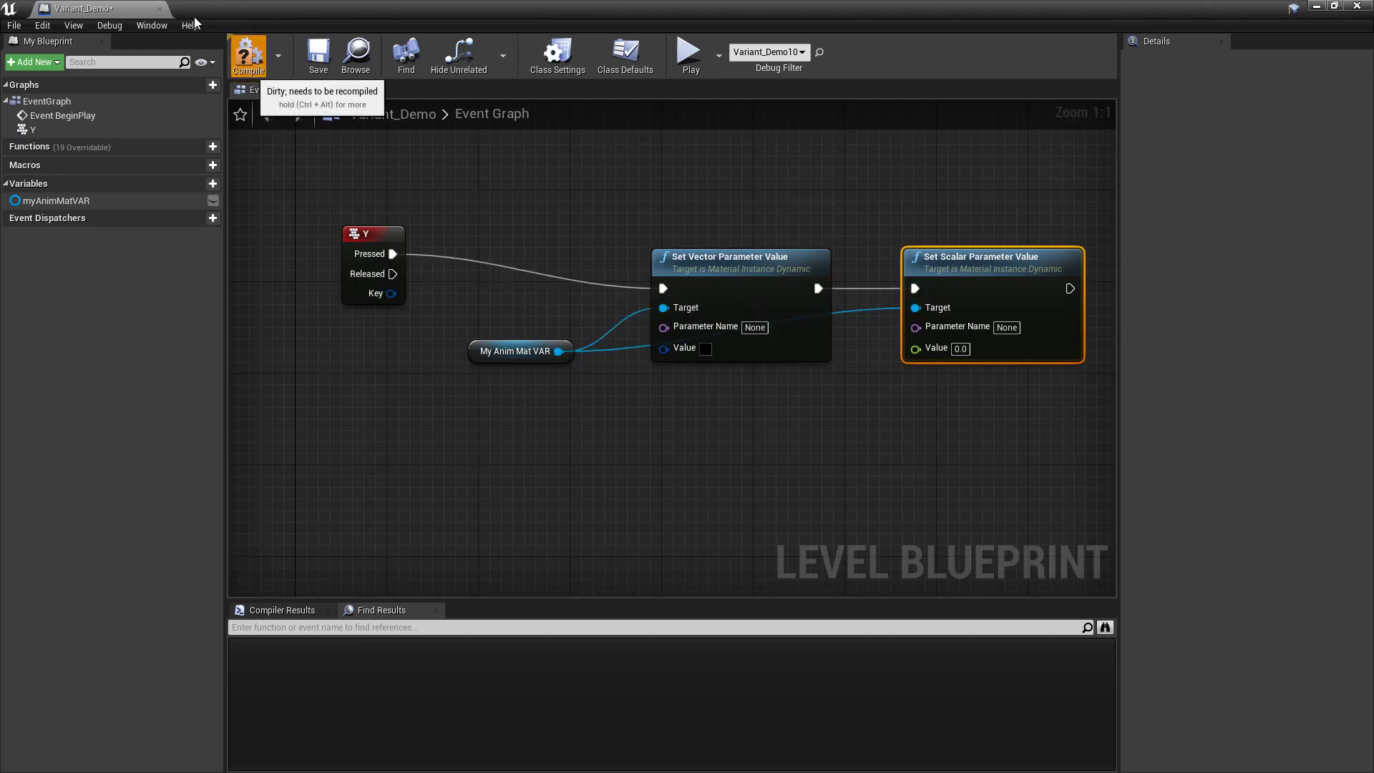
- Play-test the level briefly, then stop
double_click(118, 10)
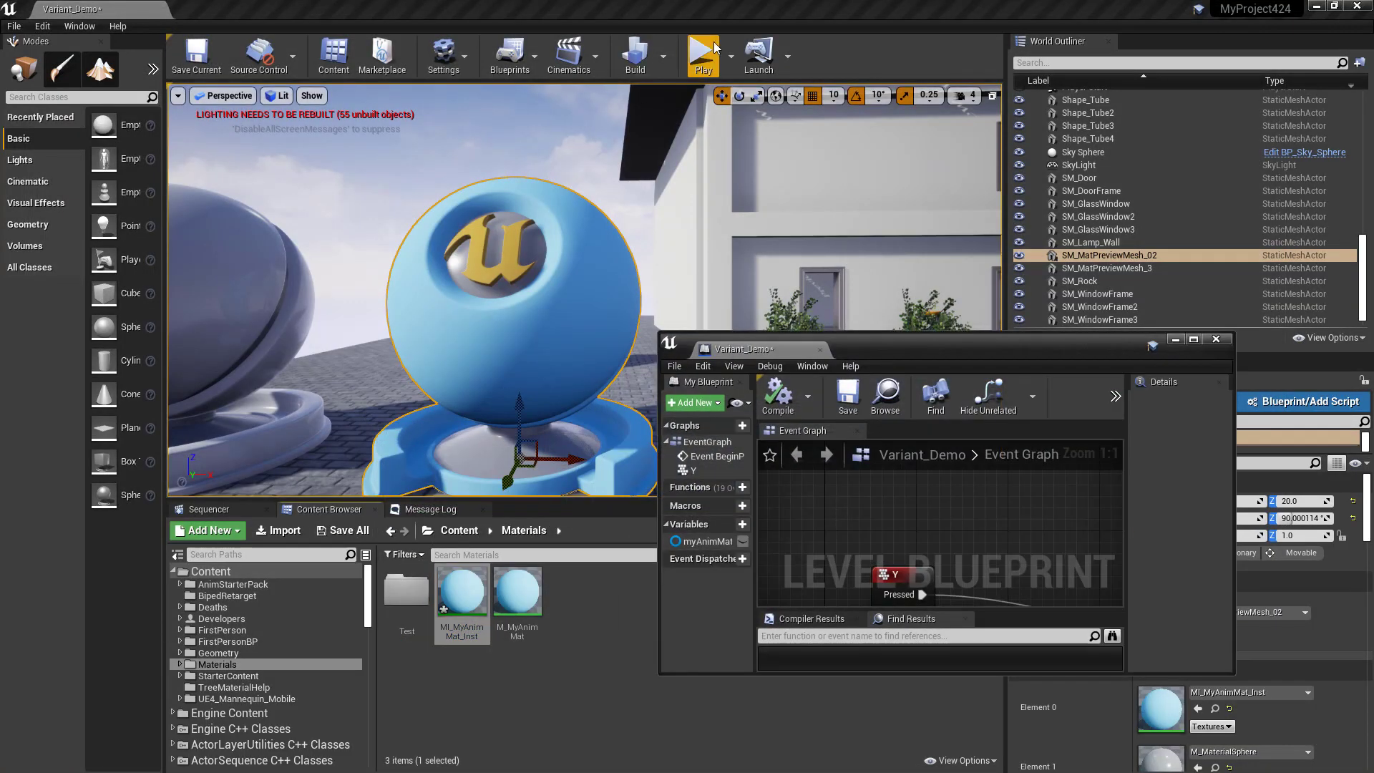
left_click(703, 54)
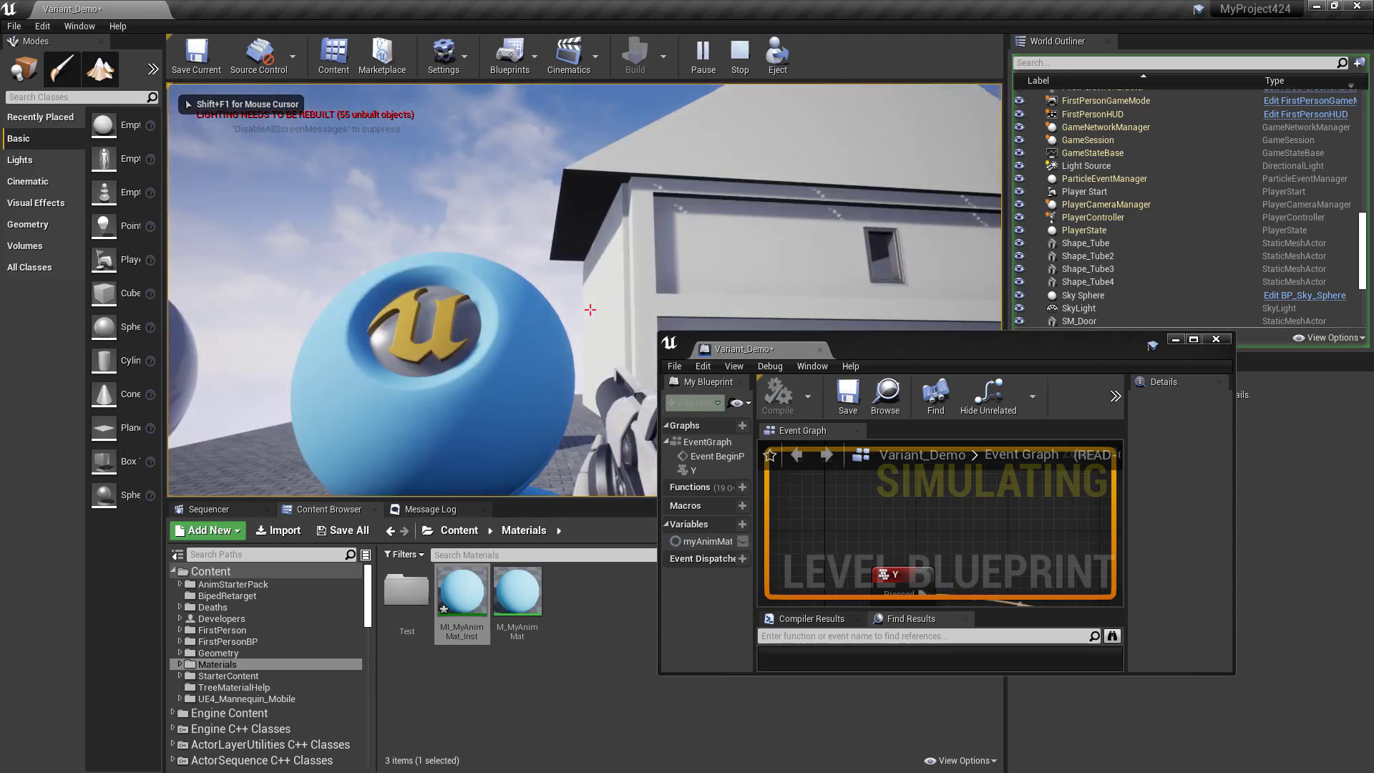
key("Escape")
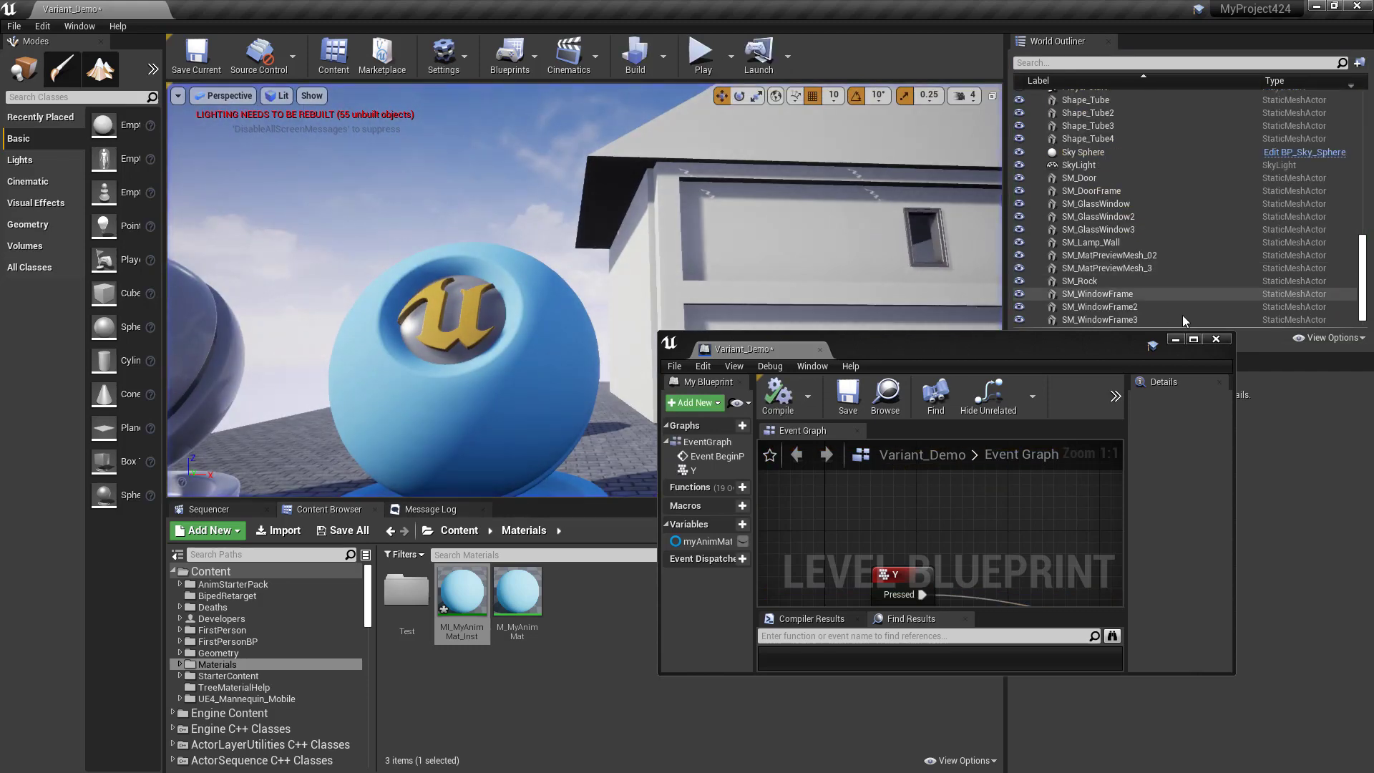
- Enter M_Color as the Set Vector parameter name and M_Rough for Set Scalar
left_click(1193, 338)
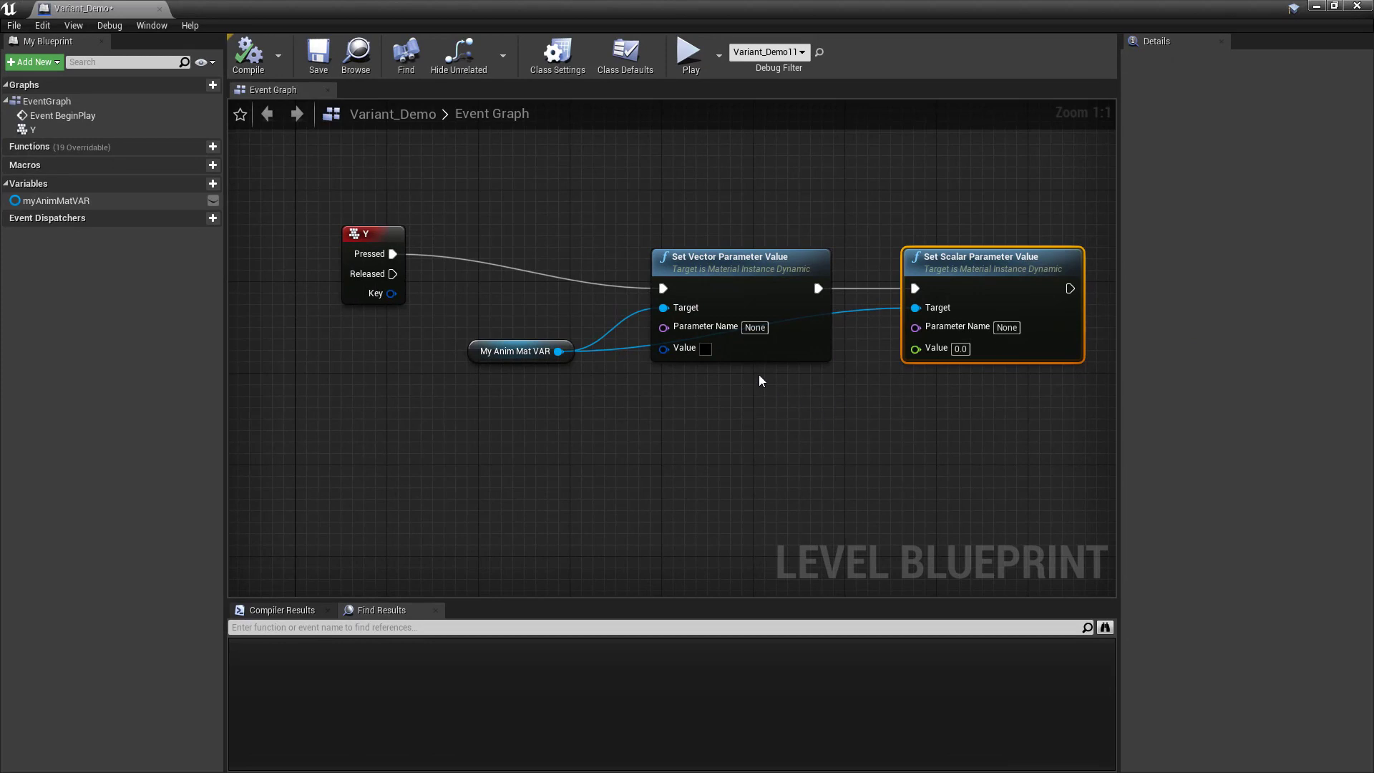
right_click_drag(821, 444, 711, 511)
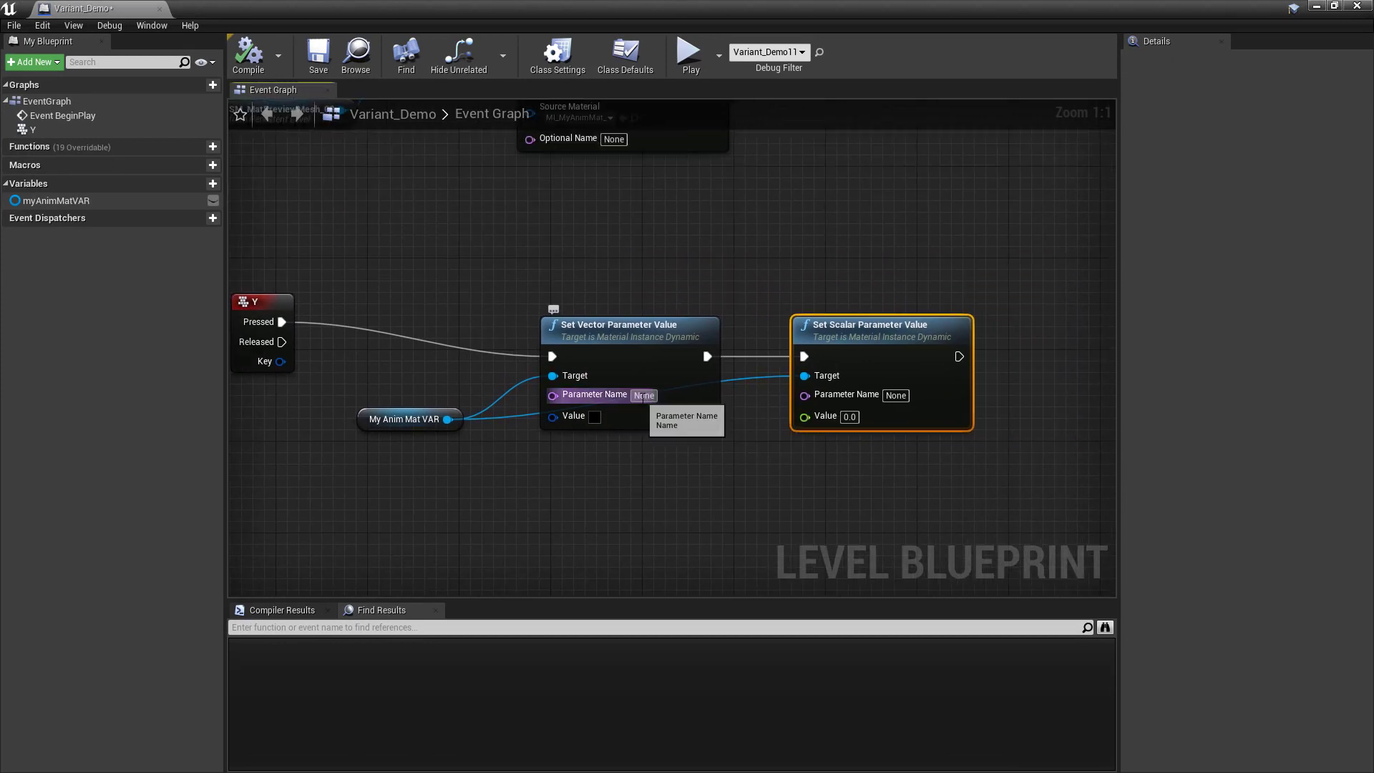
left_click(642, 396)
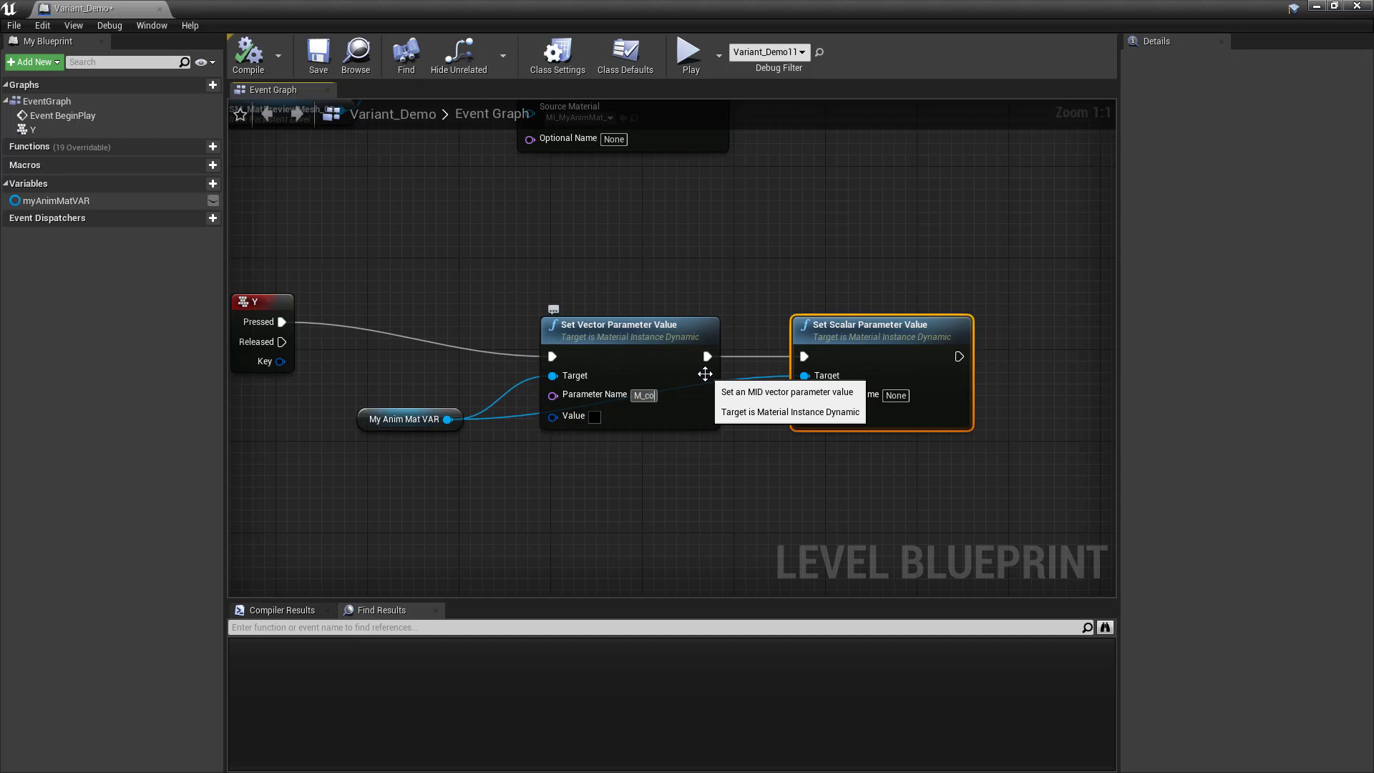
type("M_Color")
key("Return")
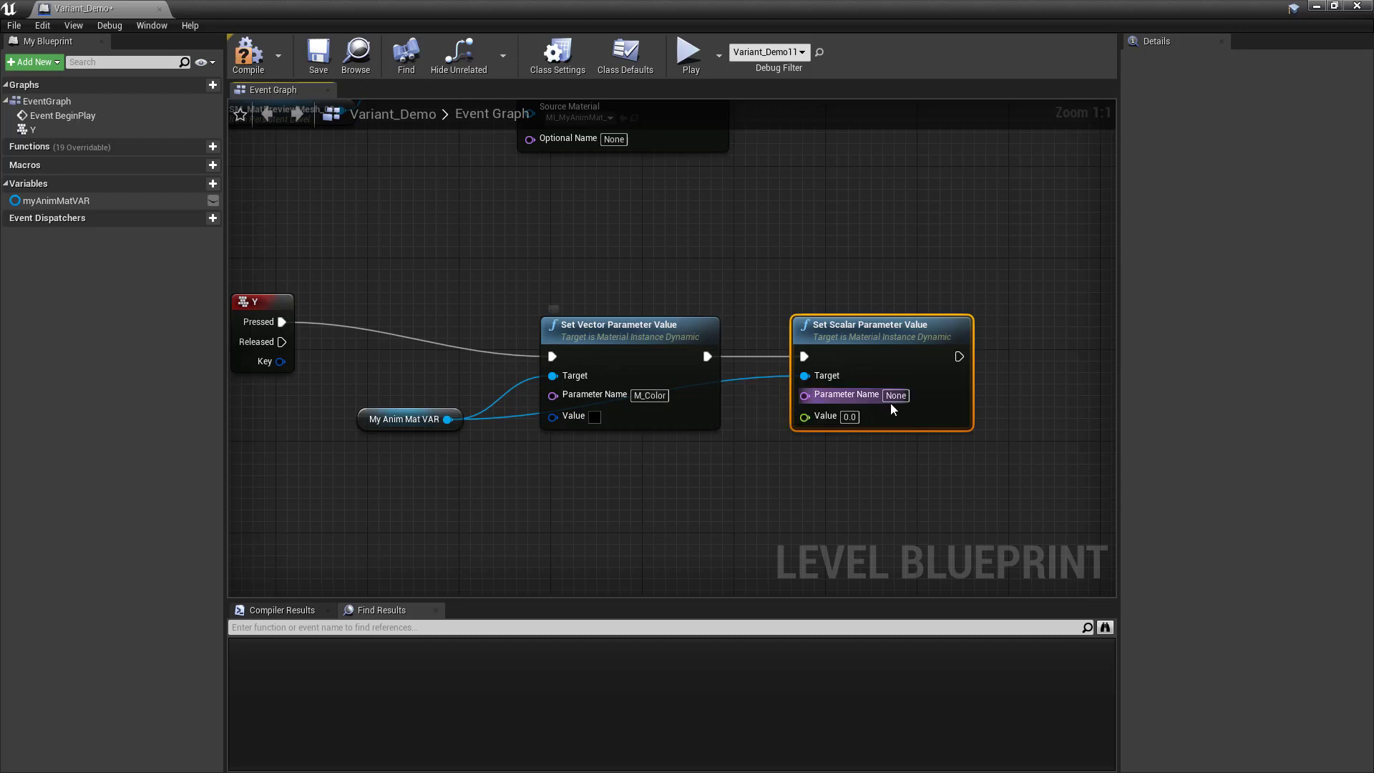
type("M_Rough")
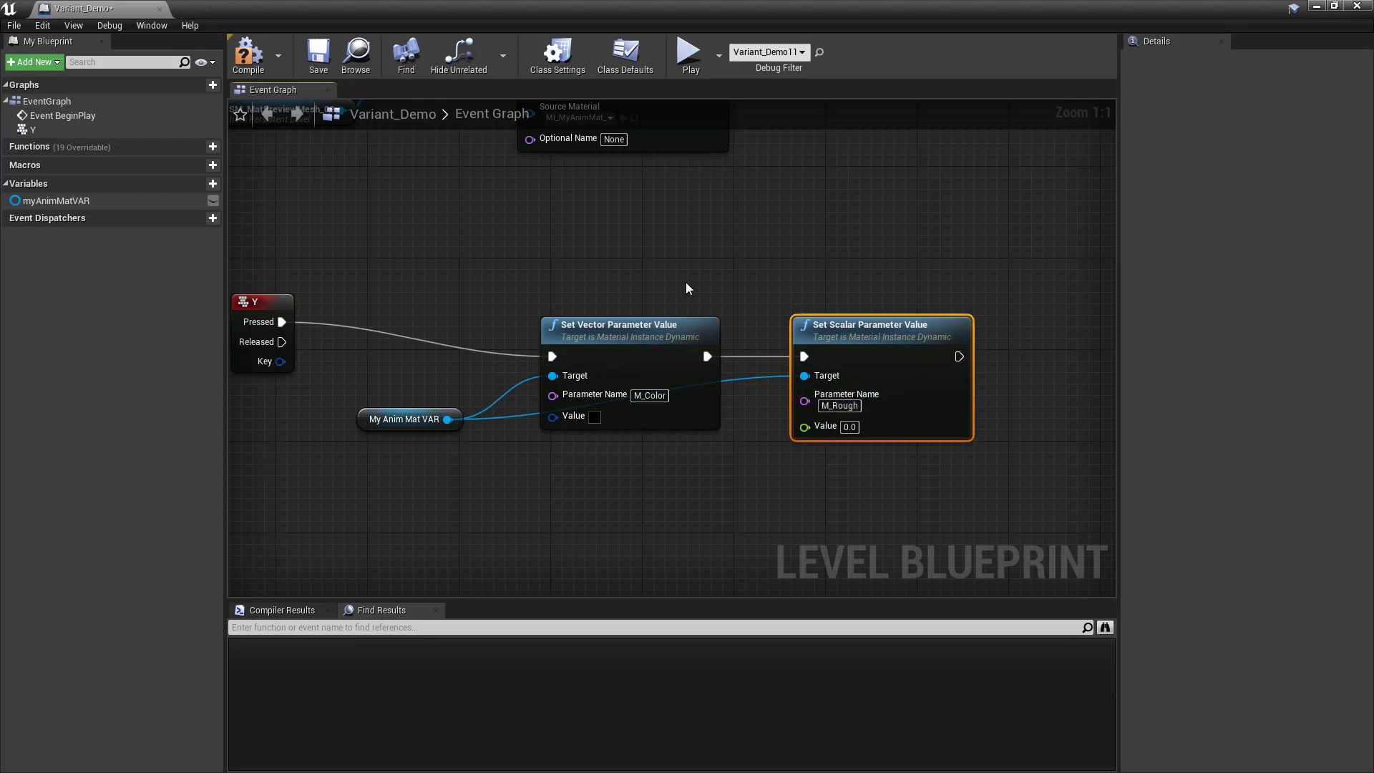
right_click_drag(686, 282, 685, 494)
- Open MI_MyAnimMat_Inst and M_MyAnimMat to check their M_Color and M_Rough parameters
double_click(332, 12)
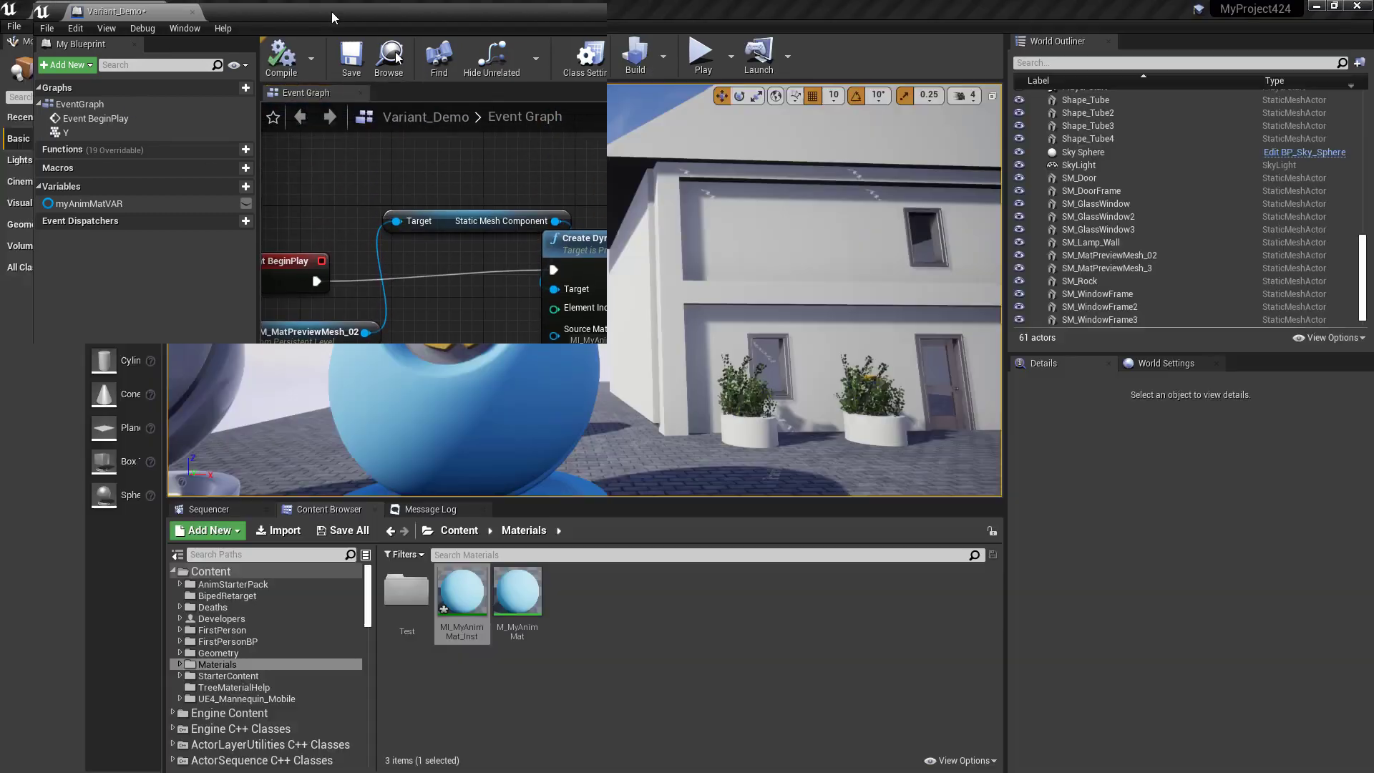
left_click(457, 603)
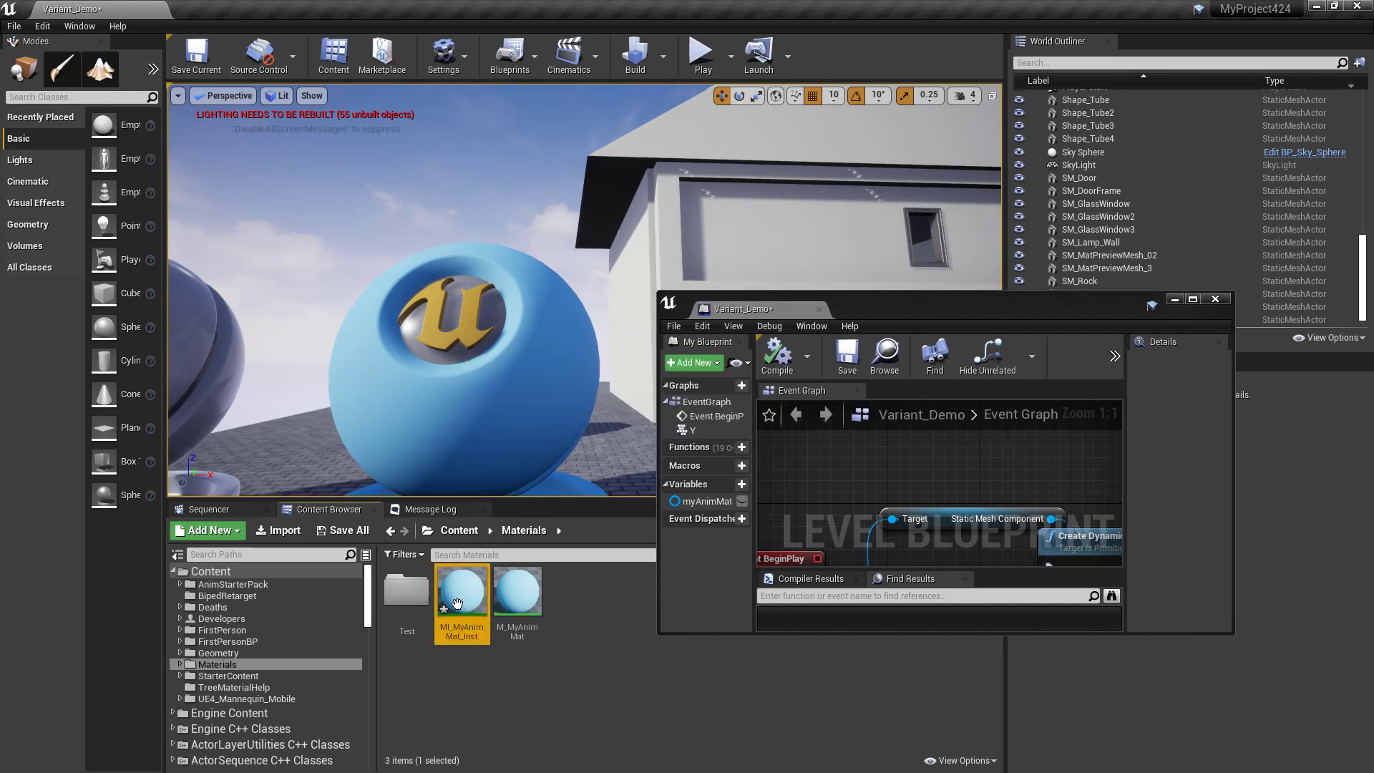
double_click(457, 603)
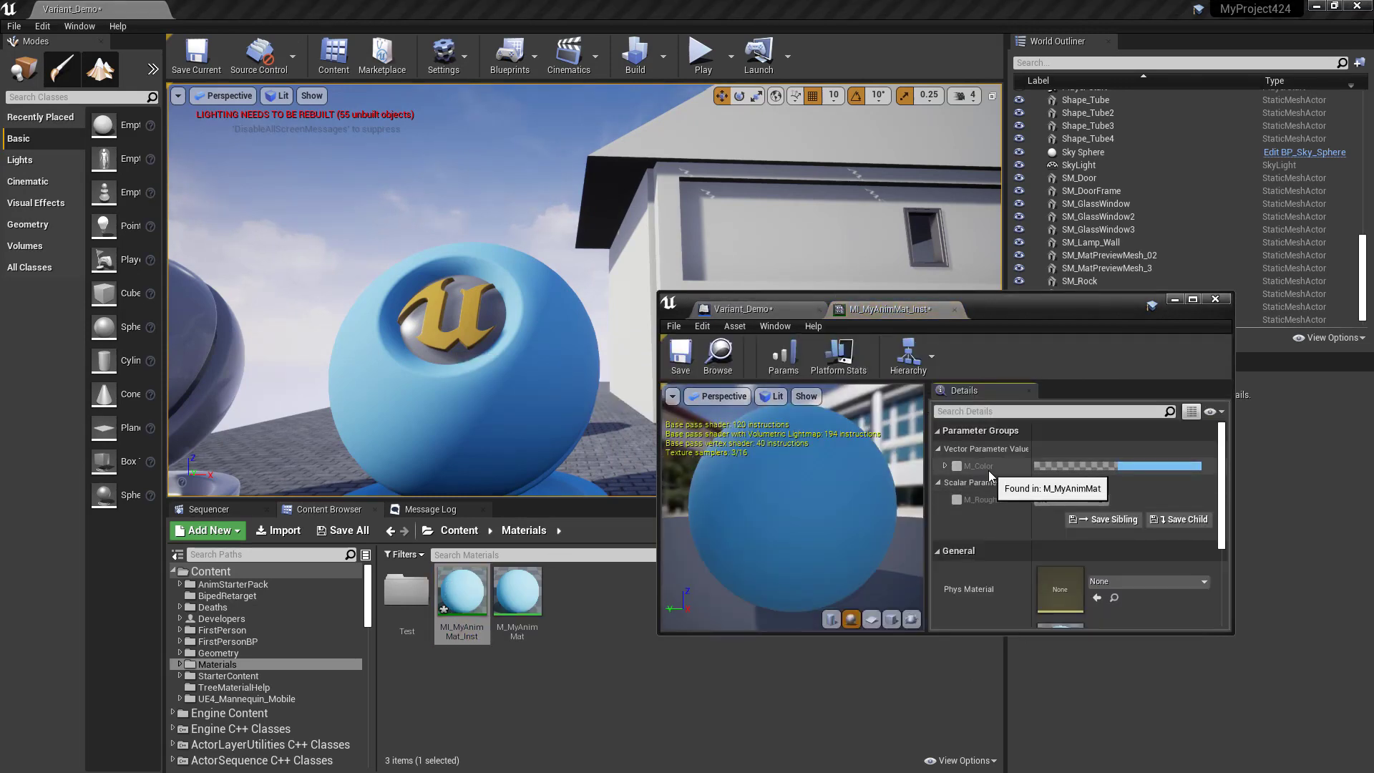
double_click(517, 591)
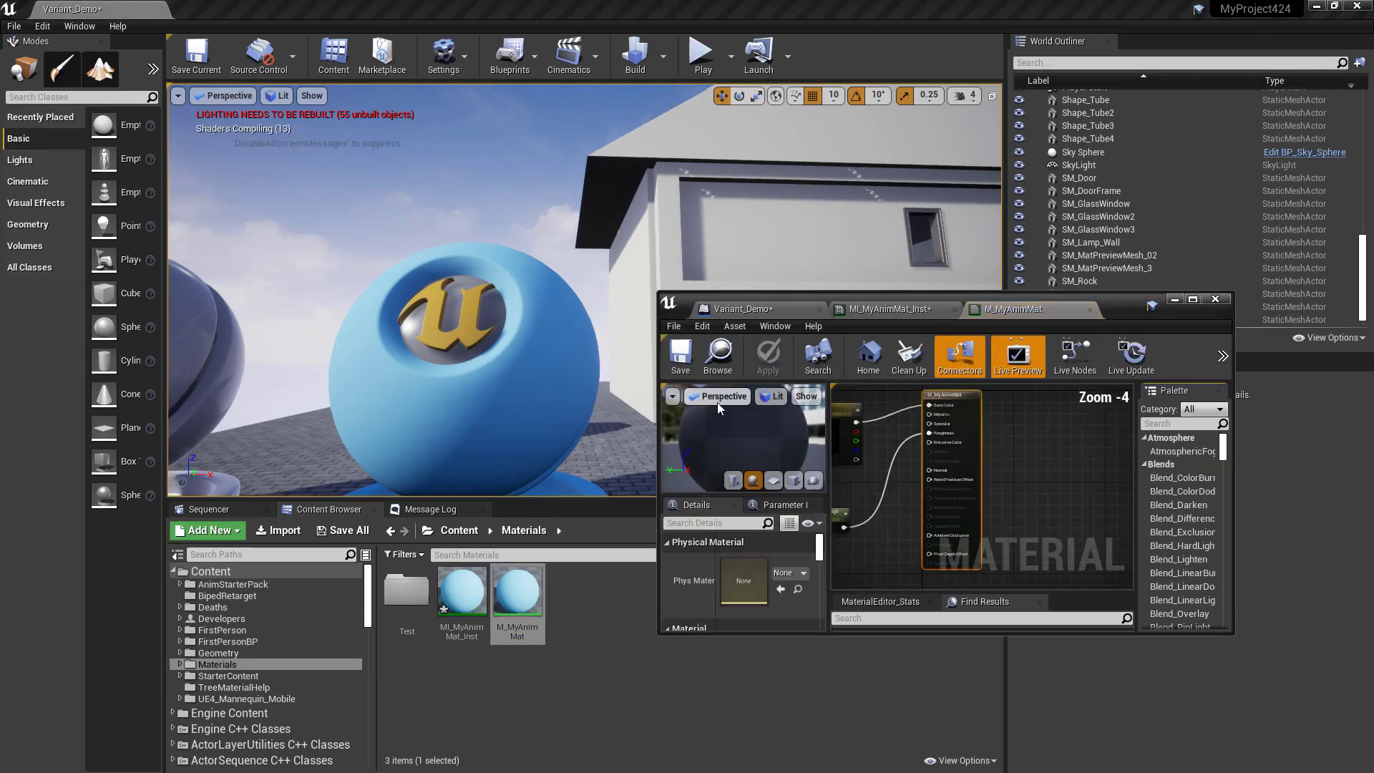
scroll(859, 436, "up", 3)
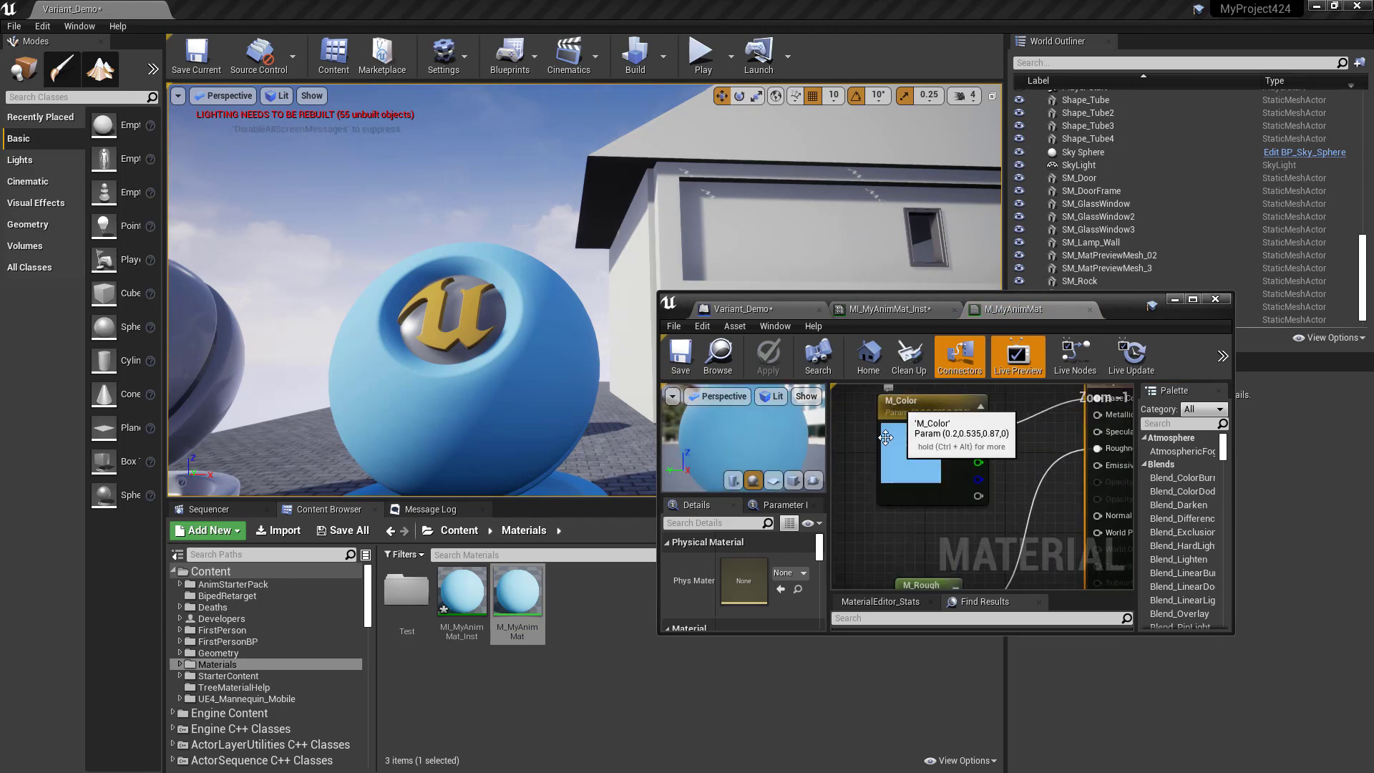
right_click_drag(885, 437, 914, 418)
- Play-test the level, stop, and return to the Level Blueprint event graph
left_click(700, 53)
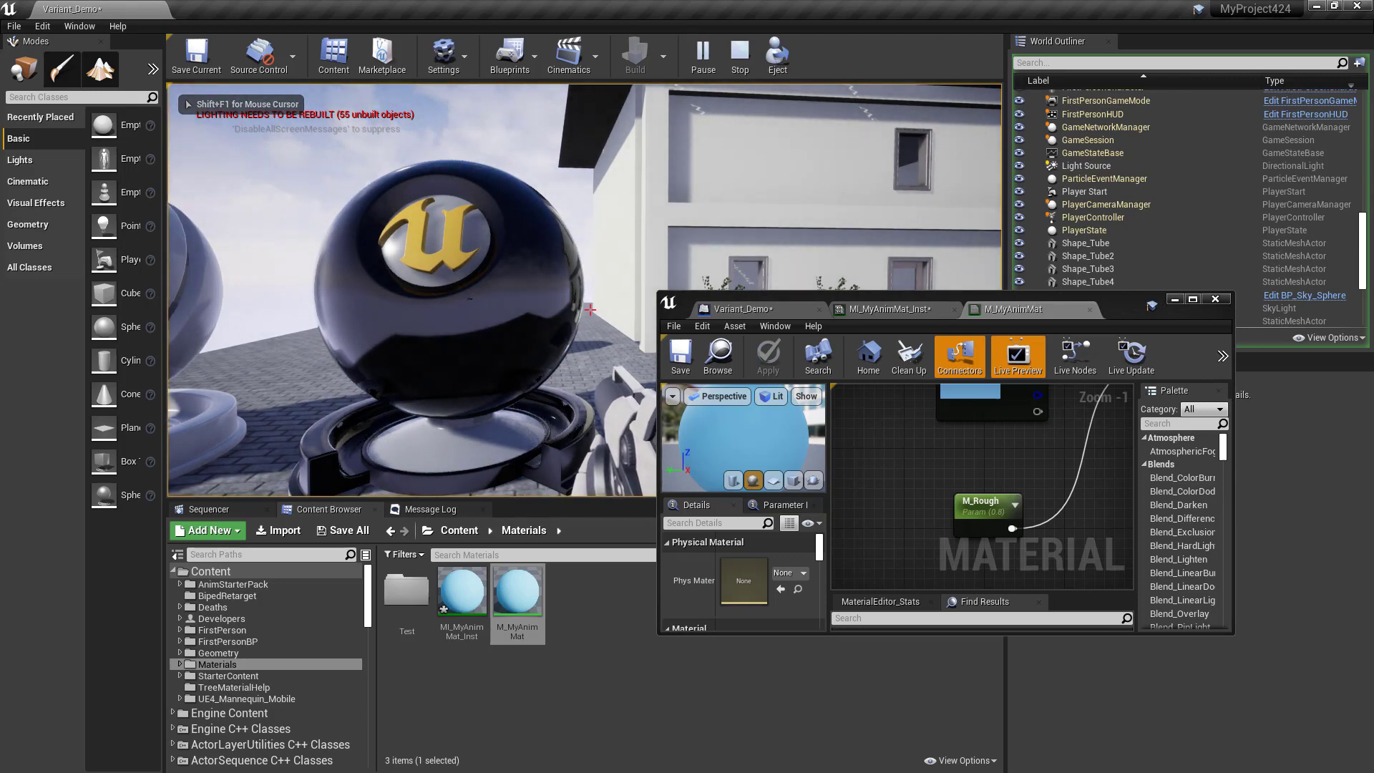
key("Escape")
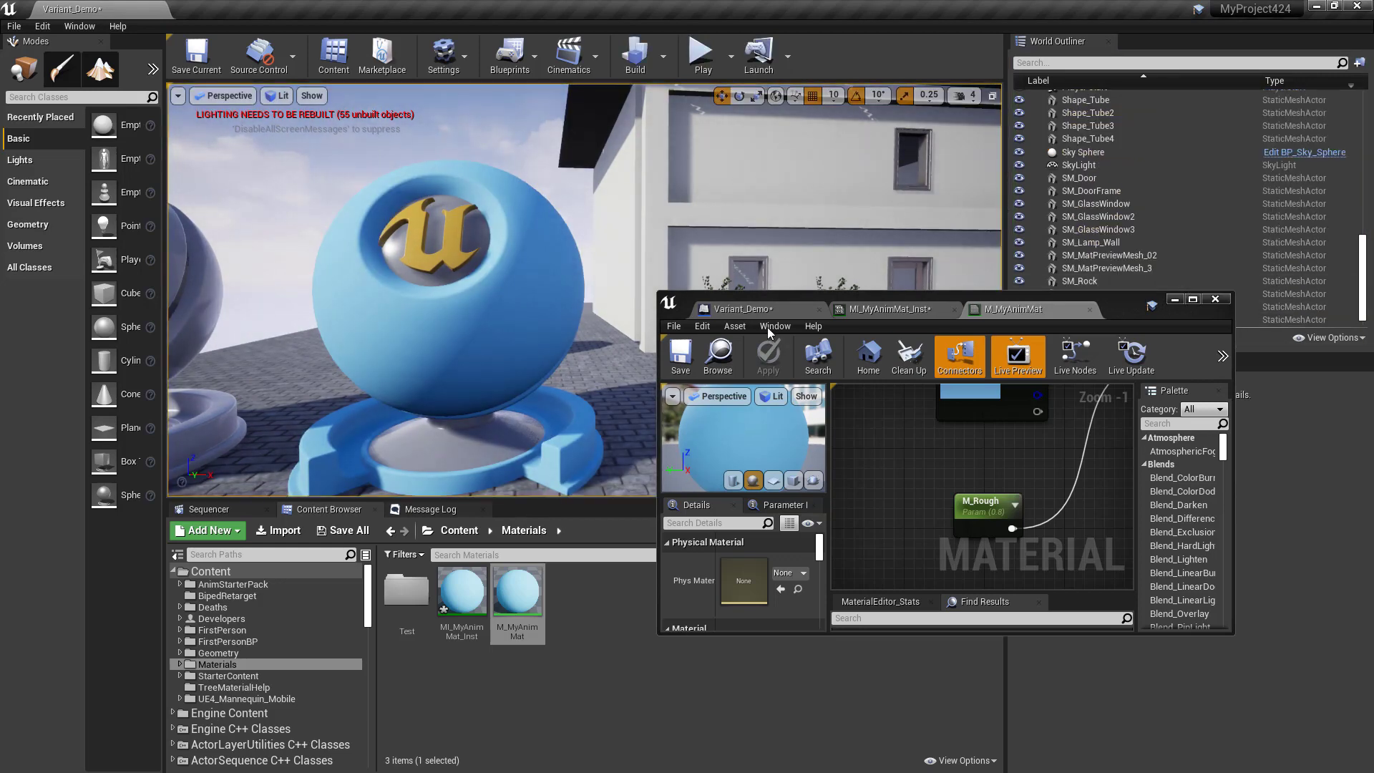
left_click(787, 309)
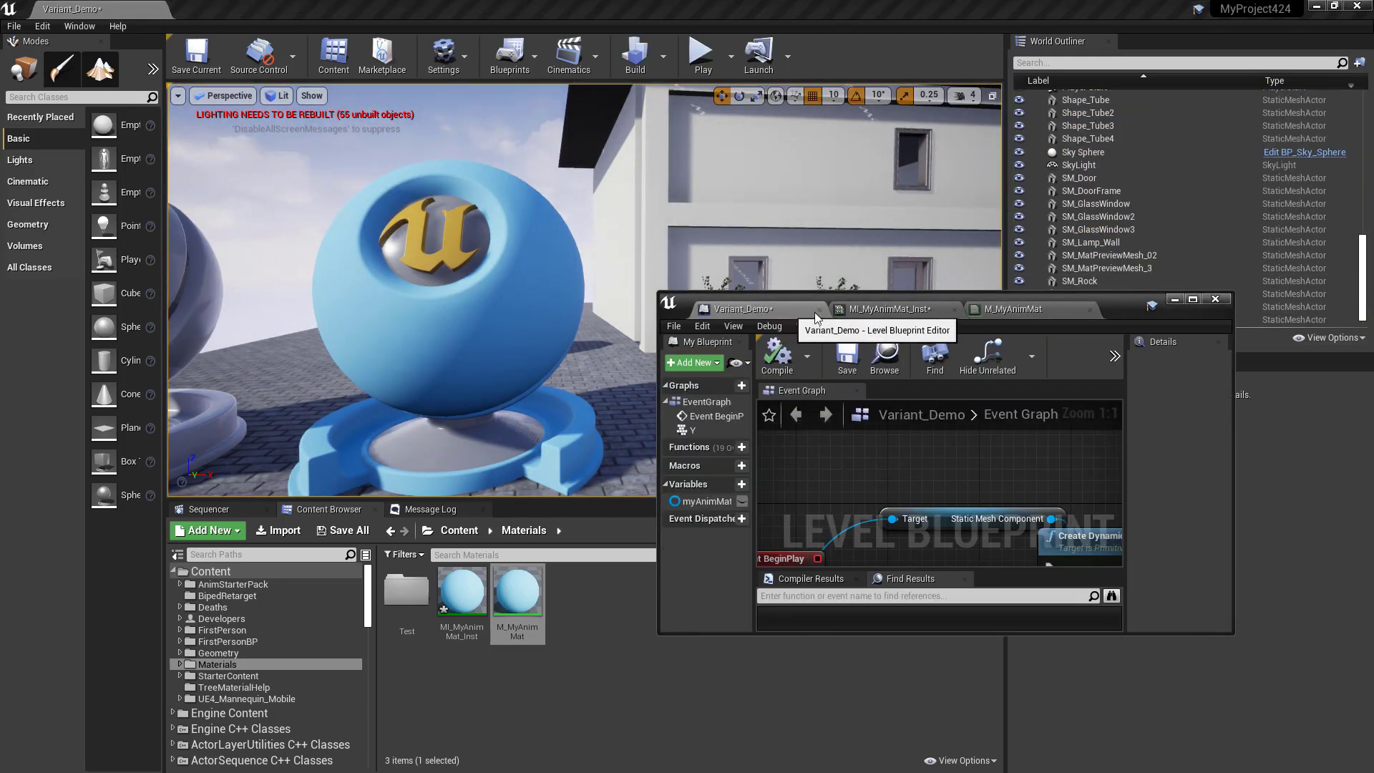
- Reopen the Level Blueprint and bring the Y input nodes into view
left_click(1210, 300)
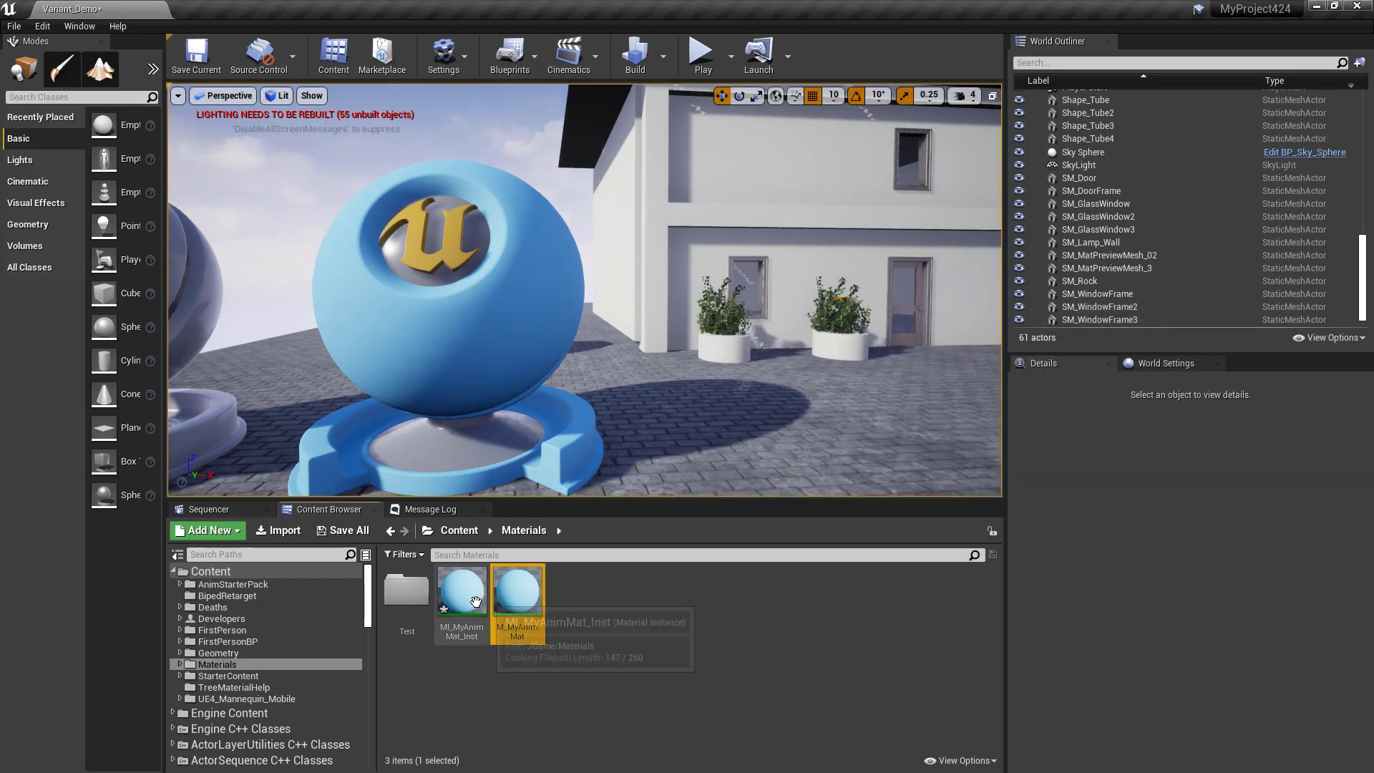
left_click(533, 60)
mouse_move(582, 152)
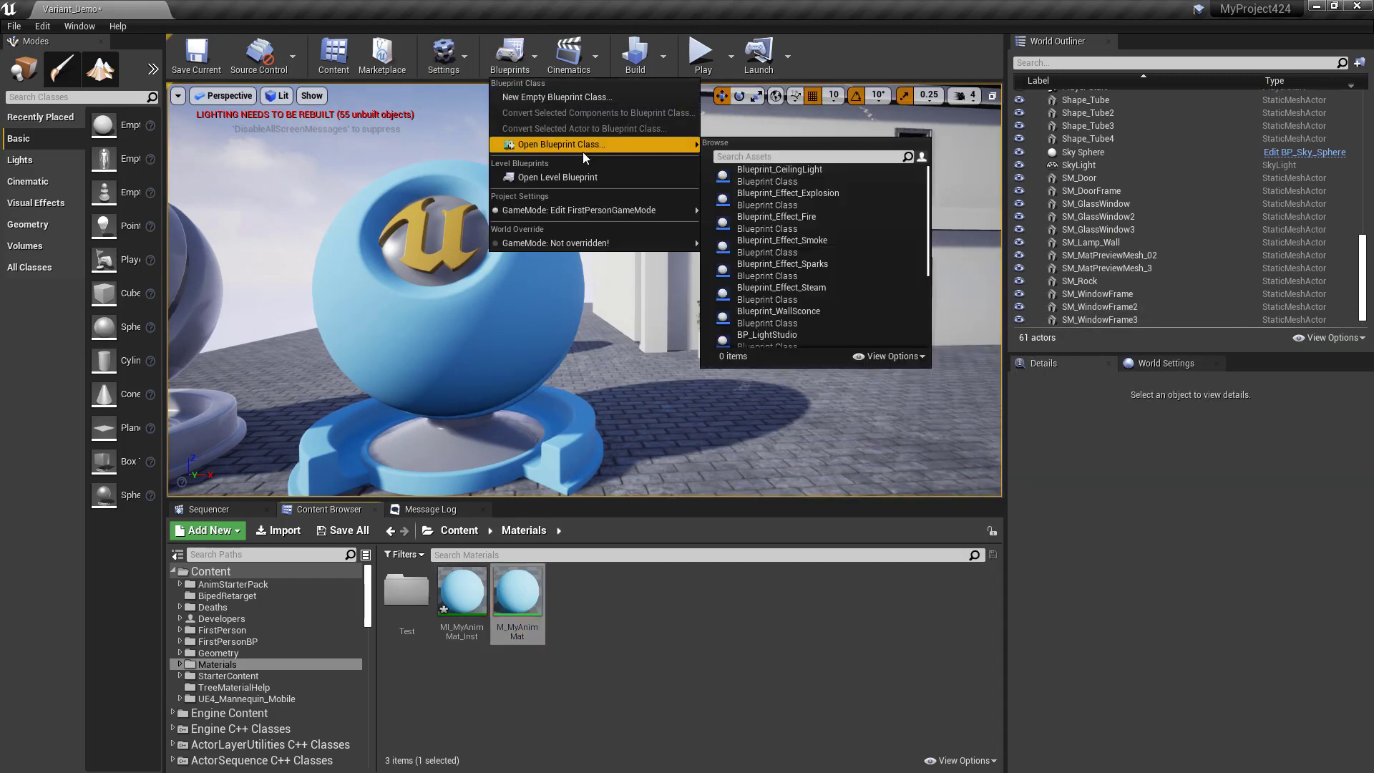
left_click(579, 177)
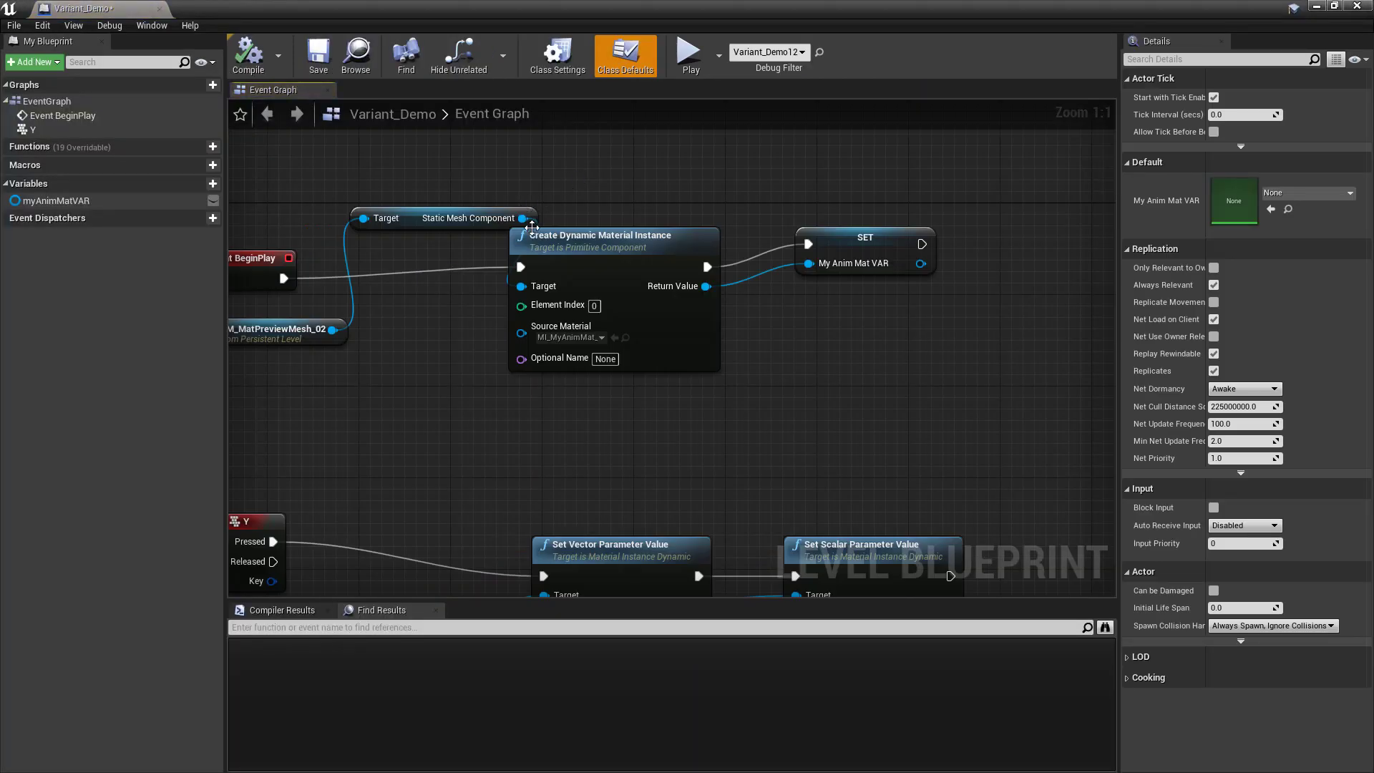
right_click_drag(608, 491, 744, 276)
scroll(739, 277, "down", 2)
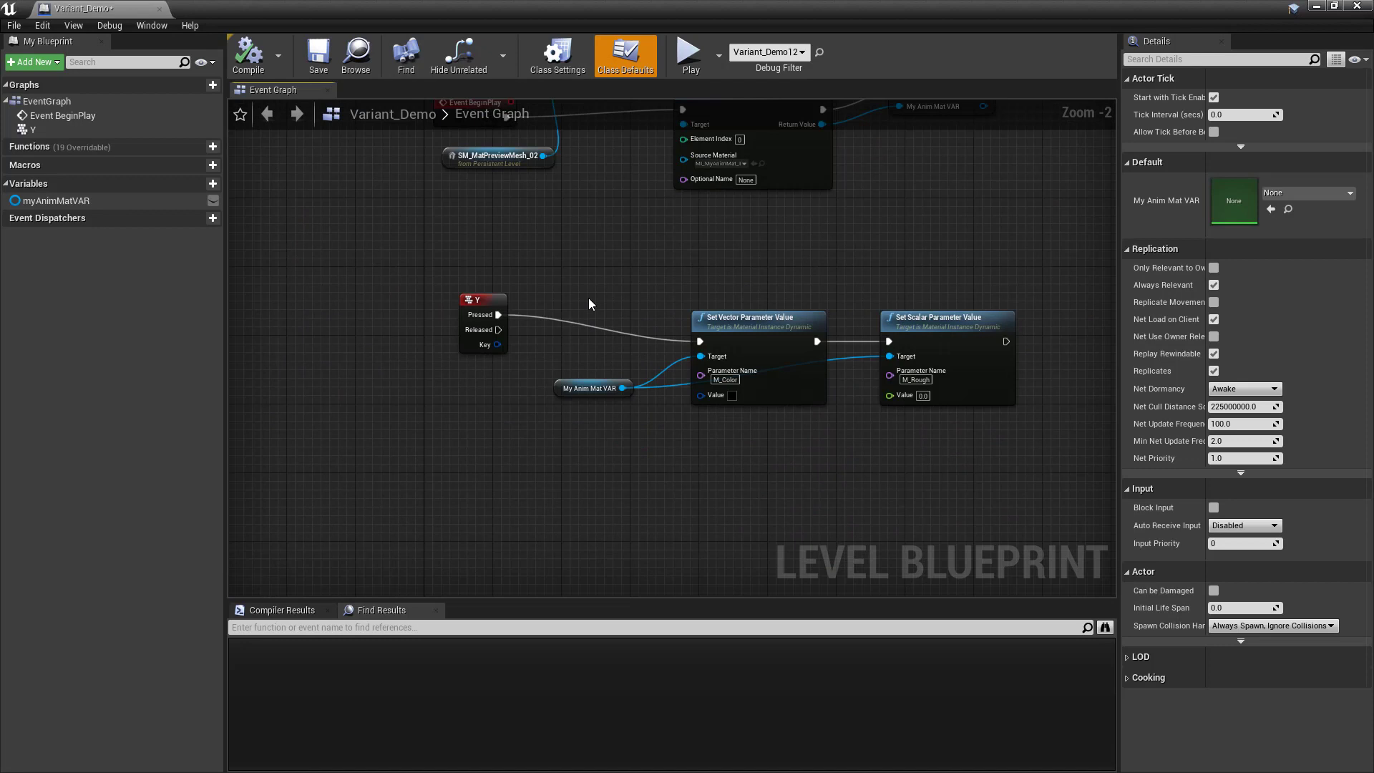
- Add a Timeline node and shift the Set Vector and Set Scalar nodes right to make room
right_click(588, 305)
type("timelin")
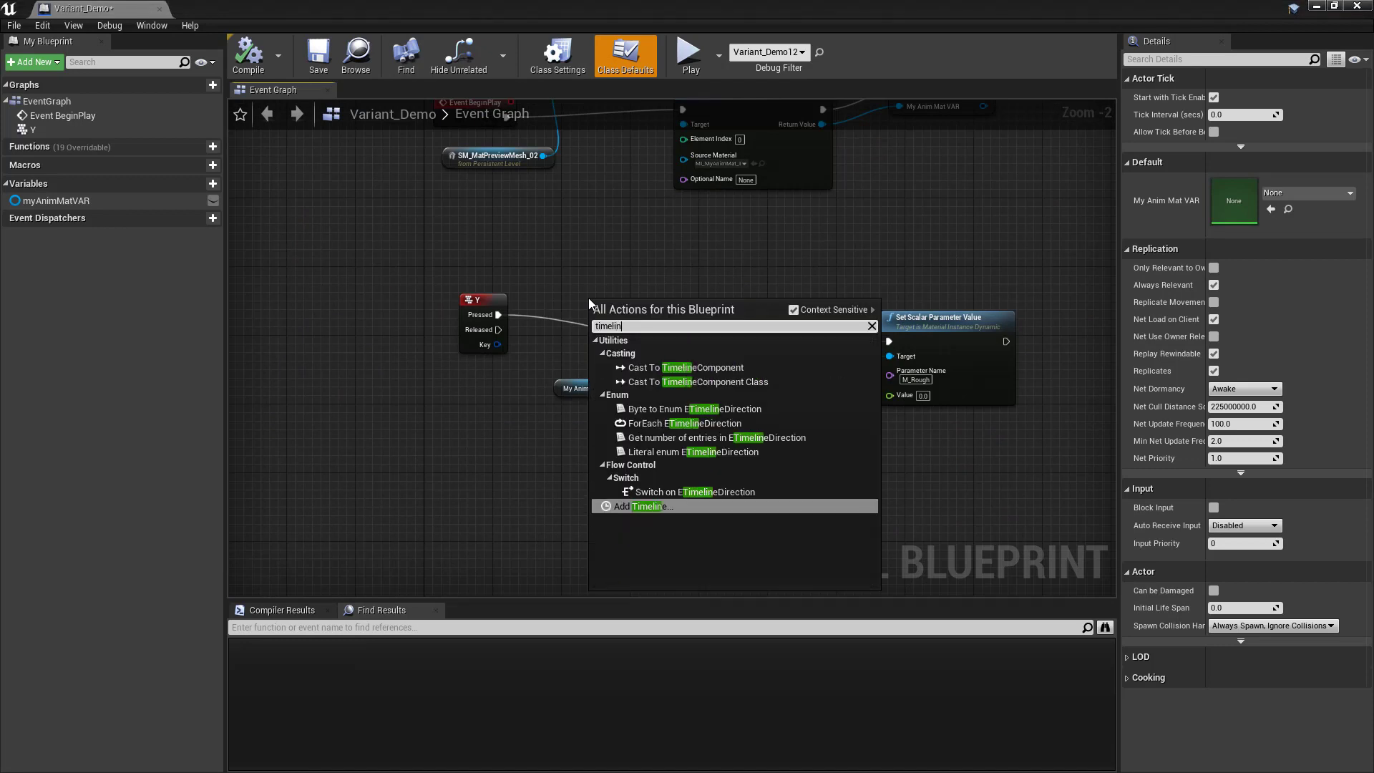
key("Return")
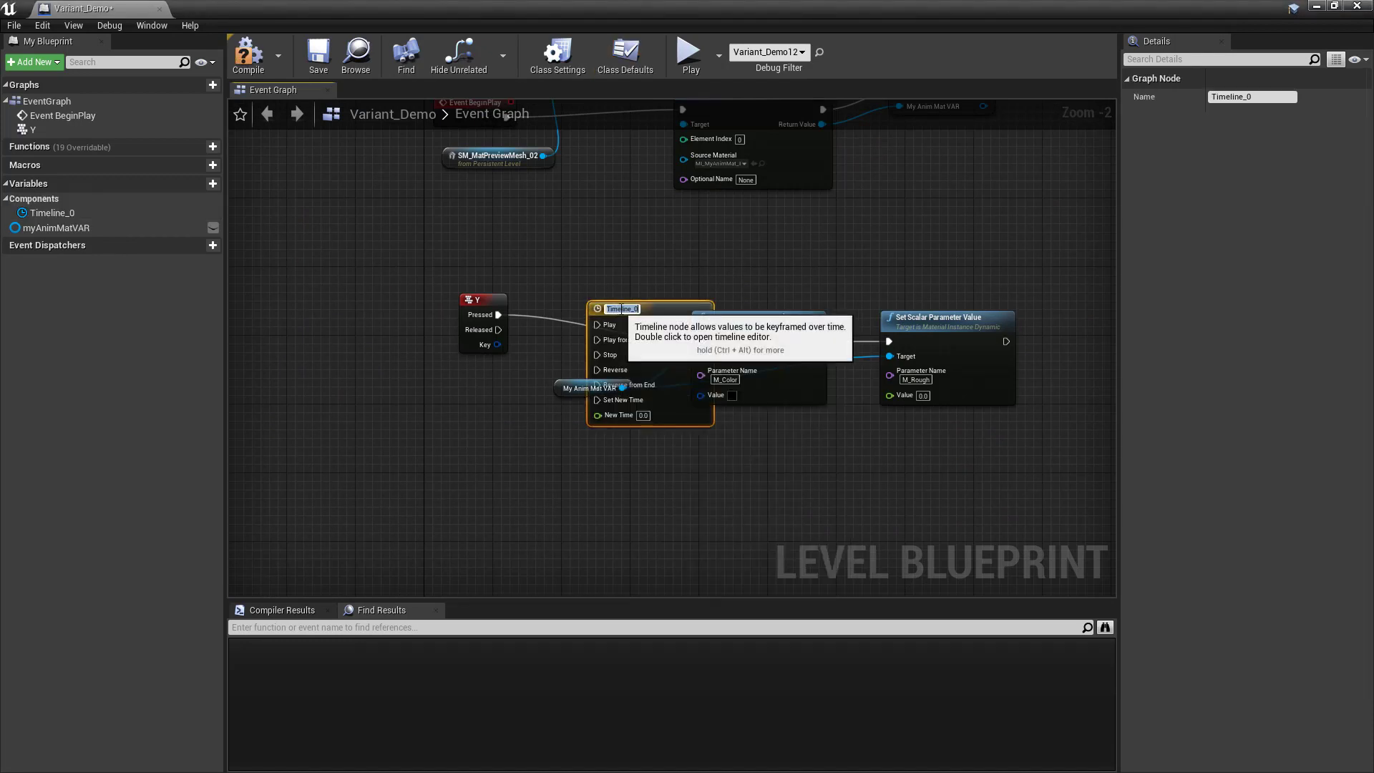
left_click_drag(422, 126, 606, 264, "shift")
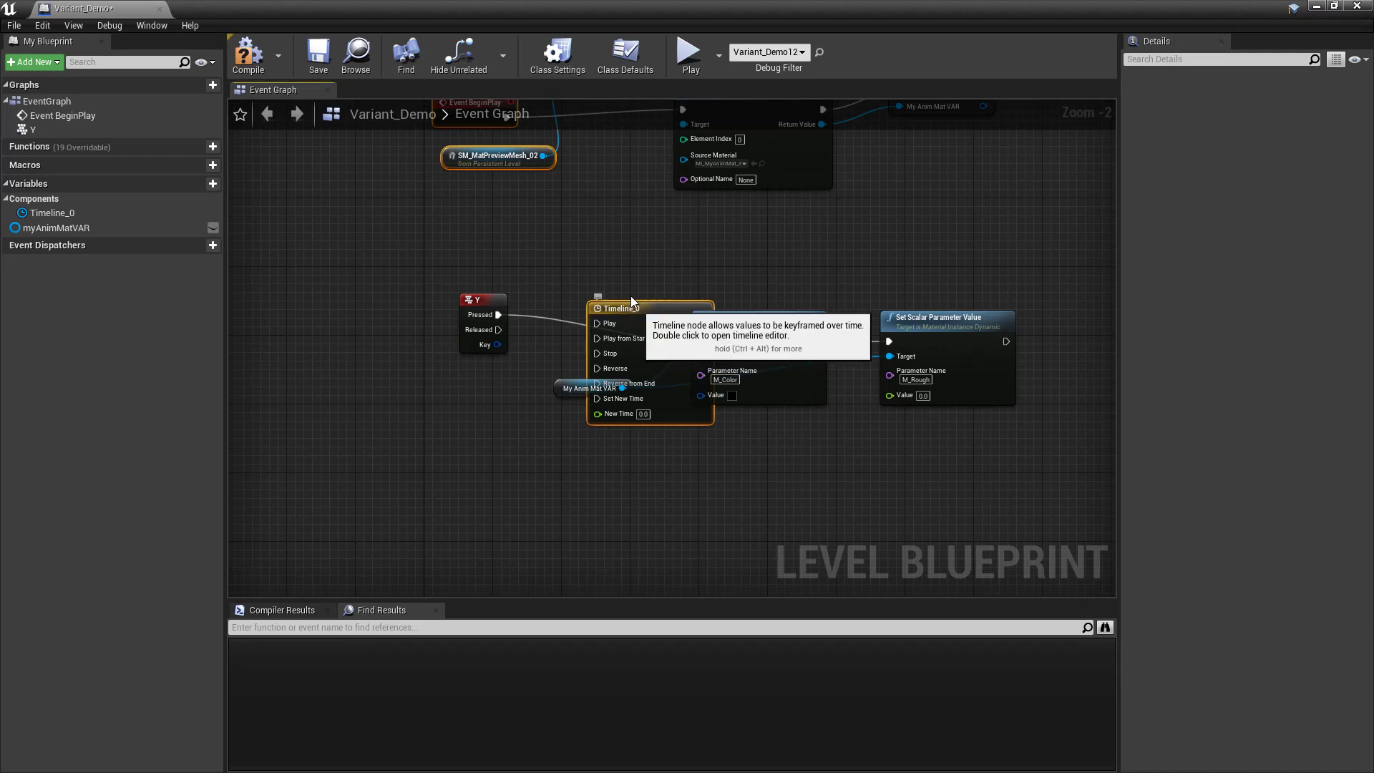
left_click_drag(635, 308, 584, 258)
left_click_drag(749, 251, 973, 390)
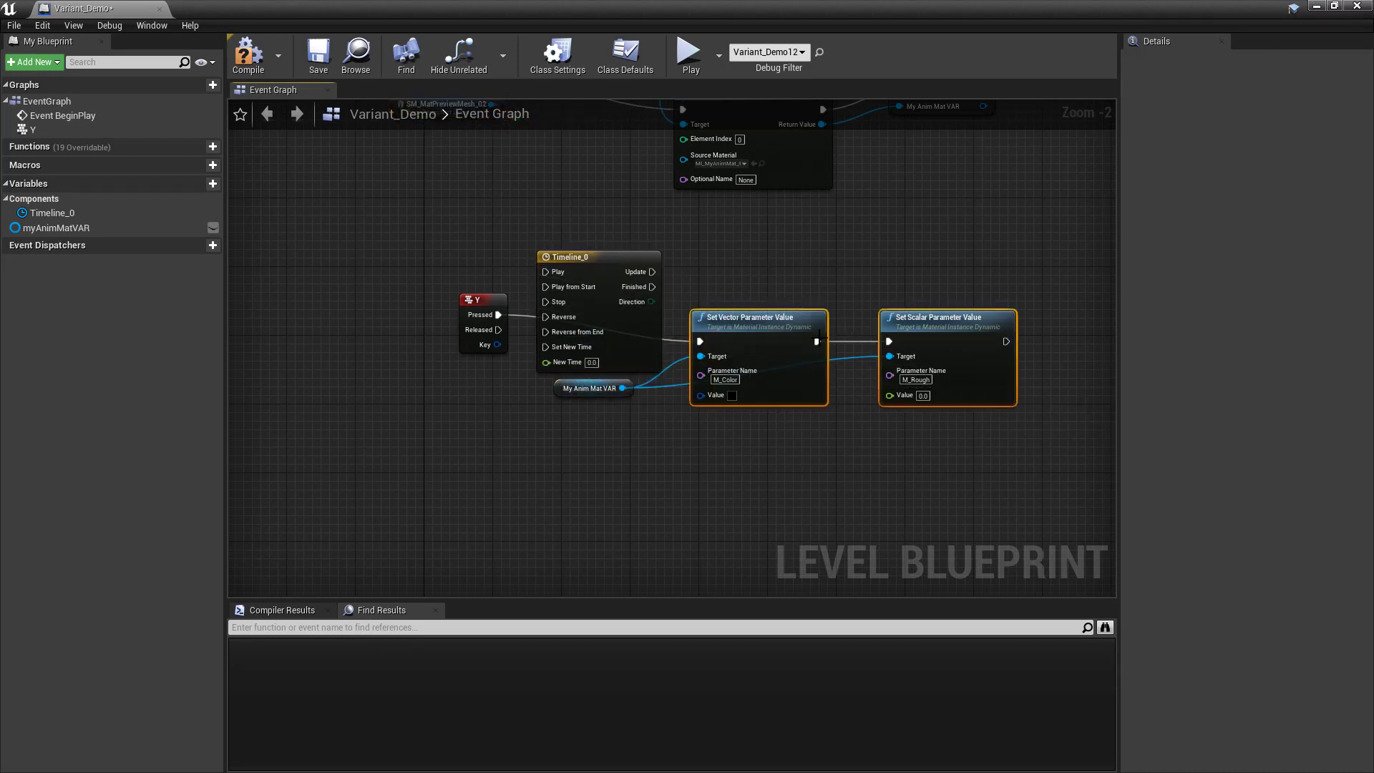
left_click_drag(813, 327, 914, 257)
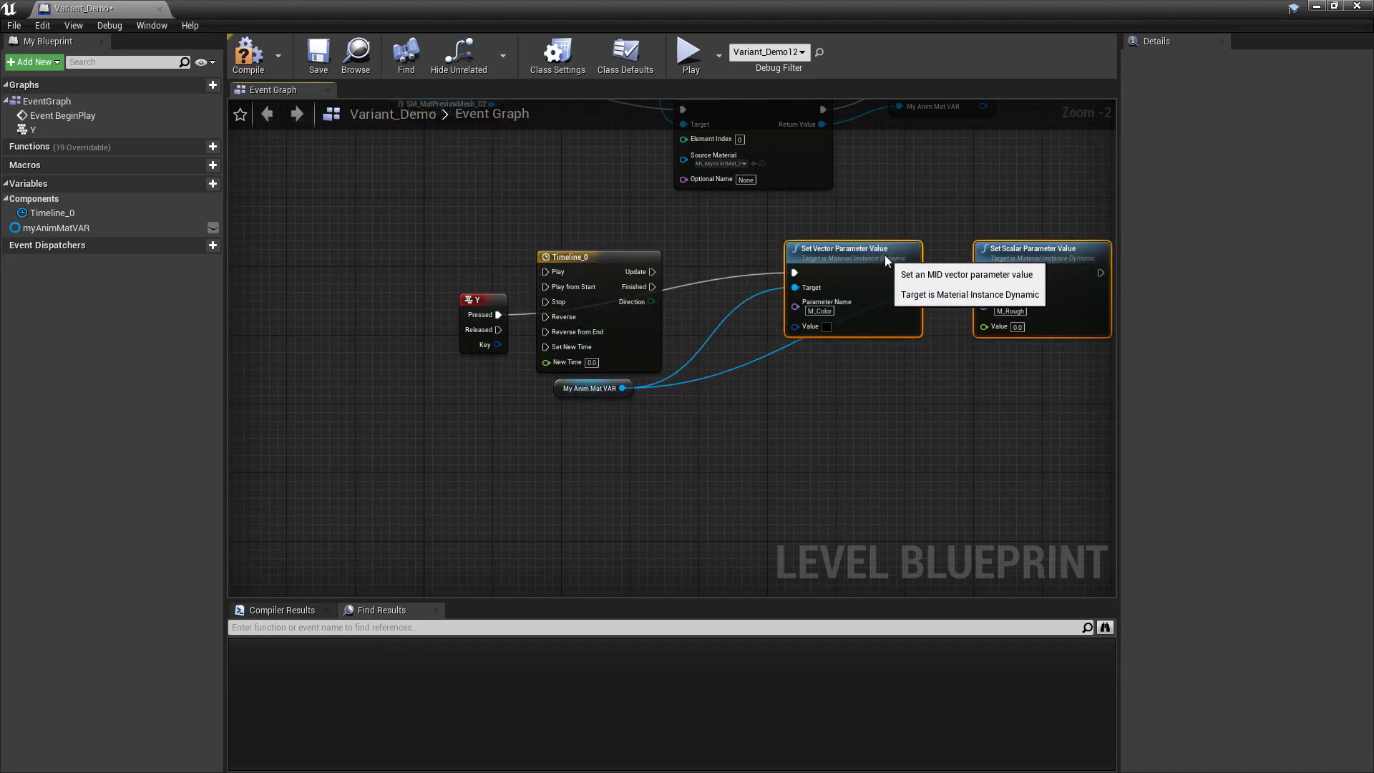
- Wire Y Pressed into Timeline_0's Play and its Update into Set Vector Parameter Value
left_click(804, 274, "alt")
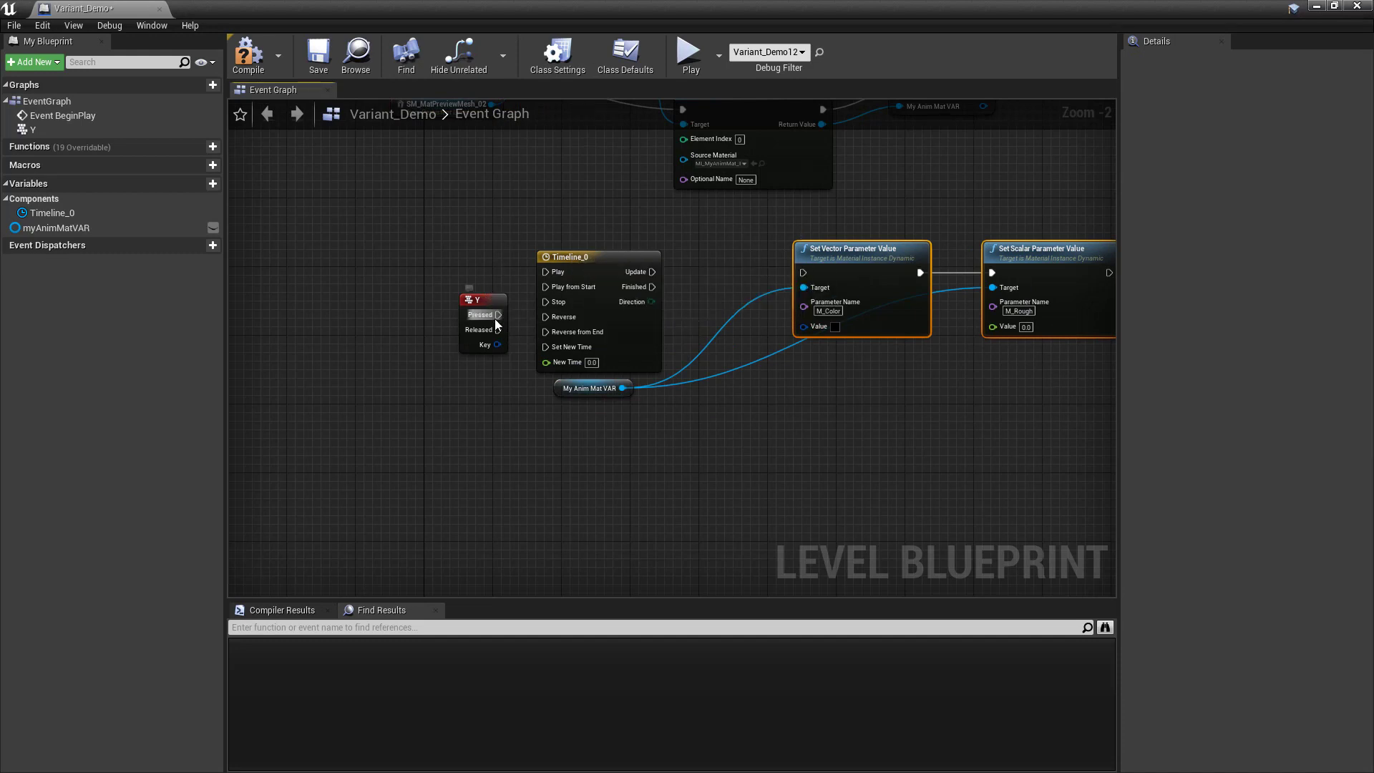
left_click_drag(499, 315, 546, 272, "ctrl")
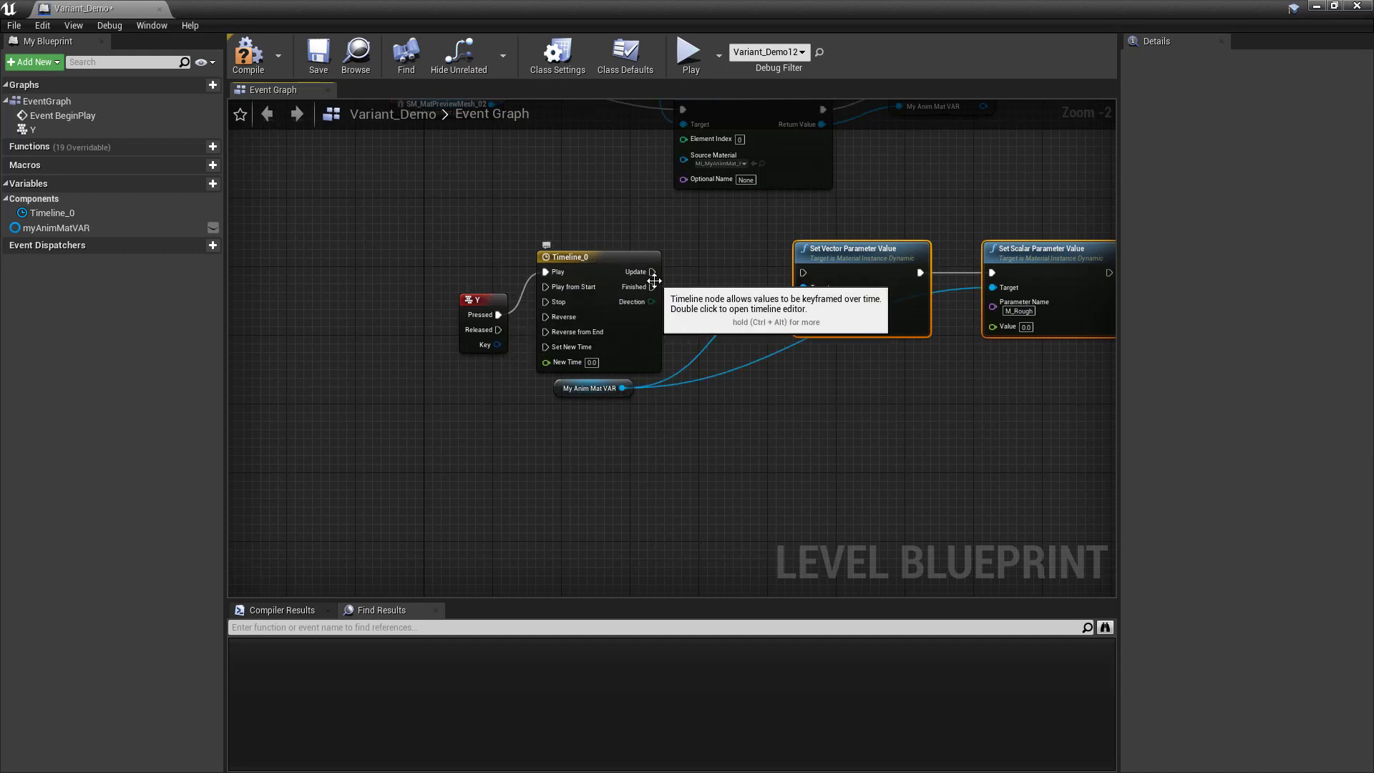
left_click_drag(651, 272, 808, 274)
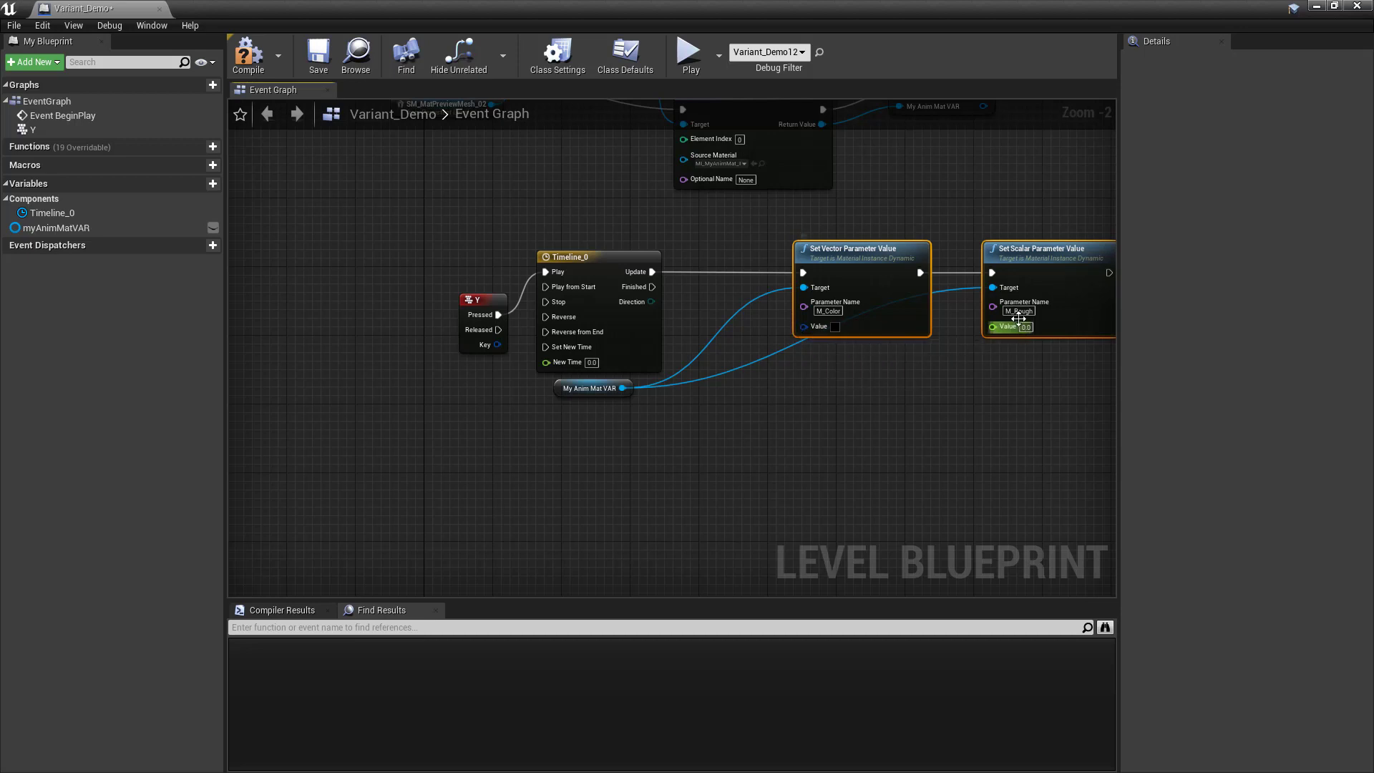
- Add a color track to Timeline_0 and make its starting color stop light blue
double_click(589, 265)
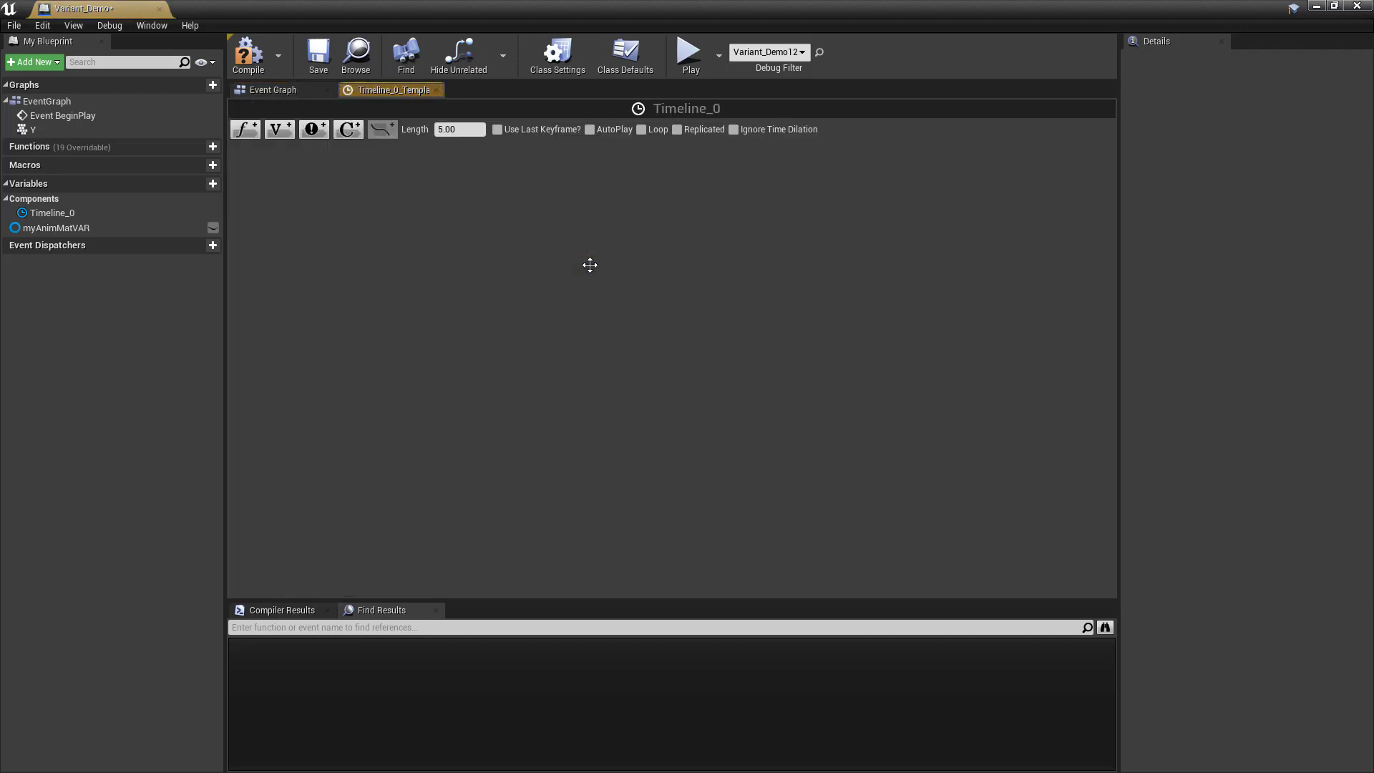
left_click(348, 130)
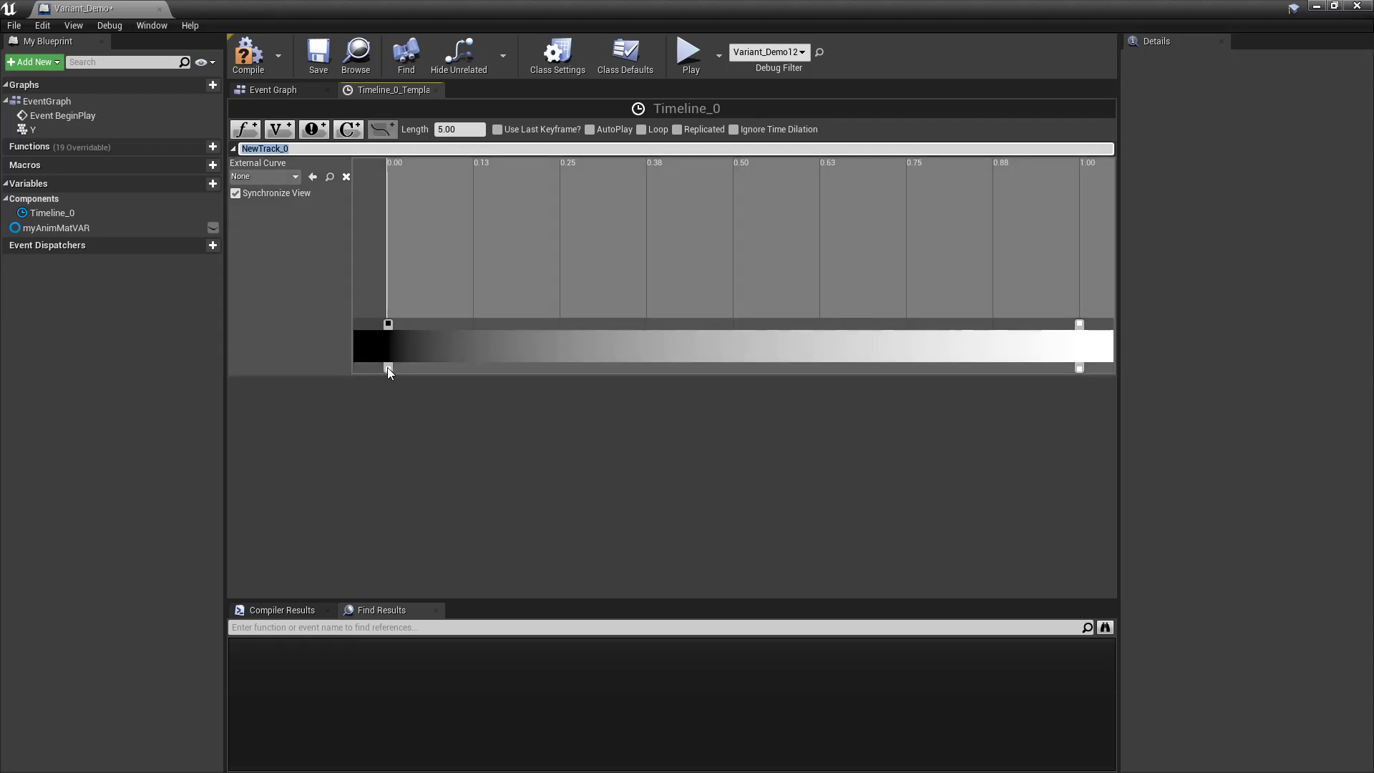
left_click(388, 367)
left_click(389, 325)
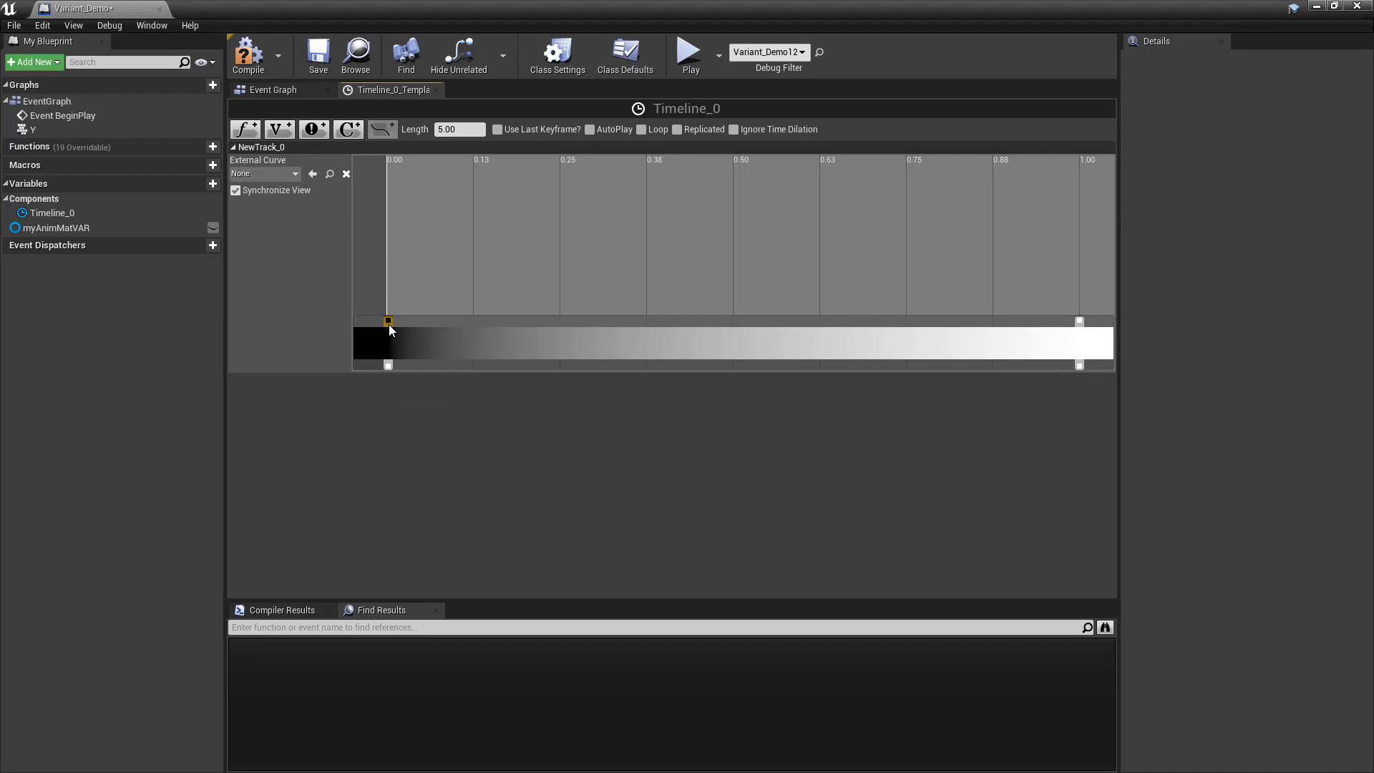
double_click(388, 324)
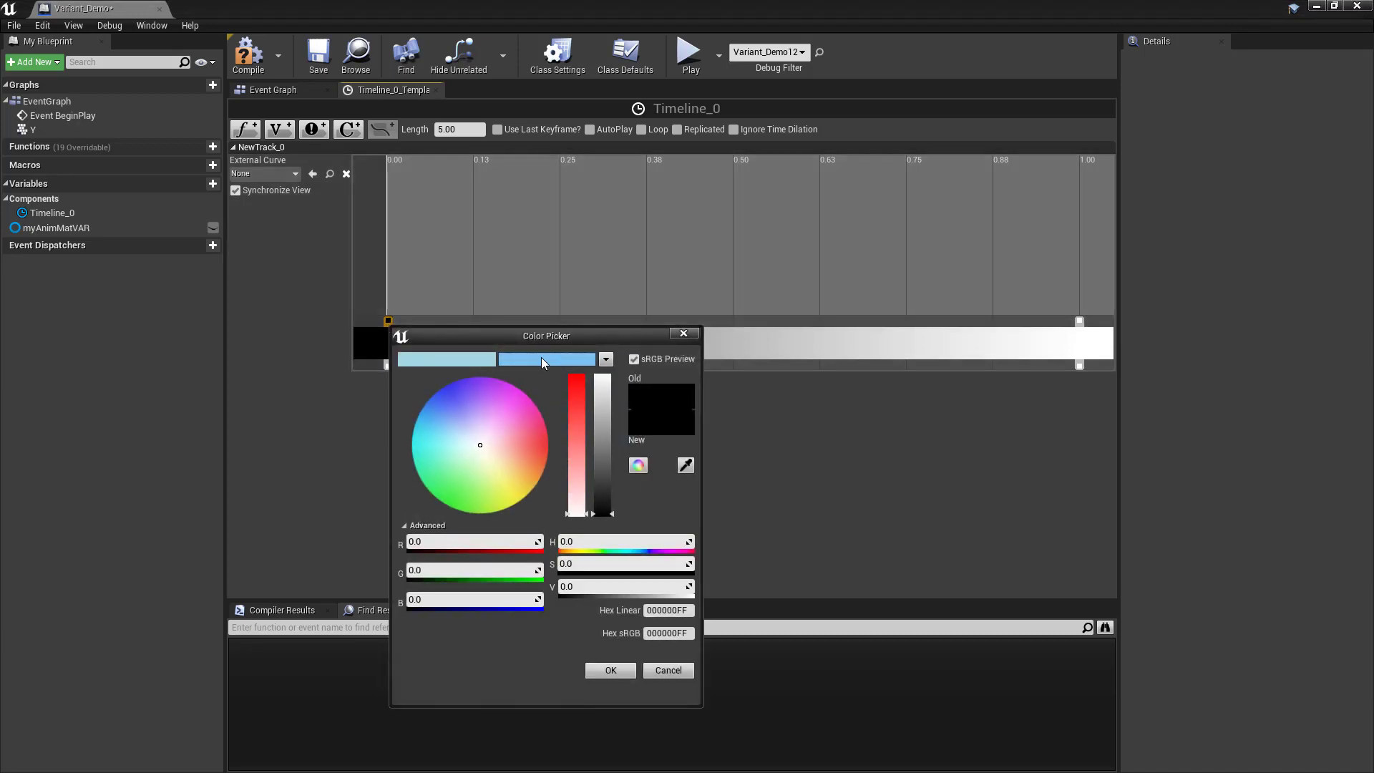
left_click(541, 359)
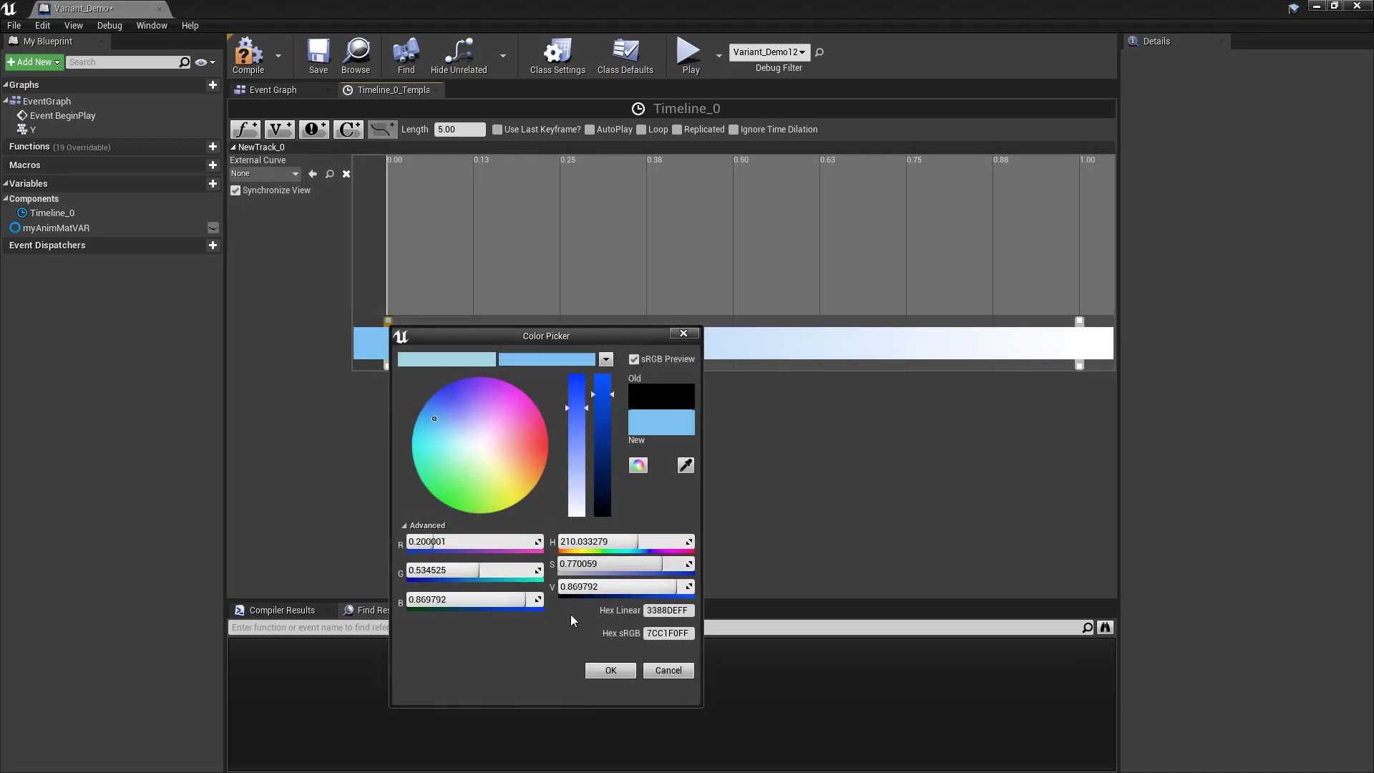
left_click(611, 670)
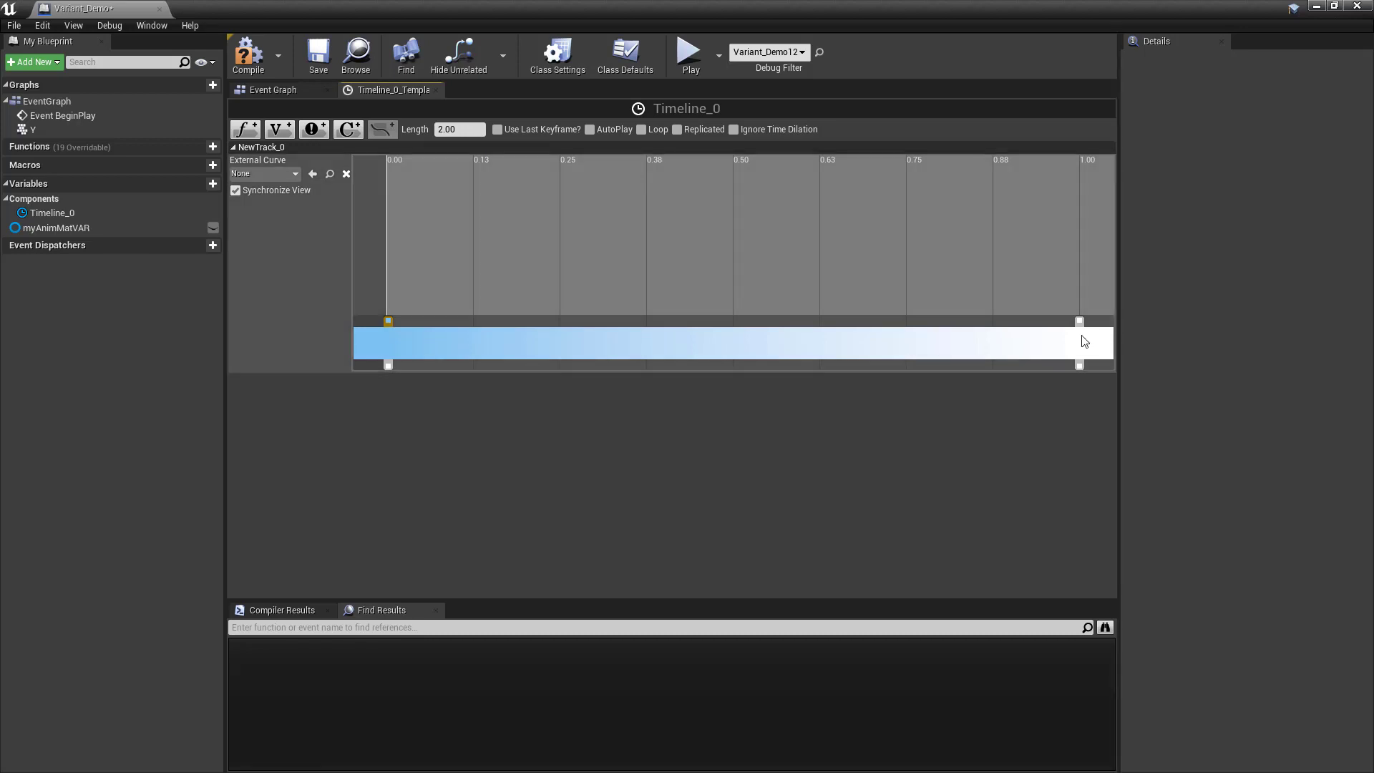
- Move the end color stop to 2.00 and make it dark green
left_click(1079, 322)
scroll(761, 295, "down", 5)
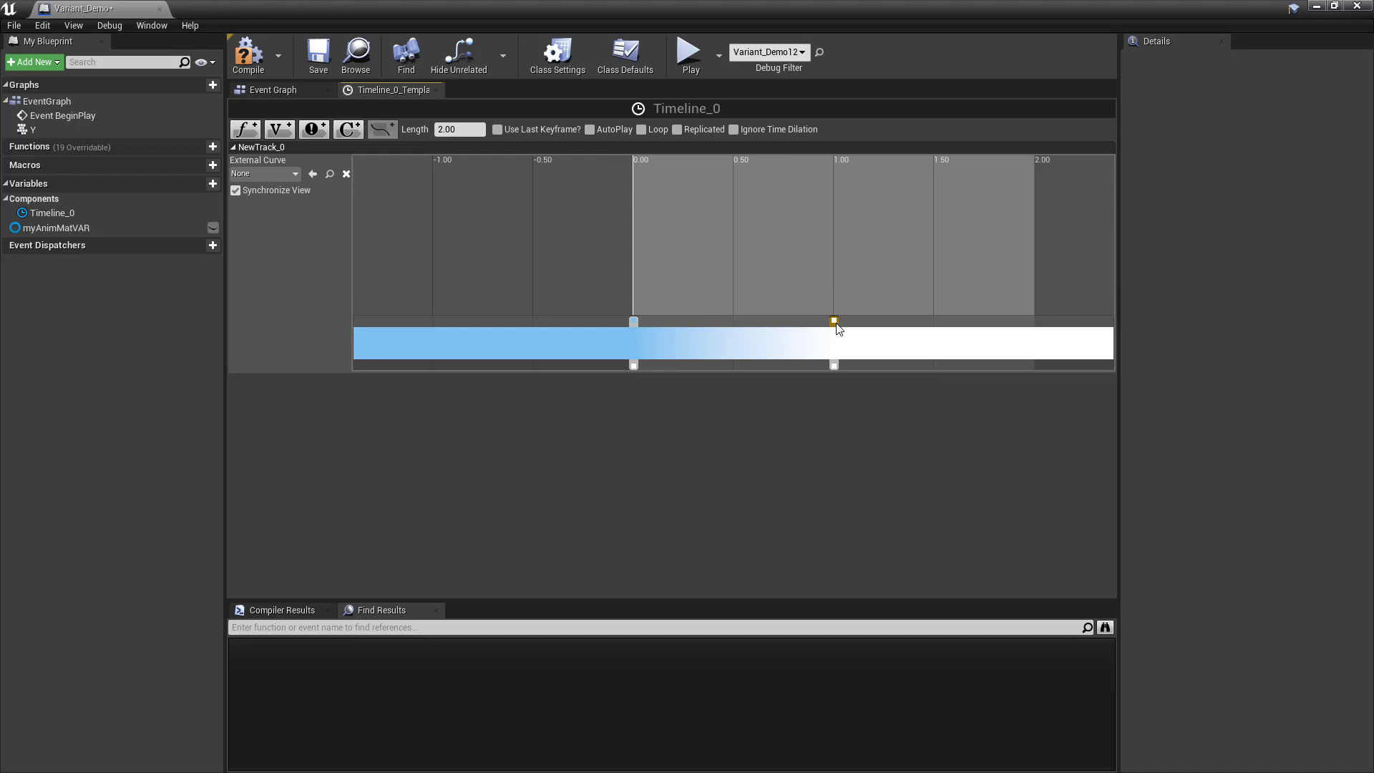
left_click_drag(831, 316, 1033, 320)
double_click(1033, 321)
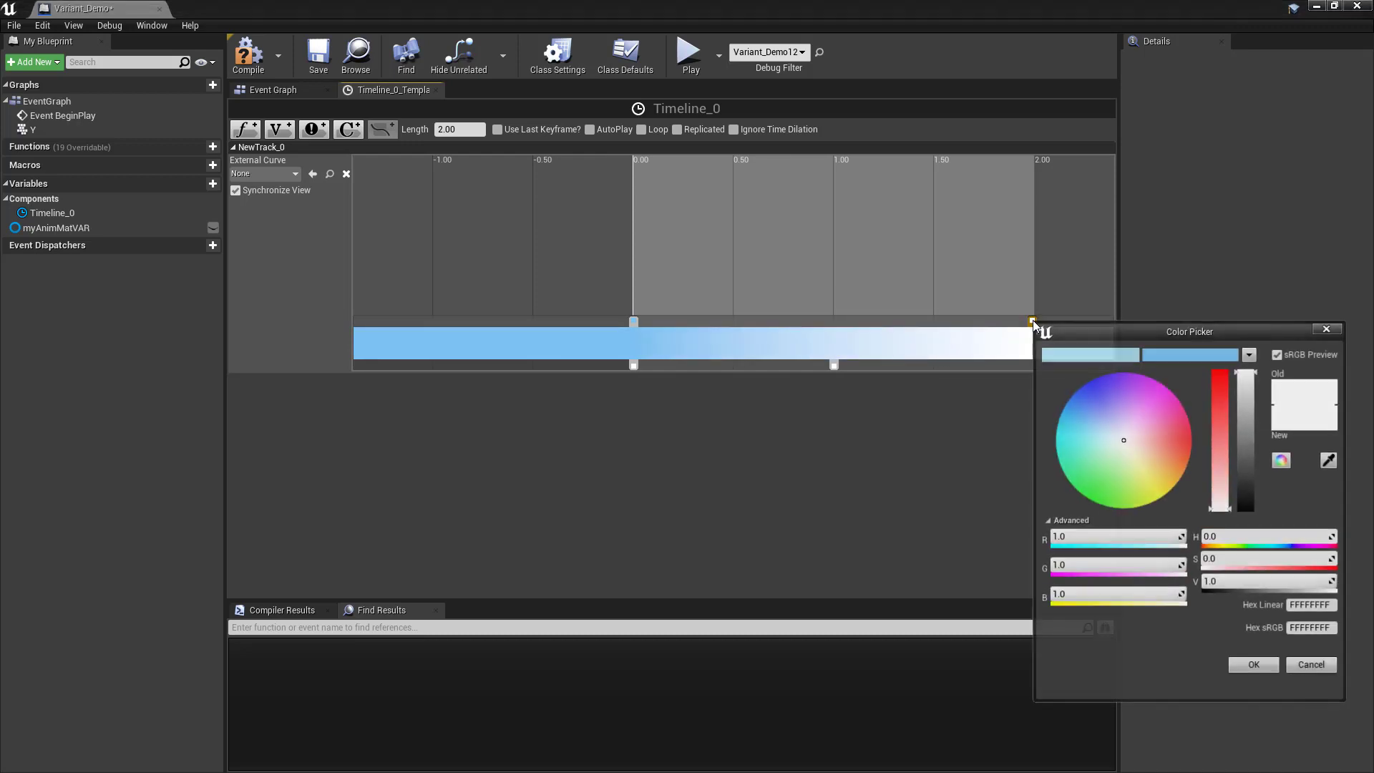
left_click_drag(1149, 430, 1089, 480)
left_click(1245, 485)
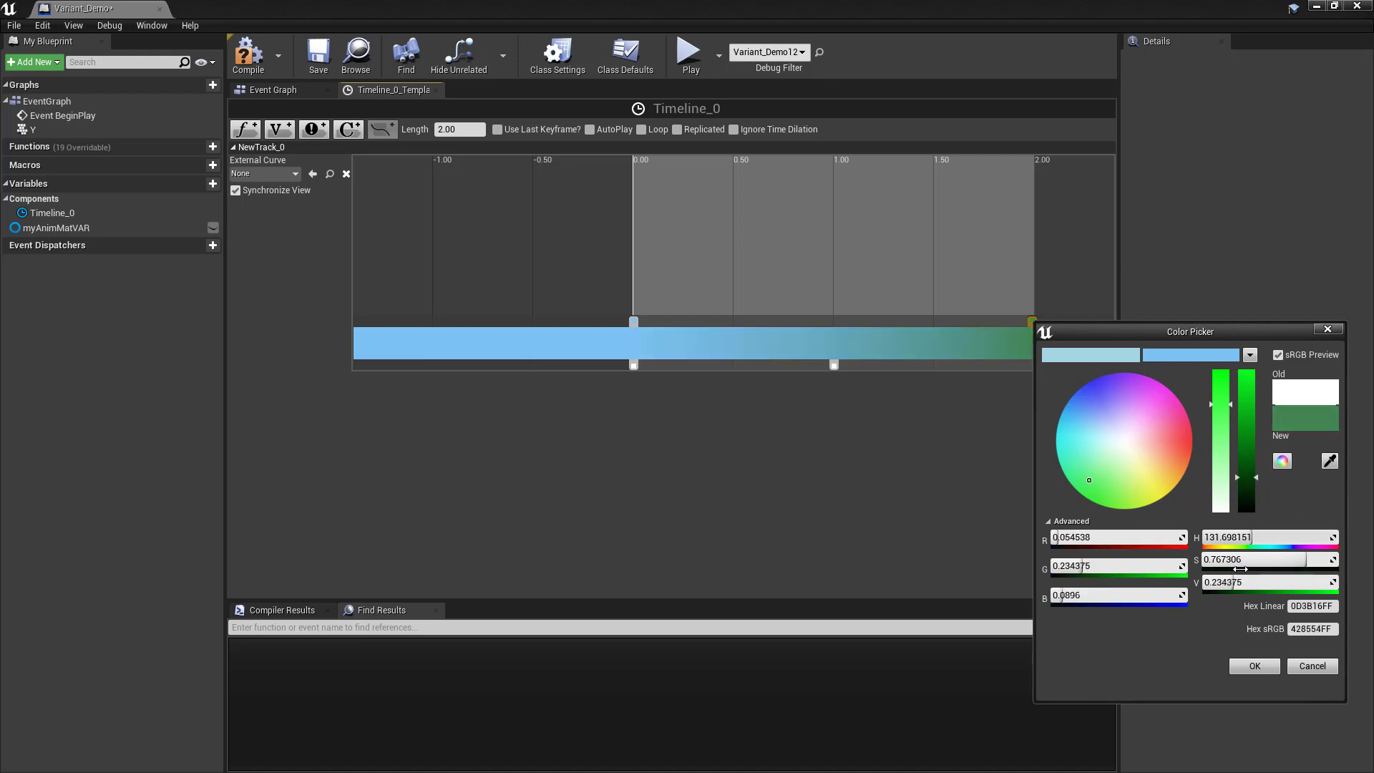
left_click(1249, 666)
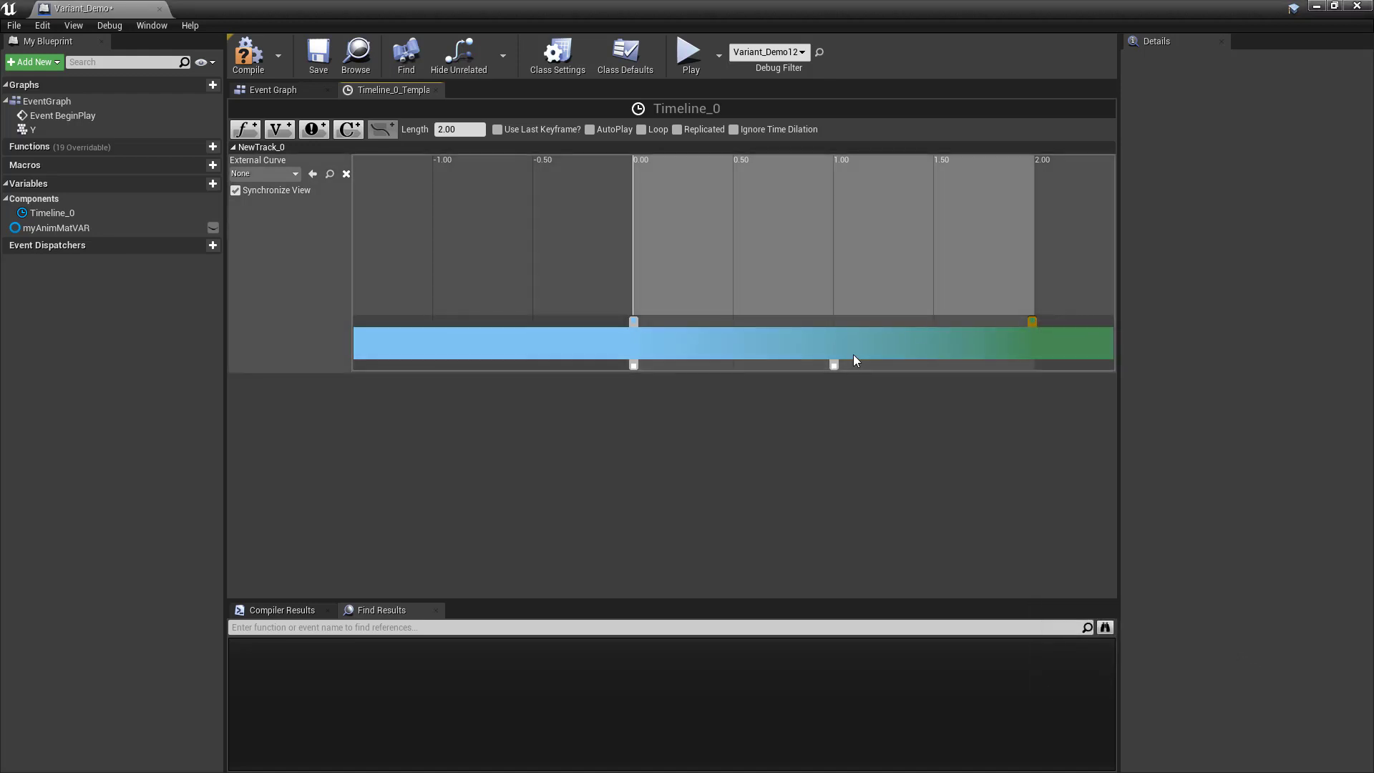
left_click_drag(833, 366, 877, 367)
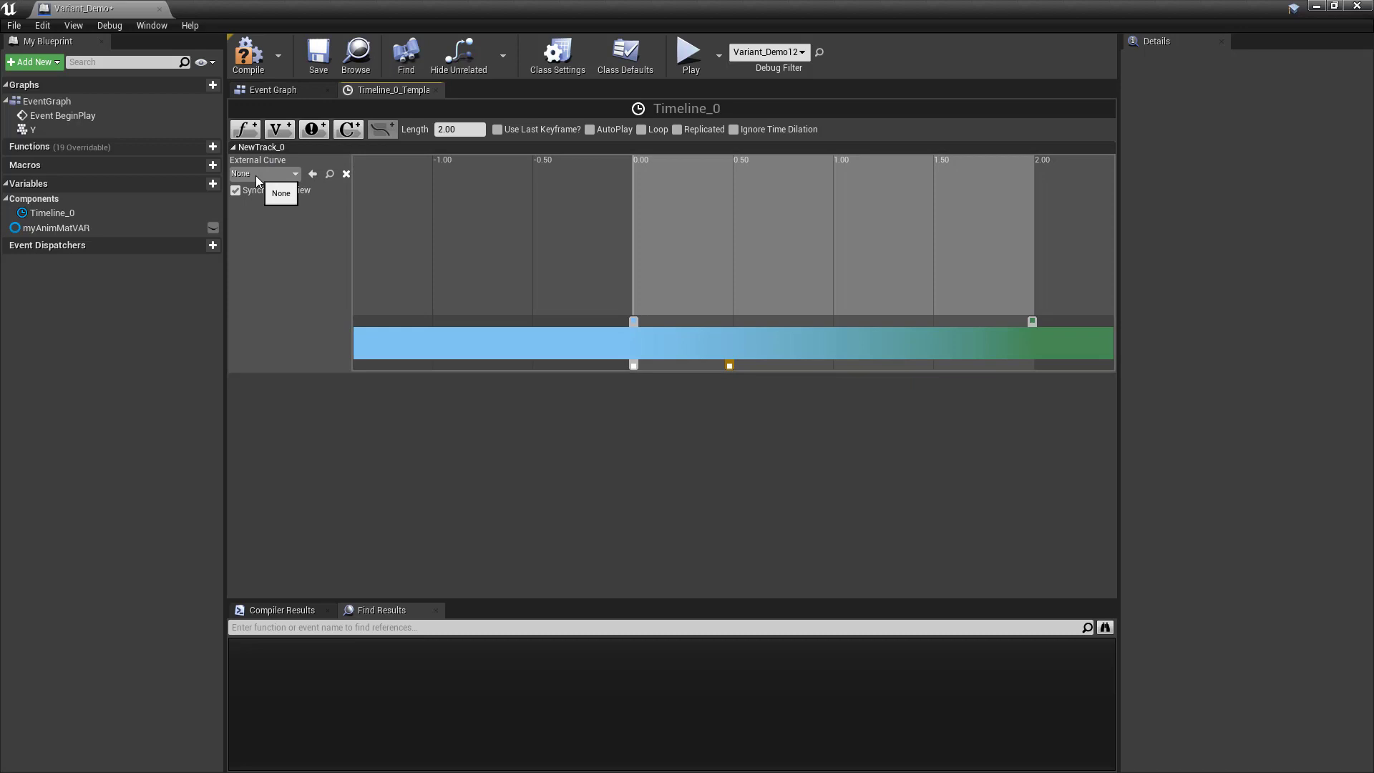
- Add a float track with a 0.8 key at the start and a key near the end
left_click(243, 135)
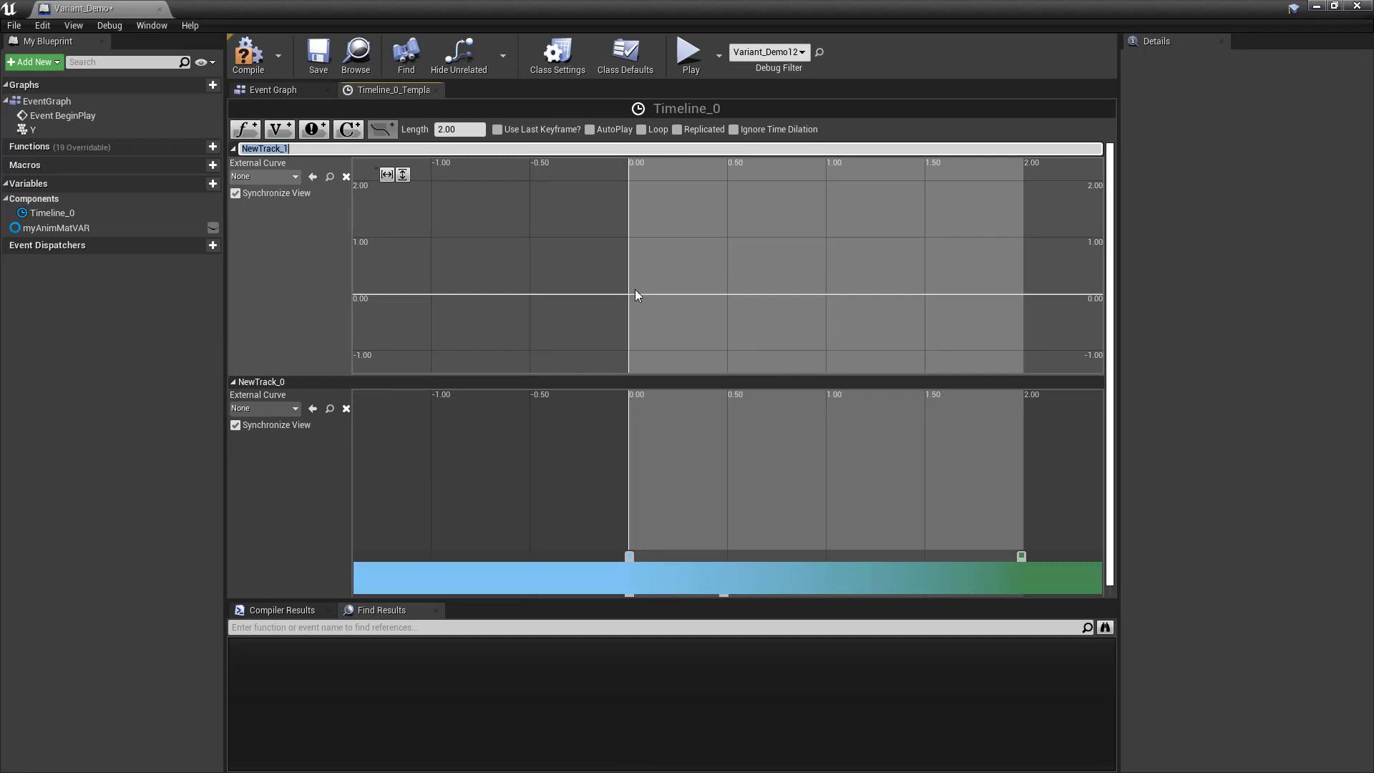
left_click(1021, 294, "shift")
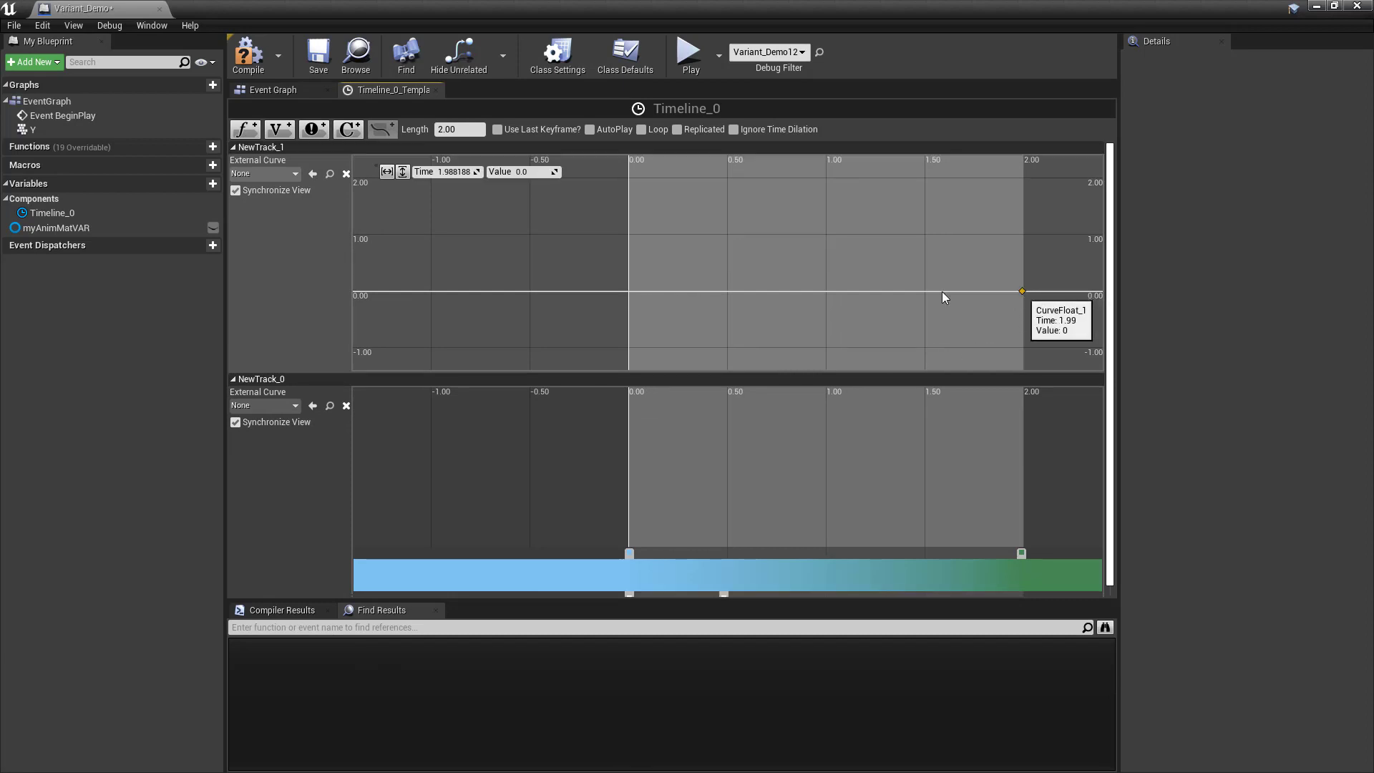
left_click(628, 291, "shift")
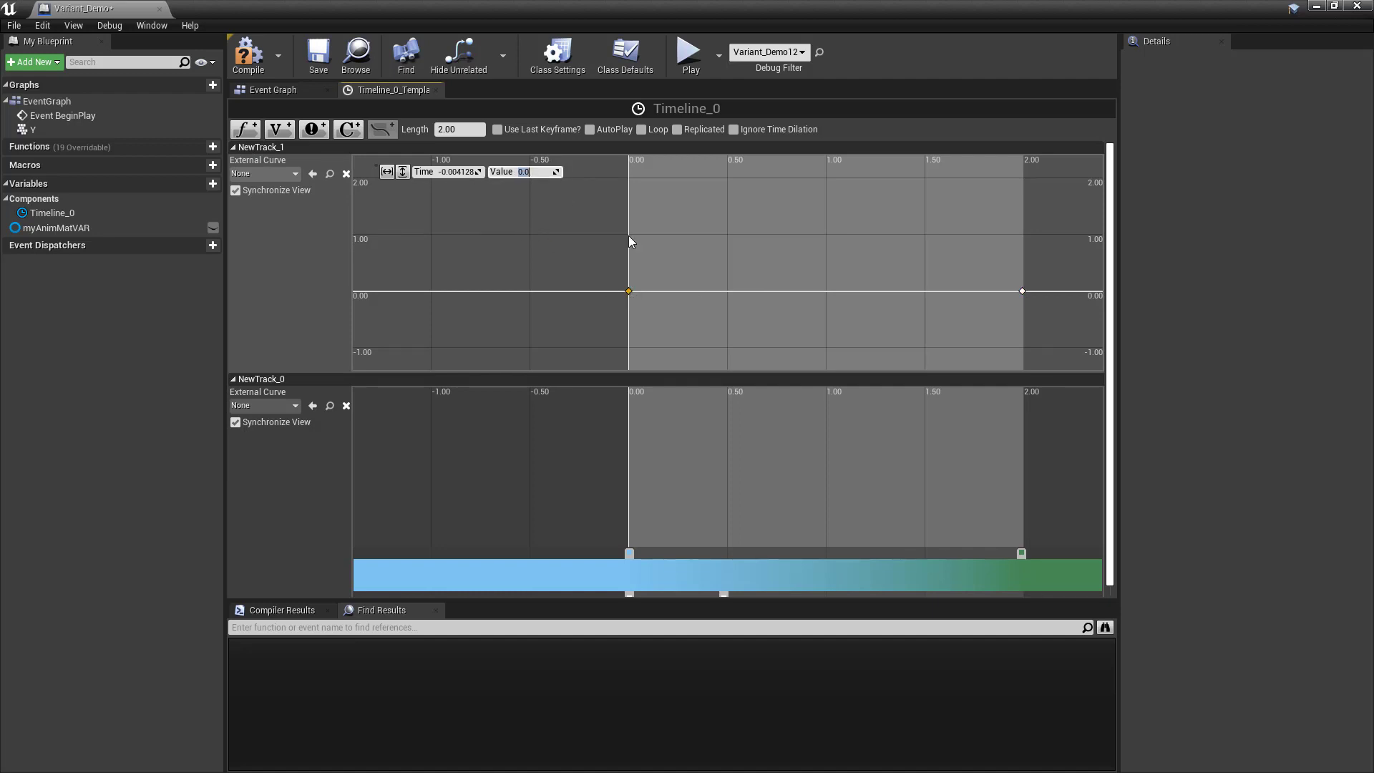
type(".8")
key("Return")
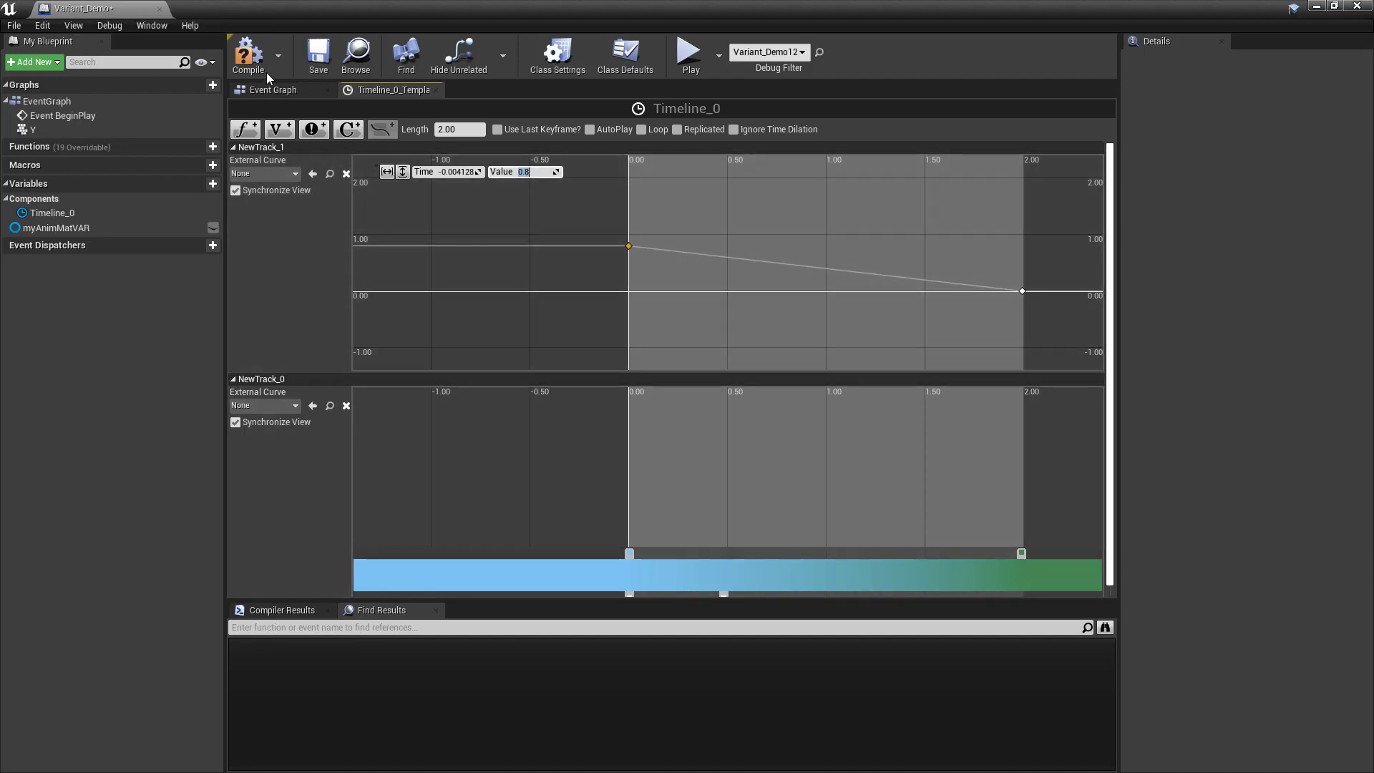
- Compile the level blueprint and return to the Event Graph's material instance nodes
left_click(265, 70)
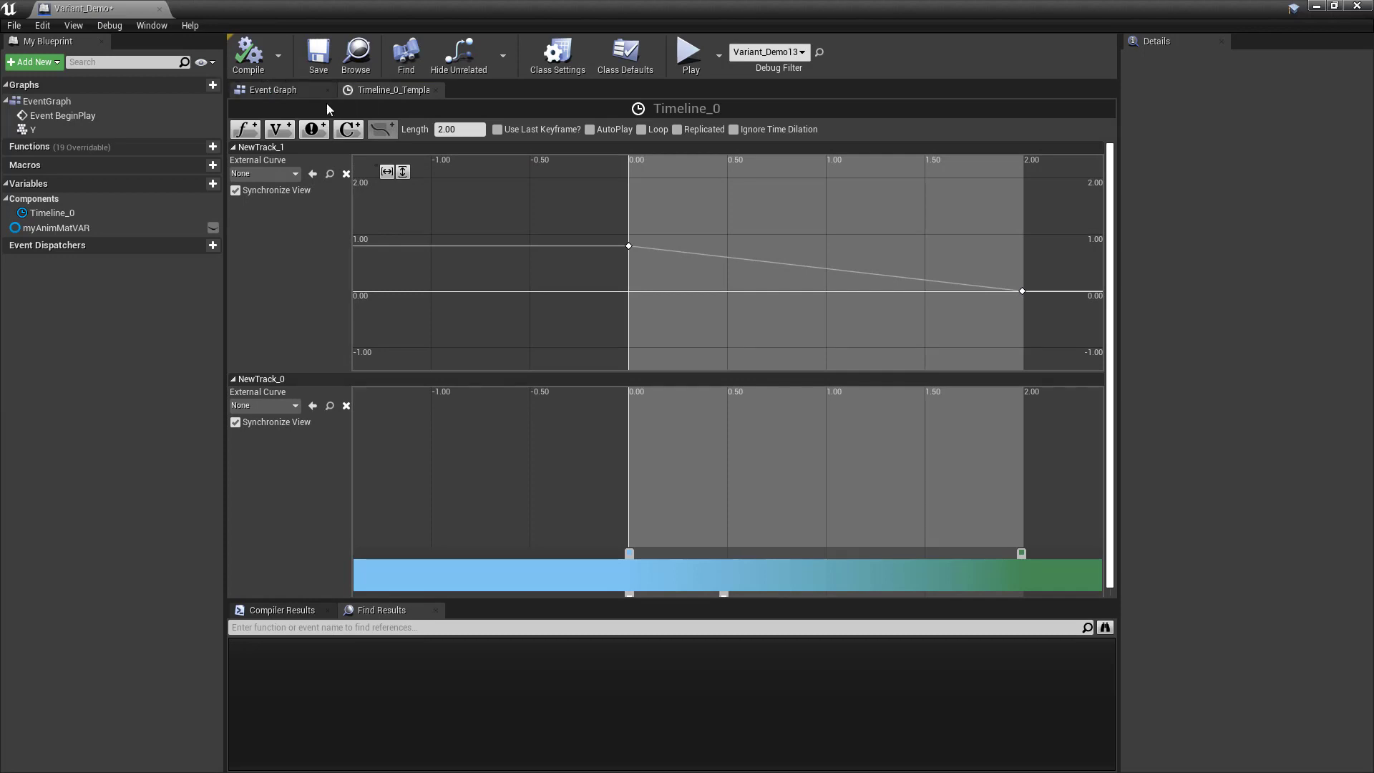
left_click(285, 91)
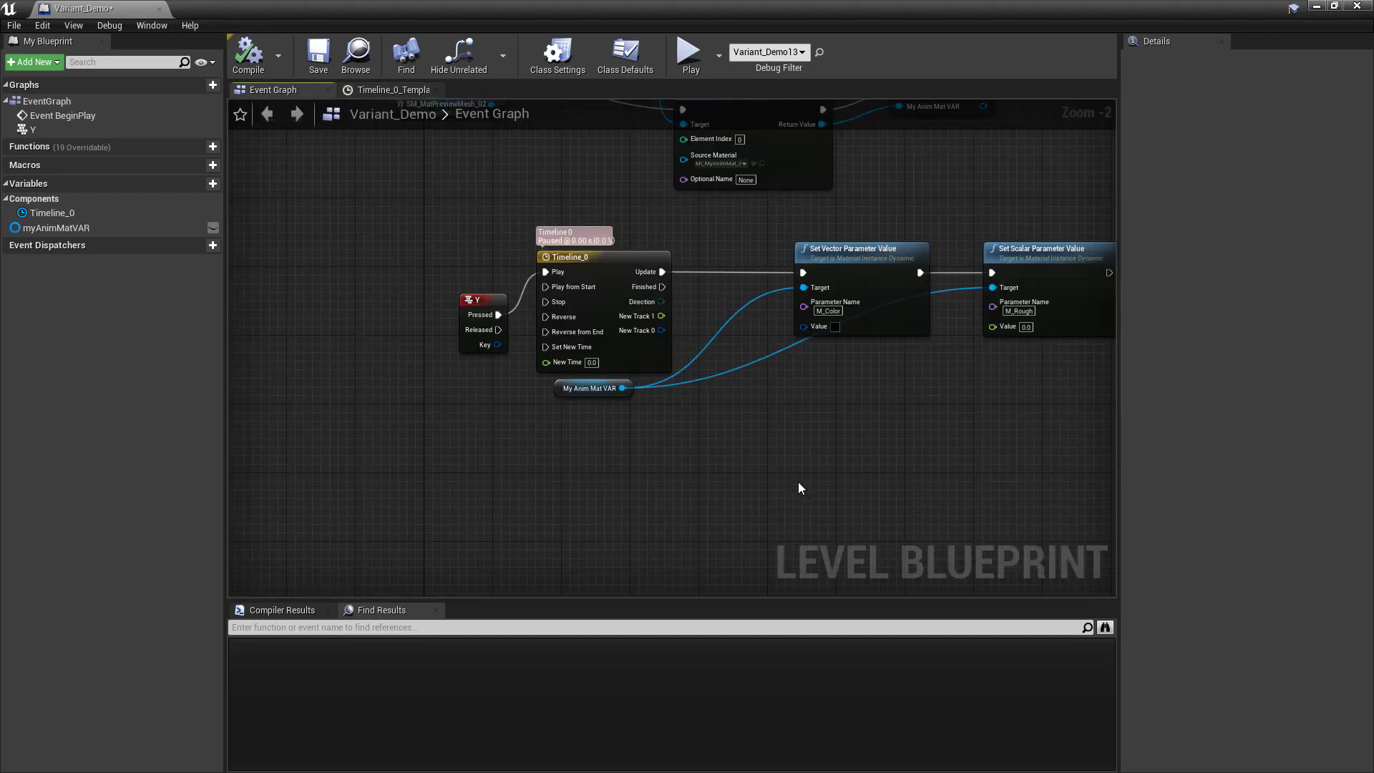
right_click_drag(800, 488, 653, 515)
- Reopen Timeline_0 and rename the color track to ColorTrackA
double_click(464, 288)
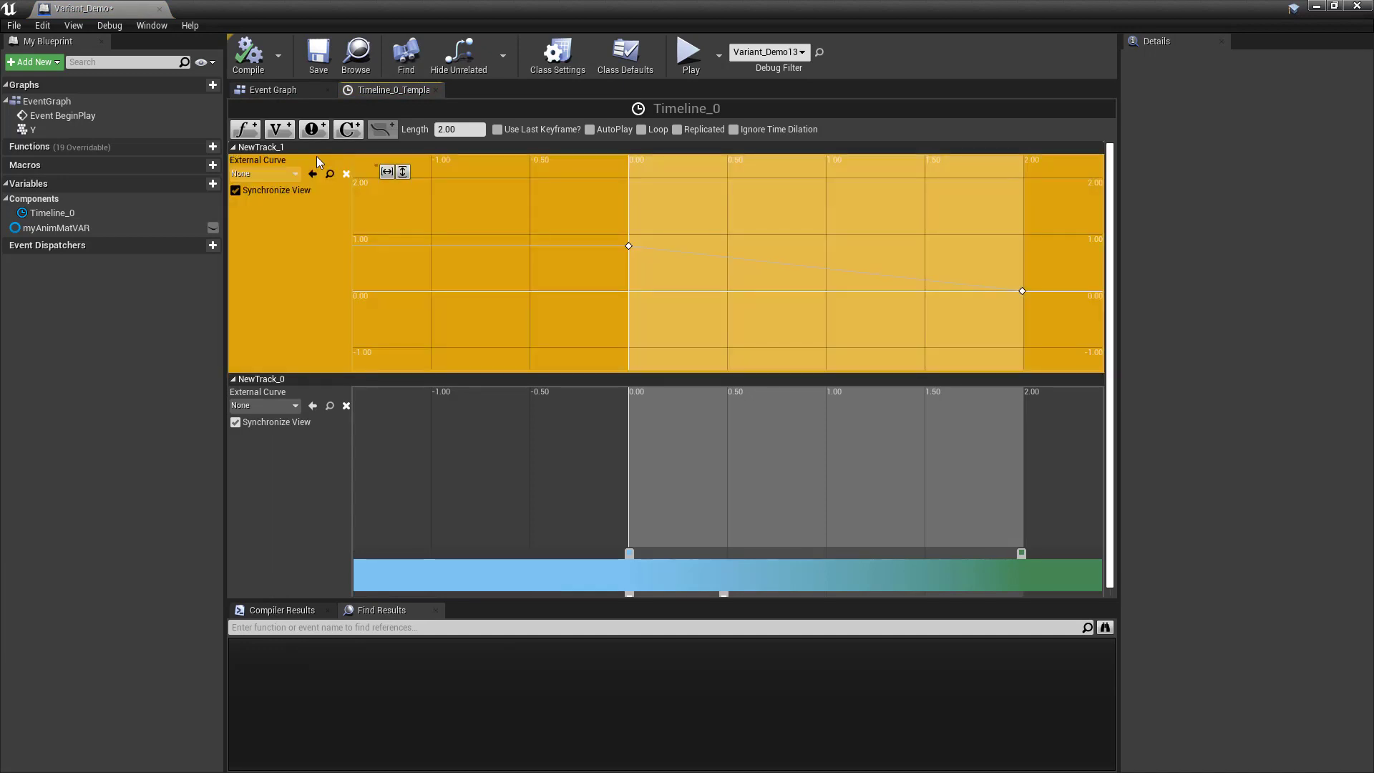
double_click(317, 156)
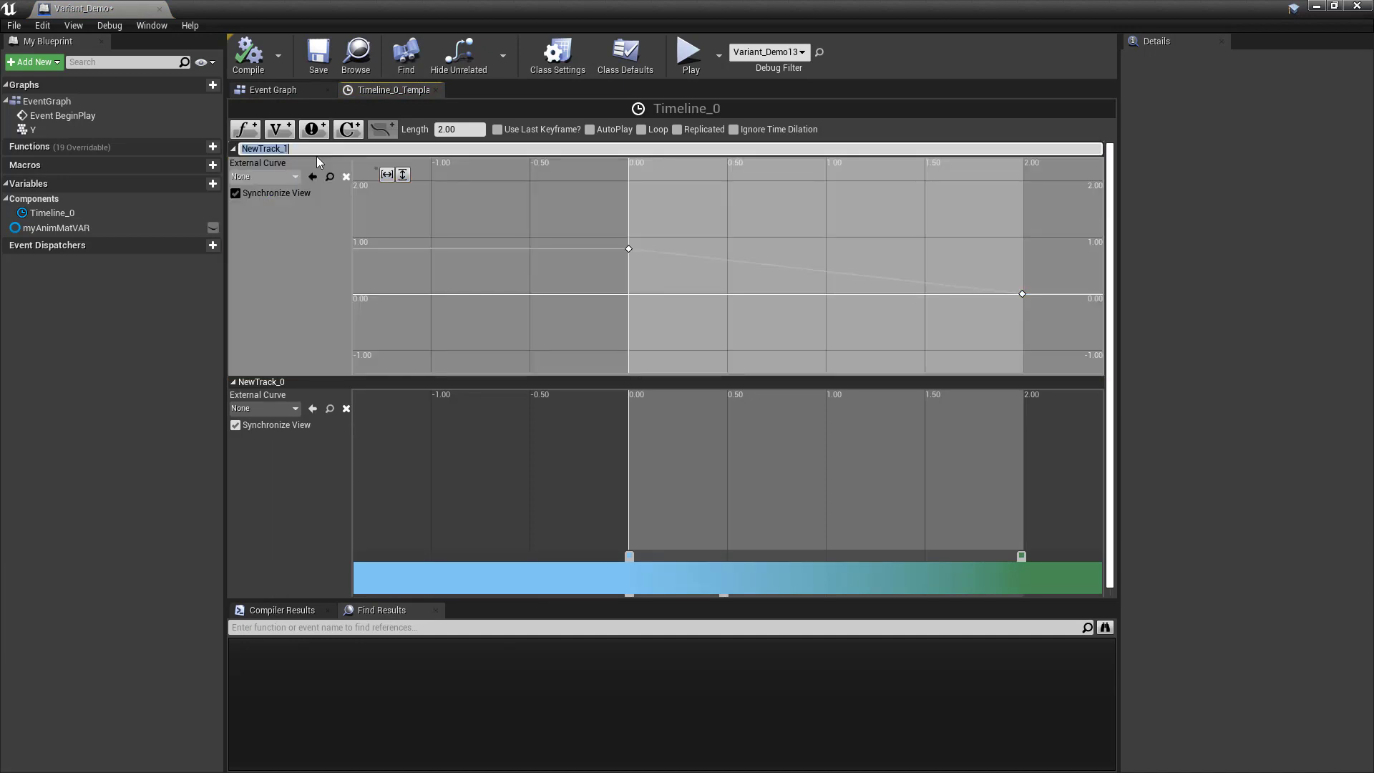
type("Color")
type("ack")
key("Return")
left_click(284, 533)
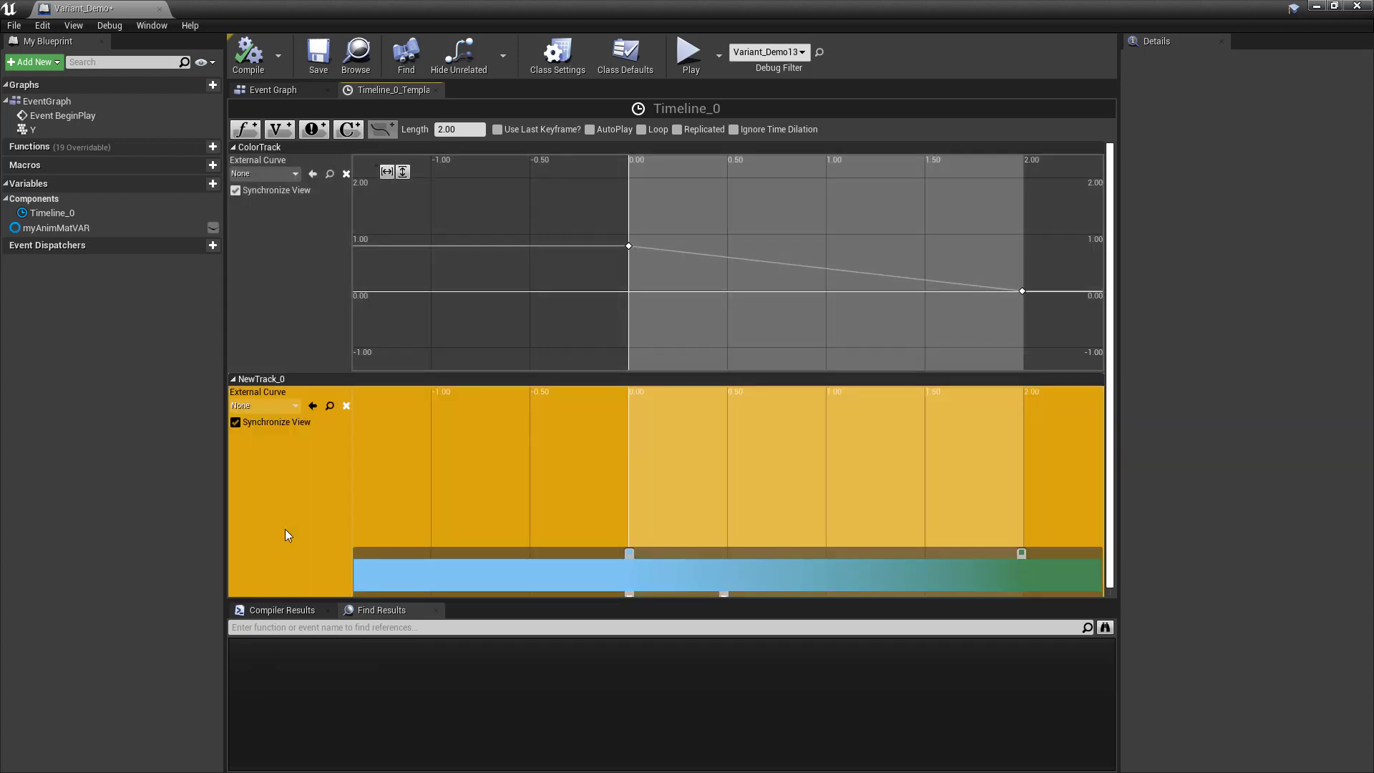
left_click(285, 535)
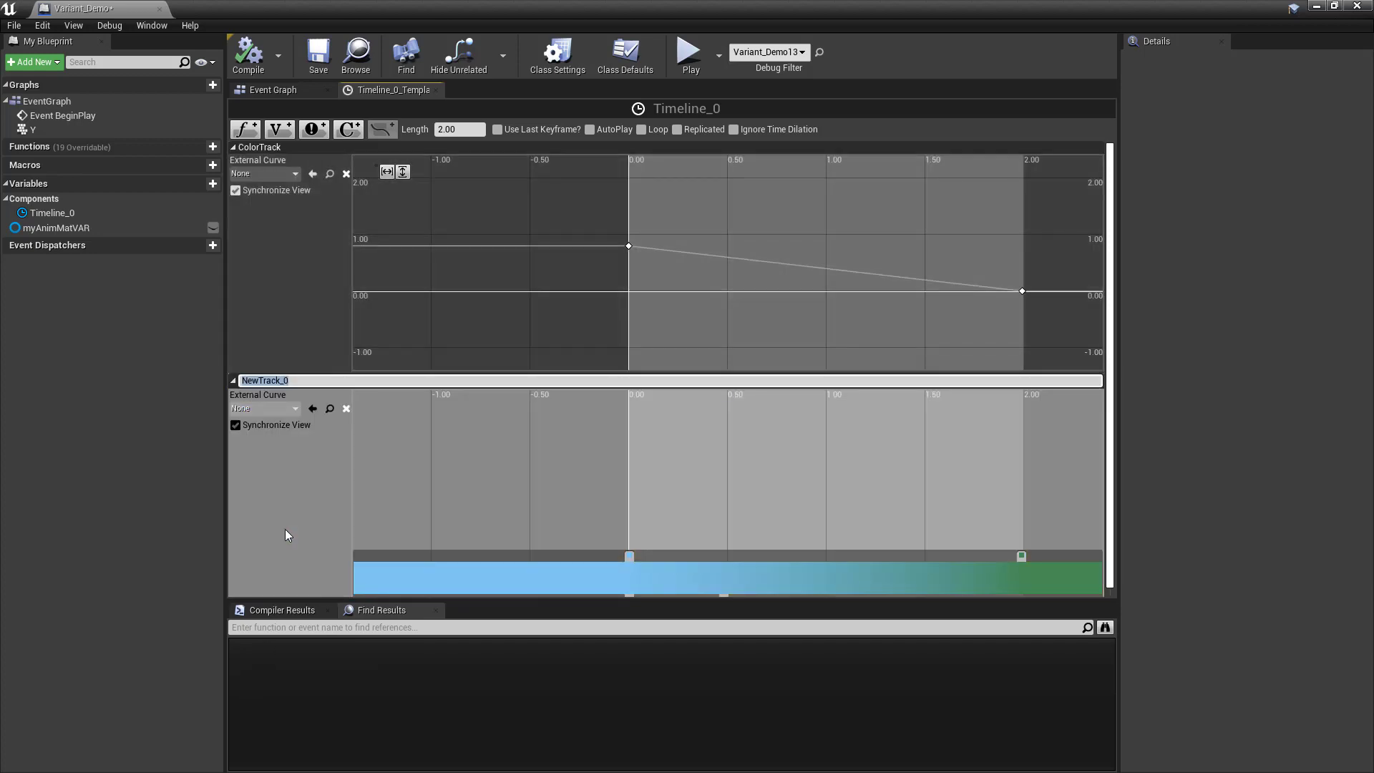
type("ColorTrack")
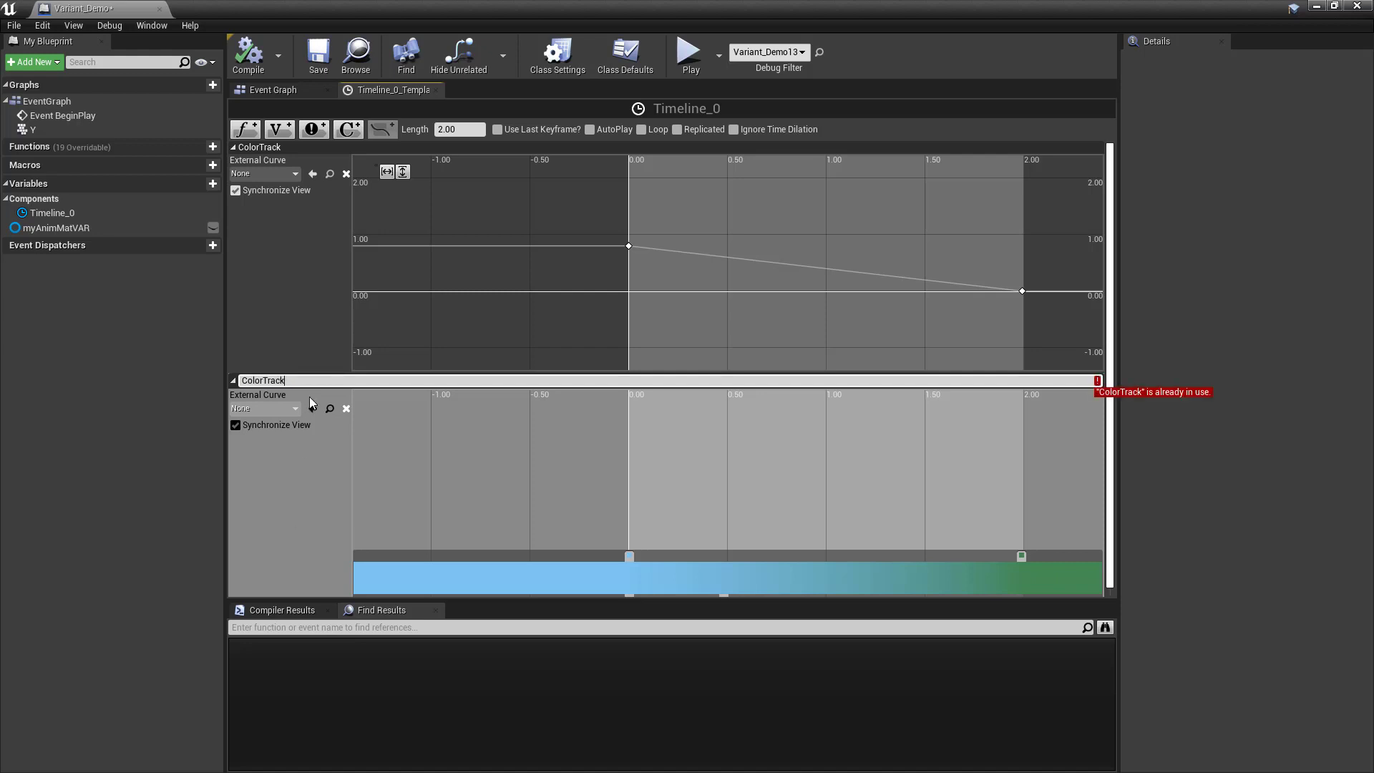
type("A")
key("Return")
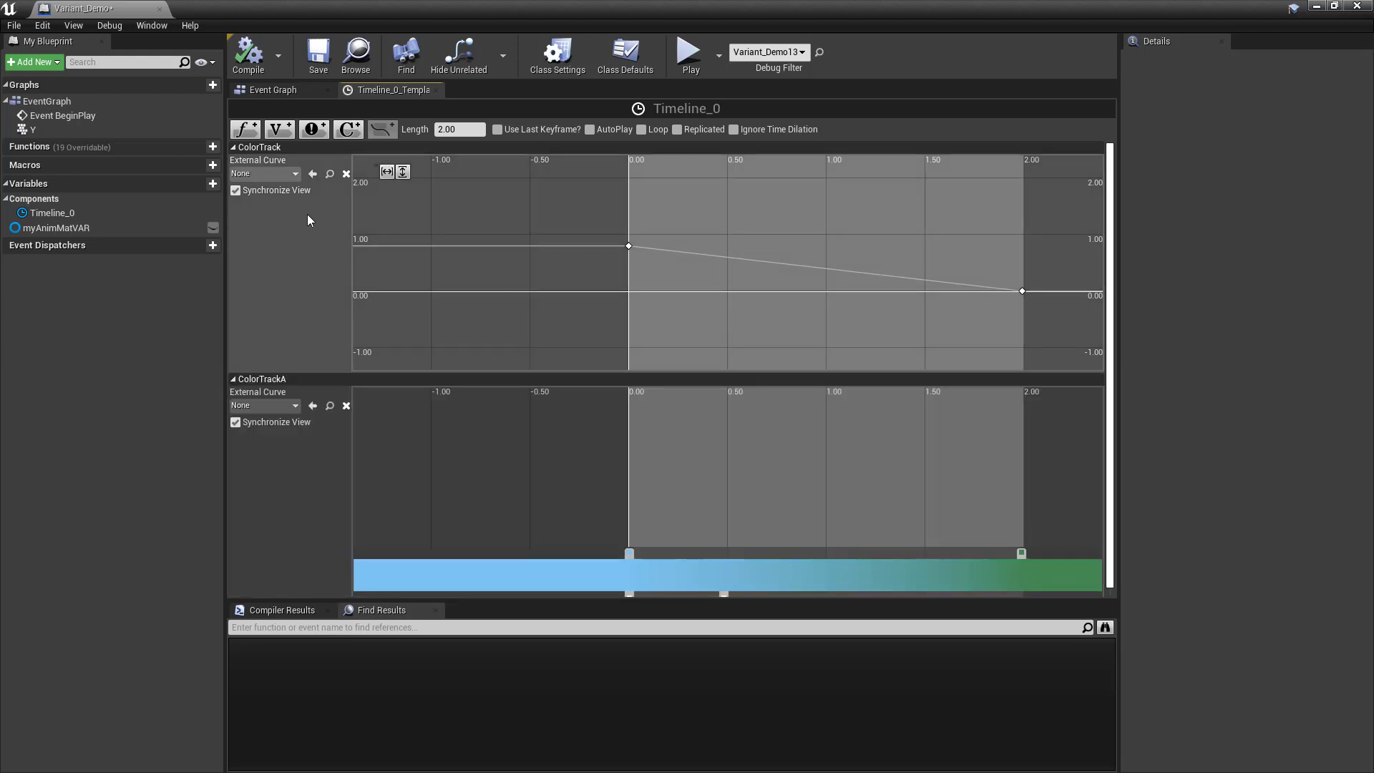
- Rename the float track to RoughTrack, then go back to the Event Graph
left_click(308, 215)
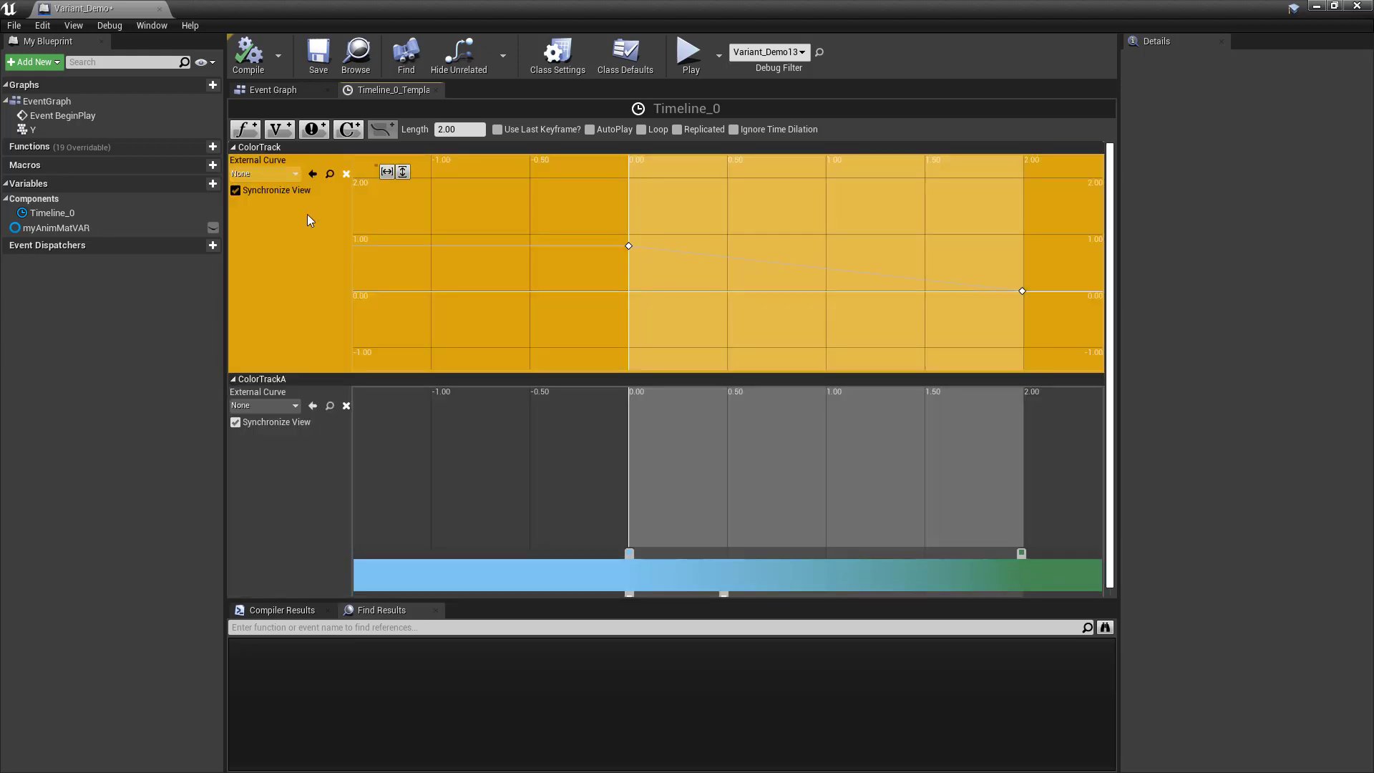
key("F2")
type("Rou")
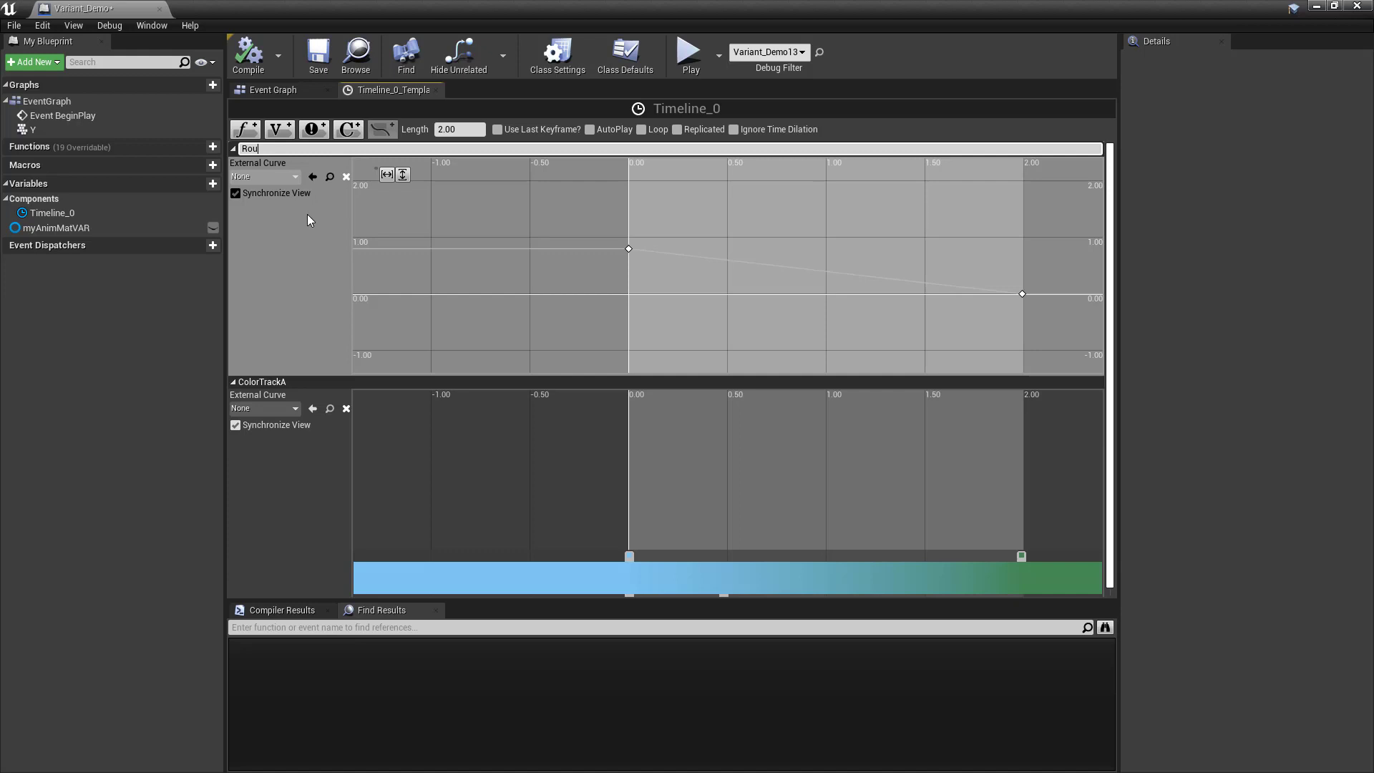
type("ghTrack")
key("Return")
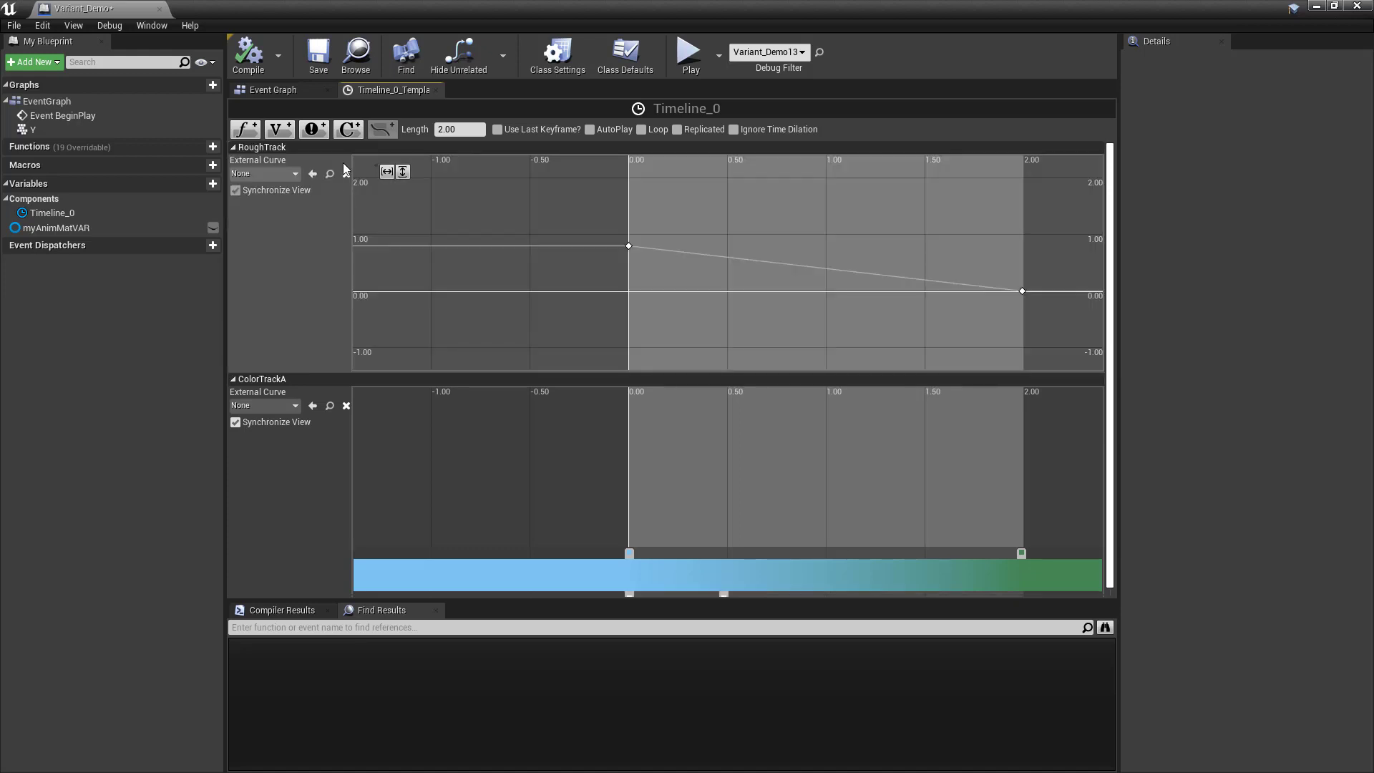
left_click(293, 89)
- Connect Color Track A to Set Vector's Value and Rough Track to Set Scalar's Value, then compile
scroll(534, 362, "up", 2)
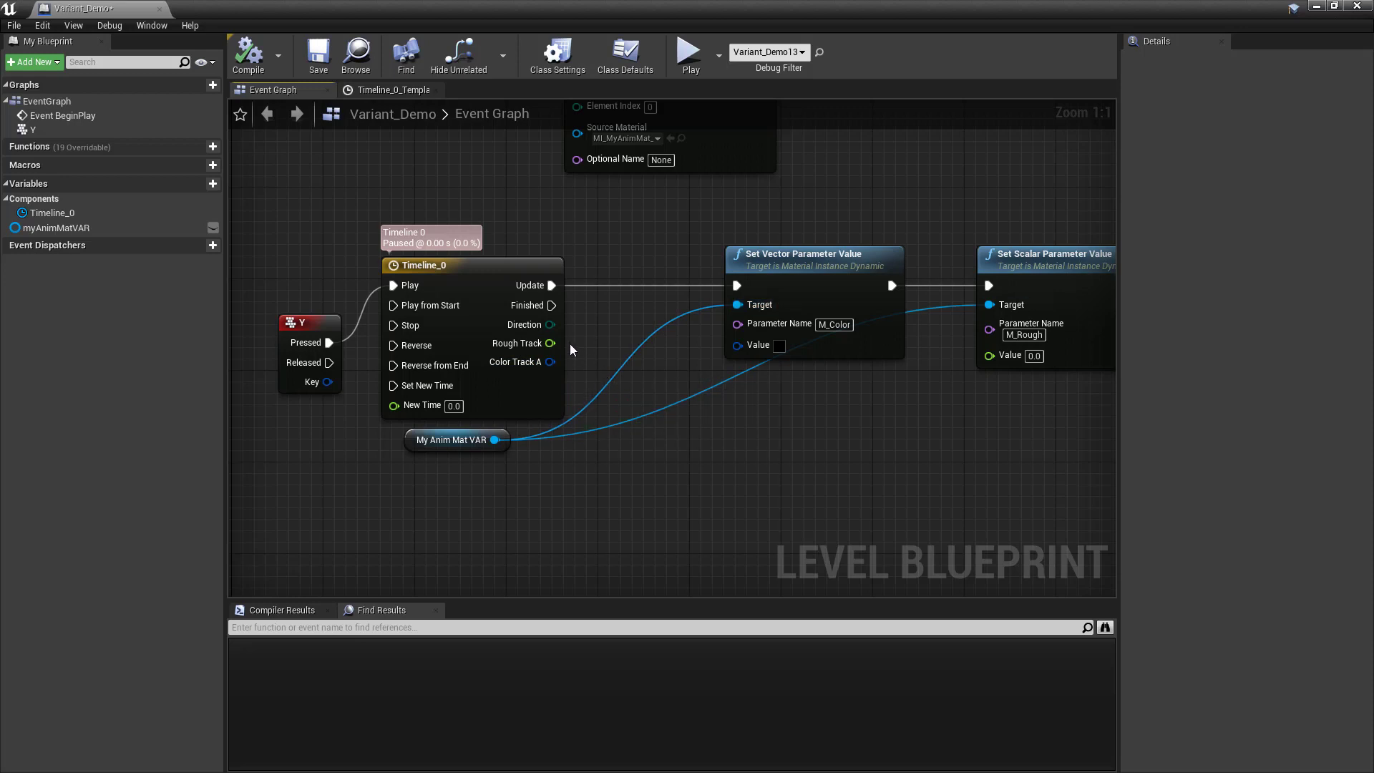
left_click_drag(550, 361, 751, 355)
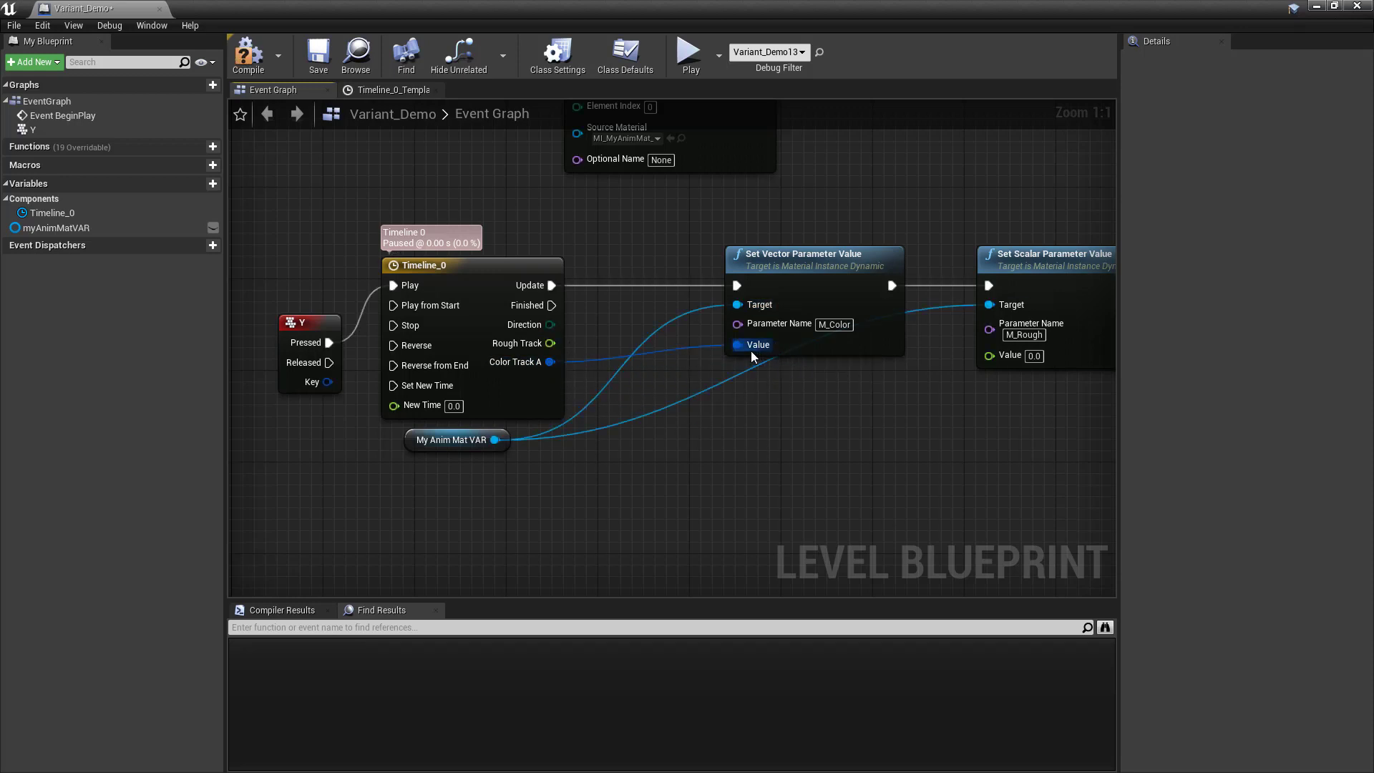
left_click_drag(549, 342, 1001, 355)
left_click(248, 54)
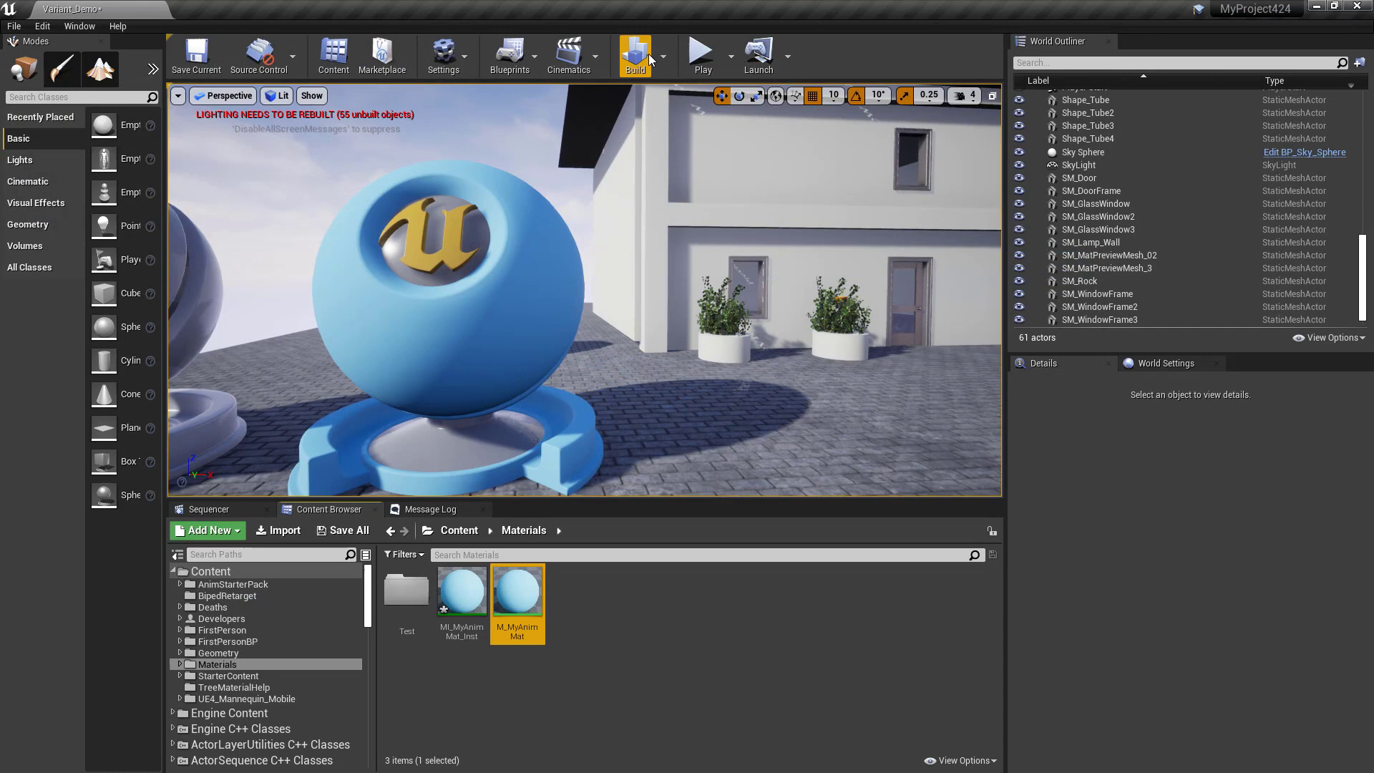
- Start a play-in-editor session of the level
left_click(700, 54)
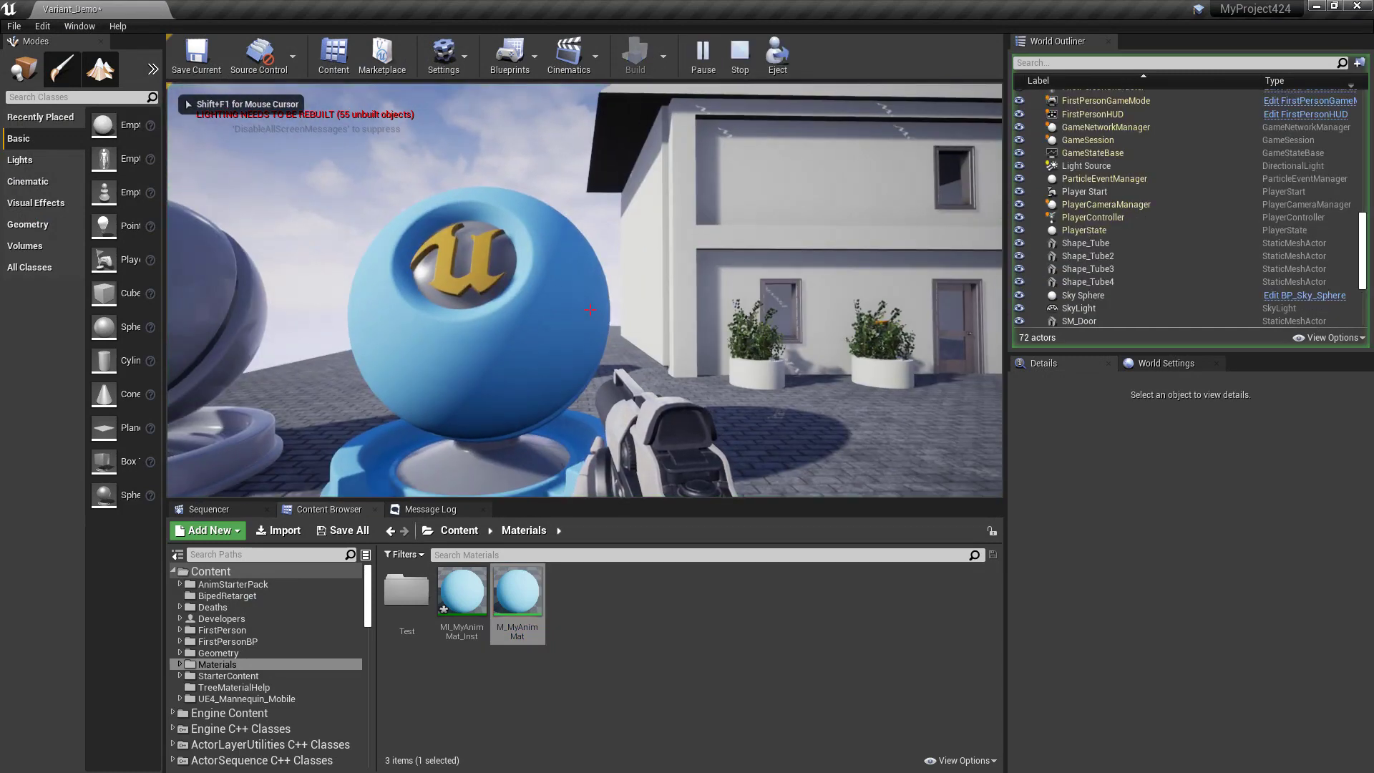